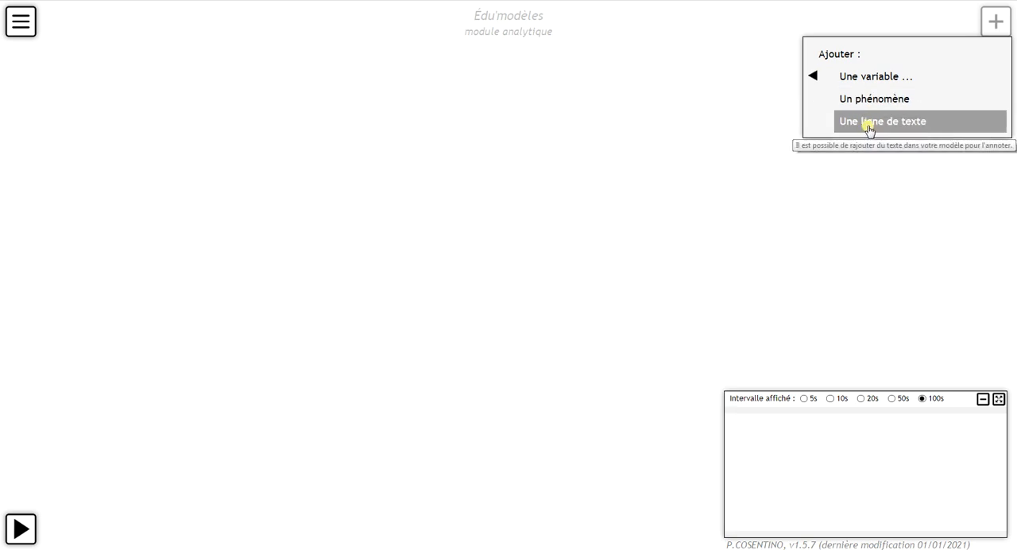
Step: Add a dynamic variable to the empty model and name it GLYCEMIE
{"action": "mouse_move", "coordinate": [870, 74]}
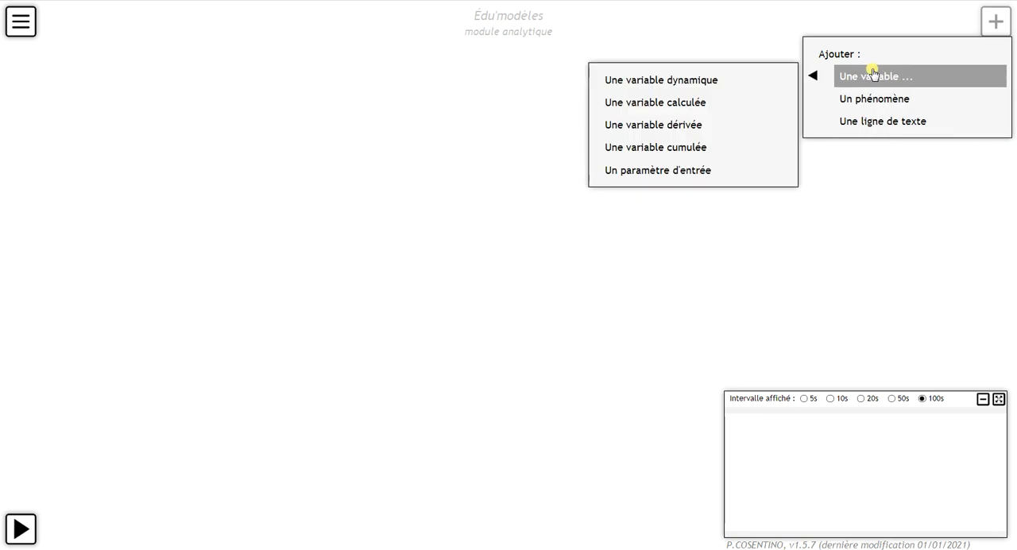
{"action": "left_click", "coordinate": [759, 81]}
{"action": "left_click_drag", "start_coordinate": [948, 36], "coordinate": [694, 228]}
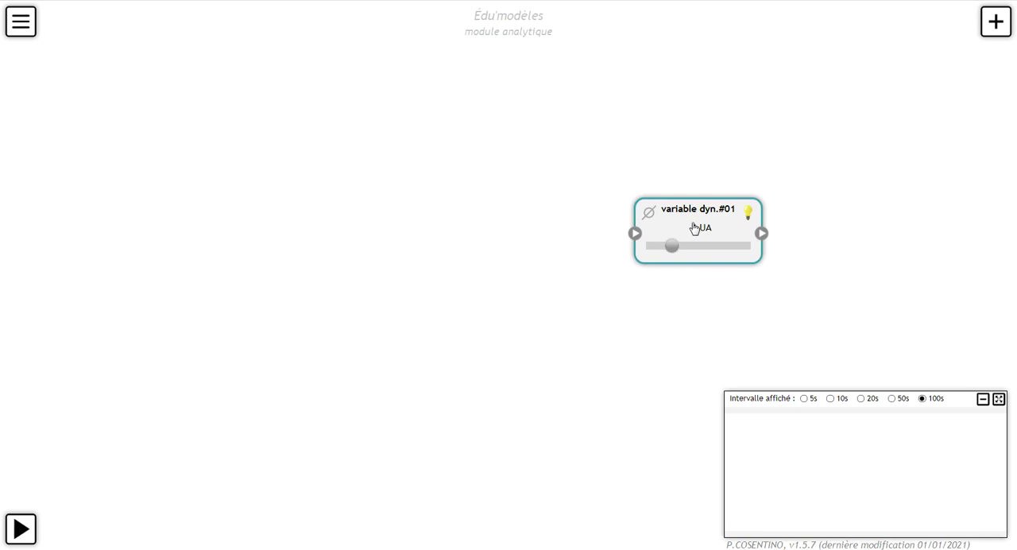
{"action": "double_click", "coordinate": [694, 229]}
{"action": "triple_click", "coordinate": [283, 121]}
{"action": "type", "text": "GLYCEMIE"}
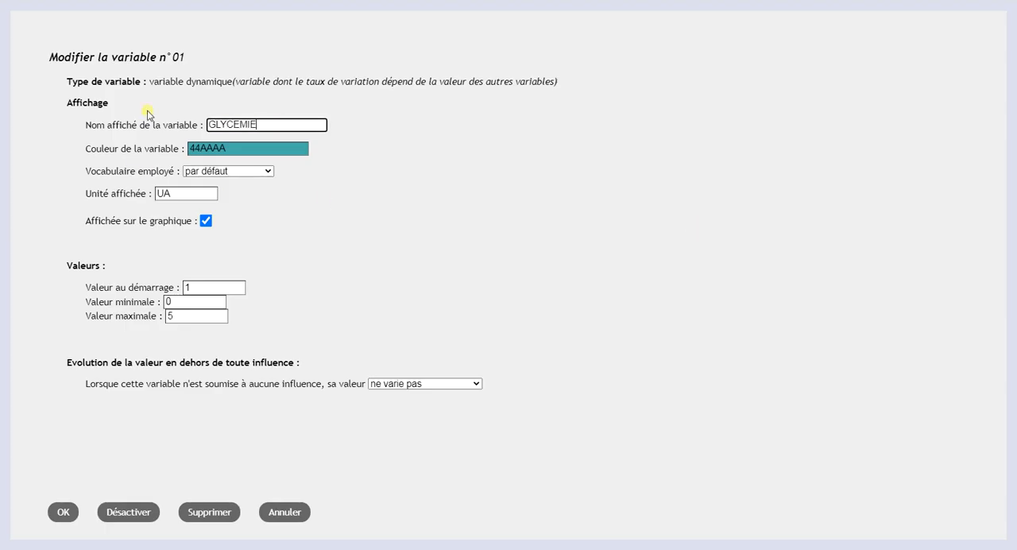
Step: Set the GLYCEMIE variable's vocabulary to substance and its displayed unit to g/L
{"action": "left_click", "coordinate": [216, 170]}
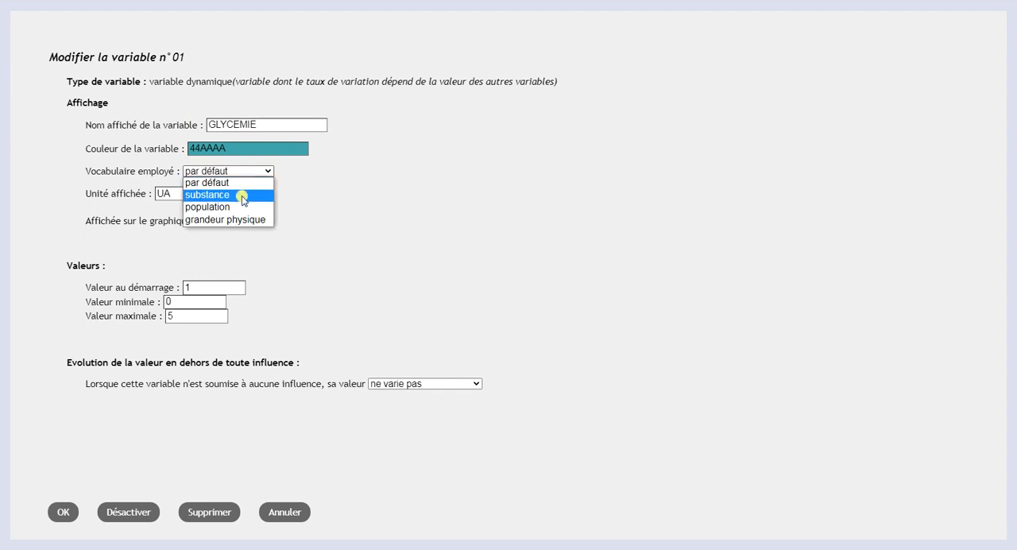
{"action": "left_click", "coordinate": [242, 195]}
{"action": "double_click", "coordinate": [208, 193]}
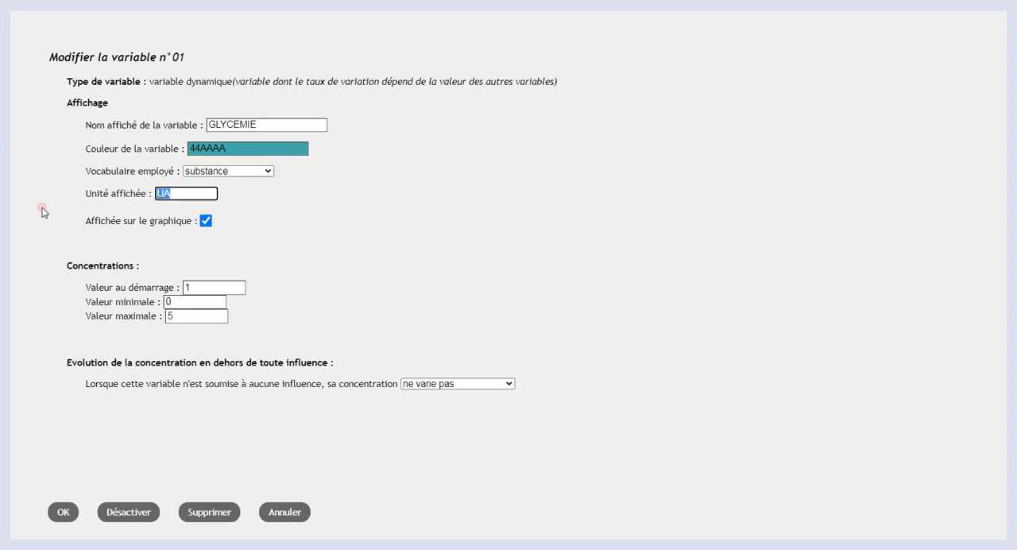
{"action": "type", "text": "g/L"}
Step: Set the GLYCEMIE concentrations to a starting value of 0.9, a minimum of 0.6 and a maximum of 2.5
{"action": "left_click_drag", "start_coordinate": [190, 289], "coordinate": [183, 285]}
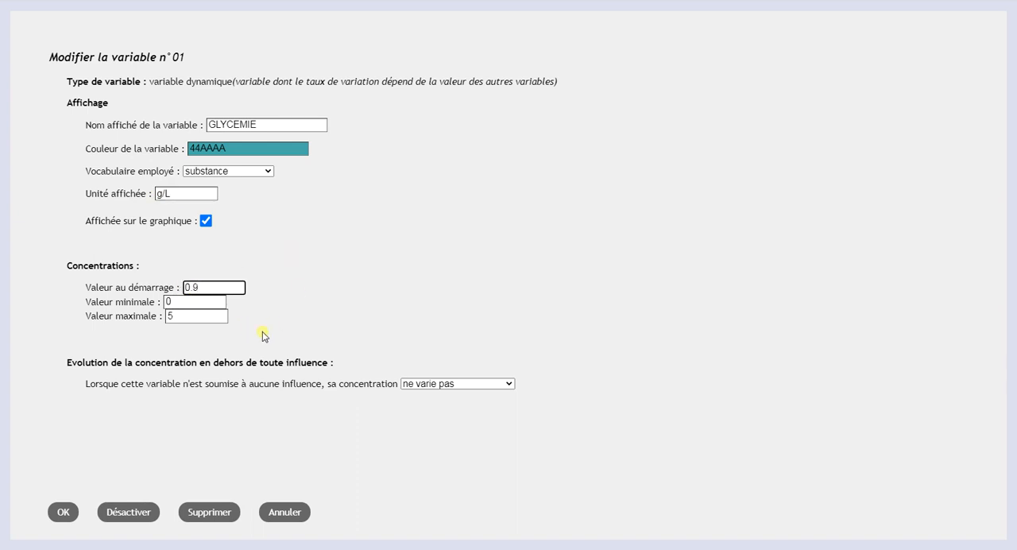
{"action": "left_click_drag", "start_coordinate": [183, 302], "coordinate": [133, 301]}
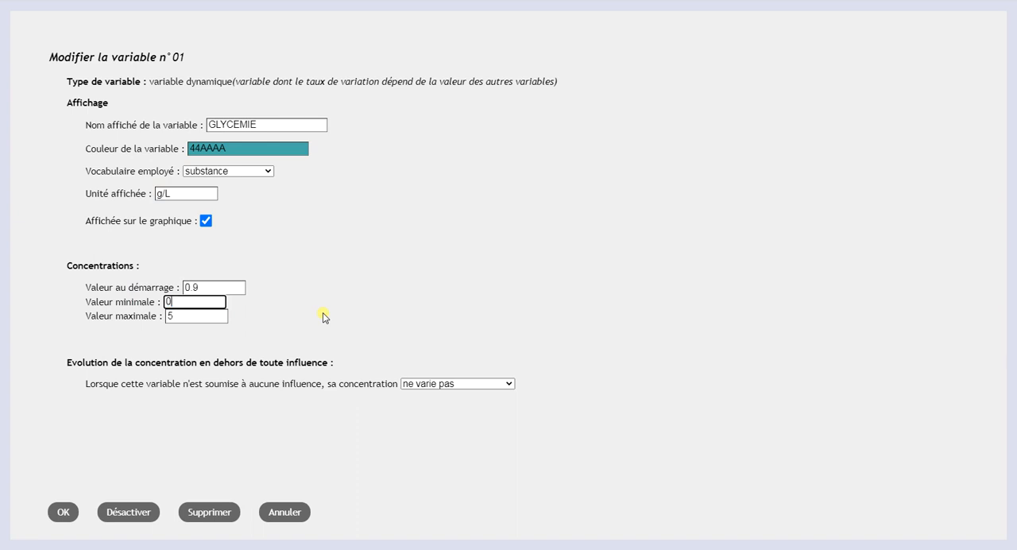
{"action": "double_click", "coordinate": [170, 315]}
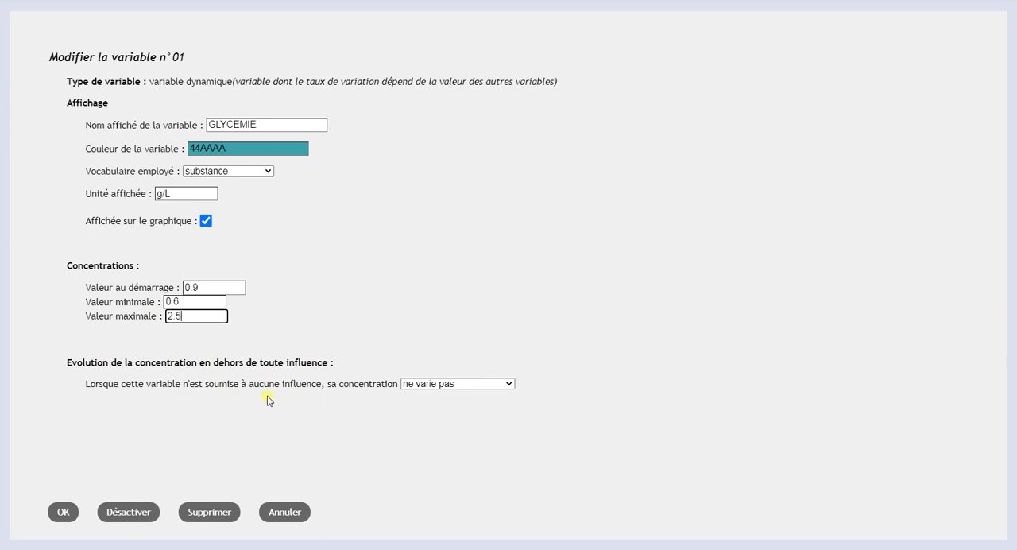
Step: Make the GLYCEMIE concentration tend toward a target value when it is under no influence, and save the variable's settings
{"action": "left_click", "coordinate": [456, 387]}
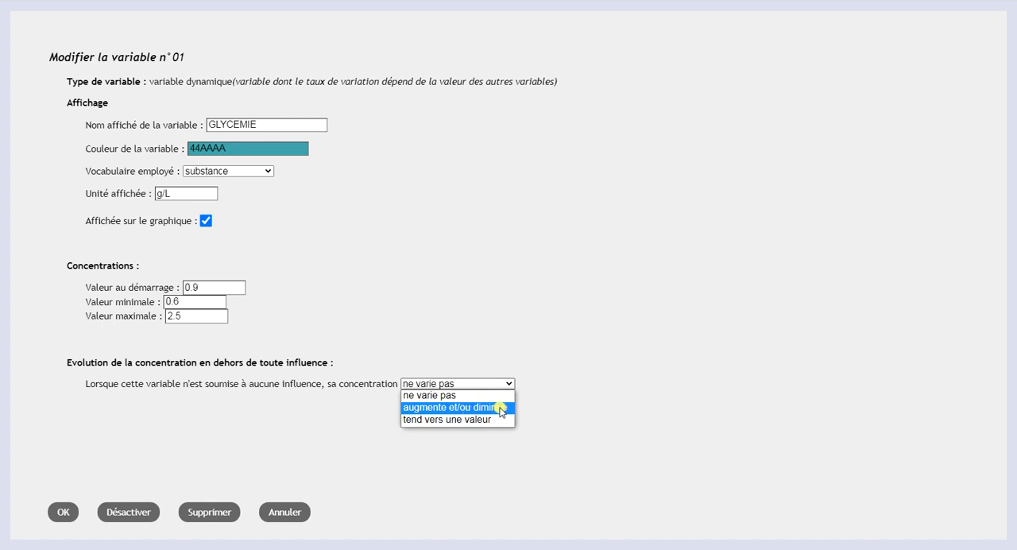
{"action": "left_click", "coordinate": [456, 422]}
{"action": "left_click_drag", "start_coordinate": [184, 409], "coordinate": [133, 408]}
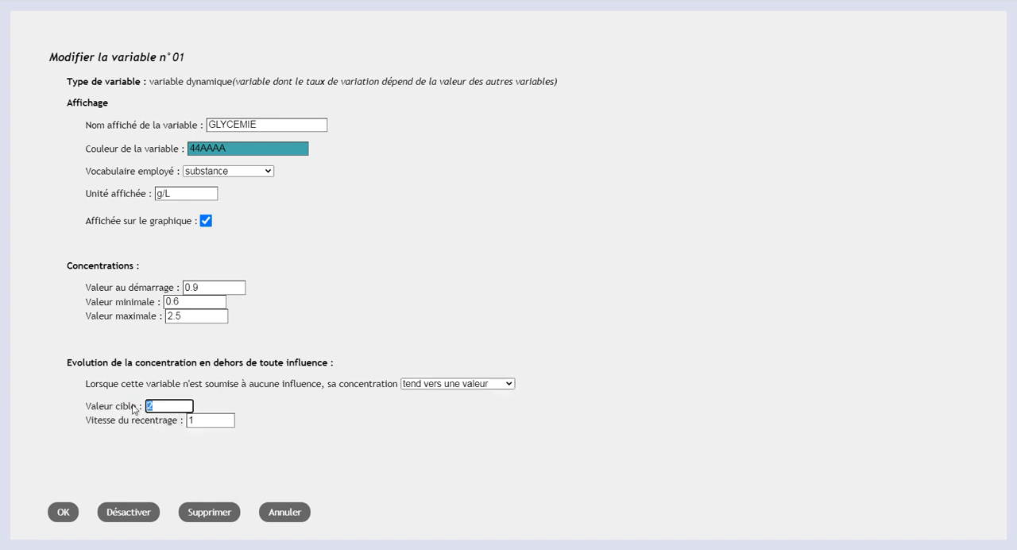
{"action": "type", "text": "0.9"}
{"action": "left_click", "coordinate": [65, 517]}
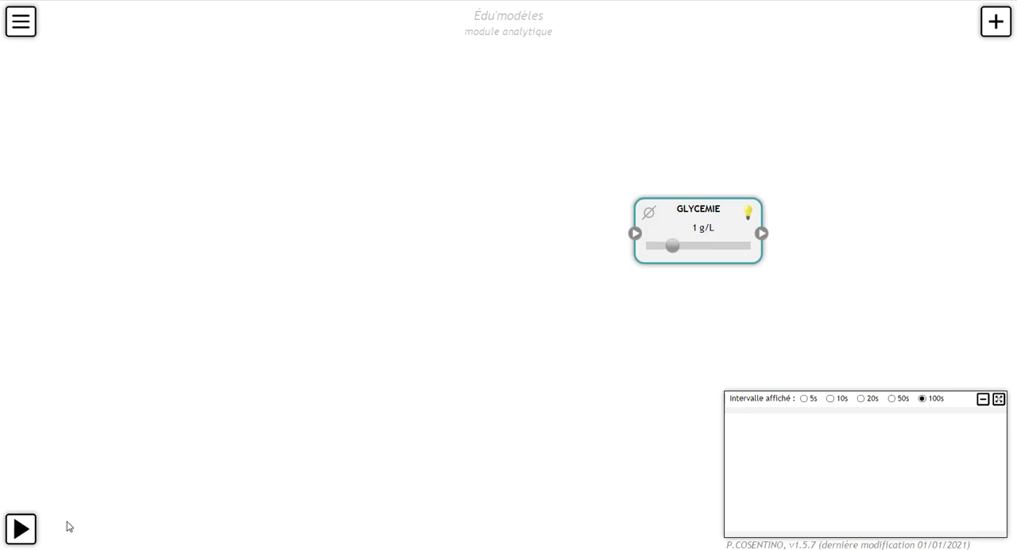
Step: Nudge the GLYCEMIE box slightly and try switching the variable off and on again
{"action": "left_click_drag", "start_coordinate": [697, 239], "coordinate": [706, 235]}
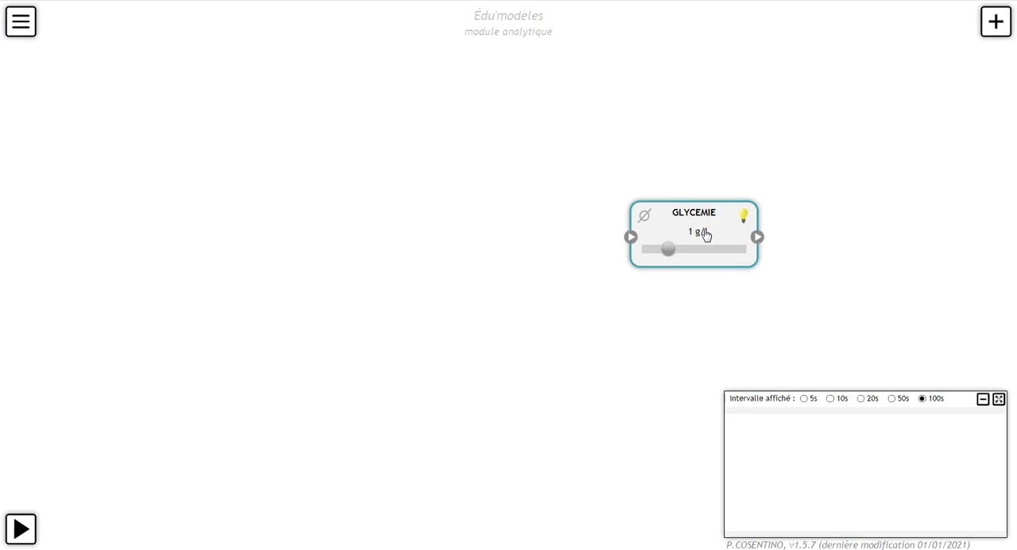
{"action": "left_click", "coordinate": [646, 218]}
{"action": "left_click", "coordinate": [63, 512]}
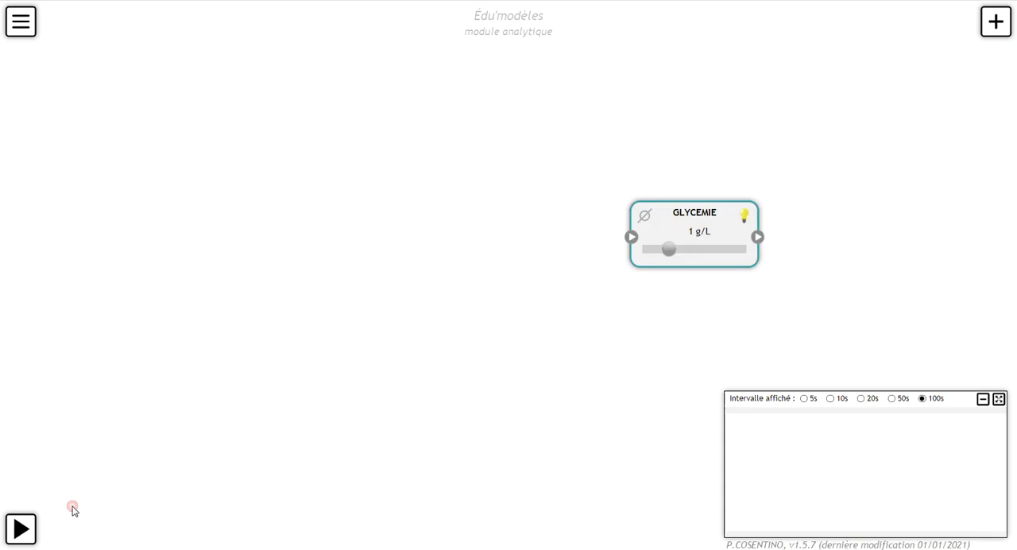
{"action": "left_click", "coordinate": [744, 217]}
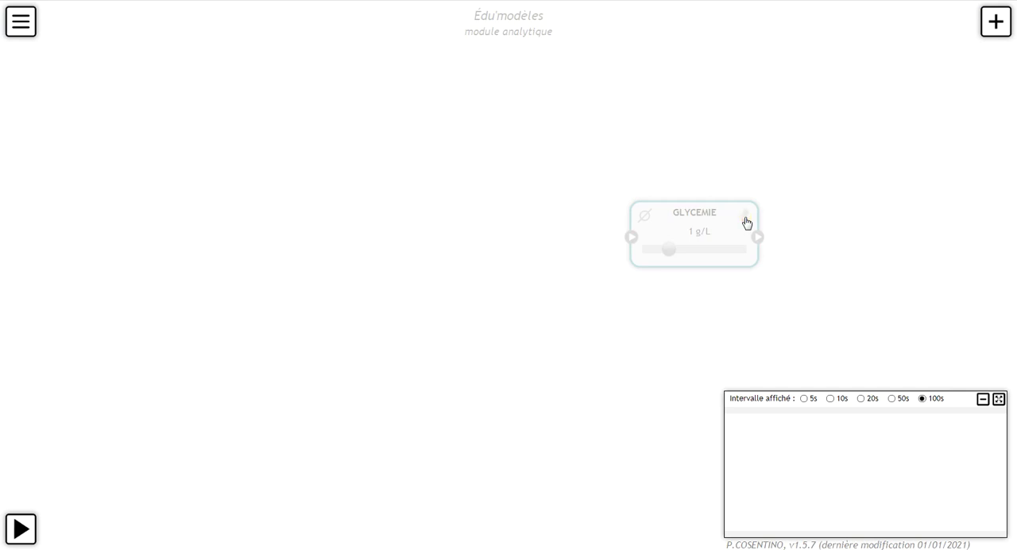
{"action": "left_click", "coordinate": [746, 218]}
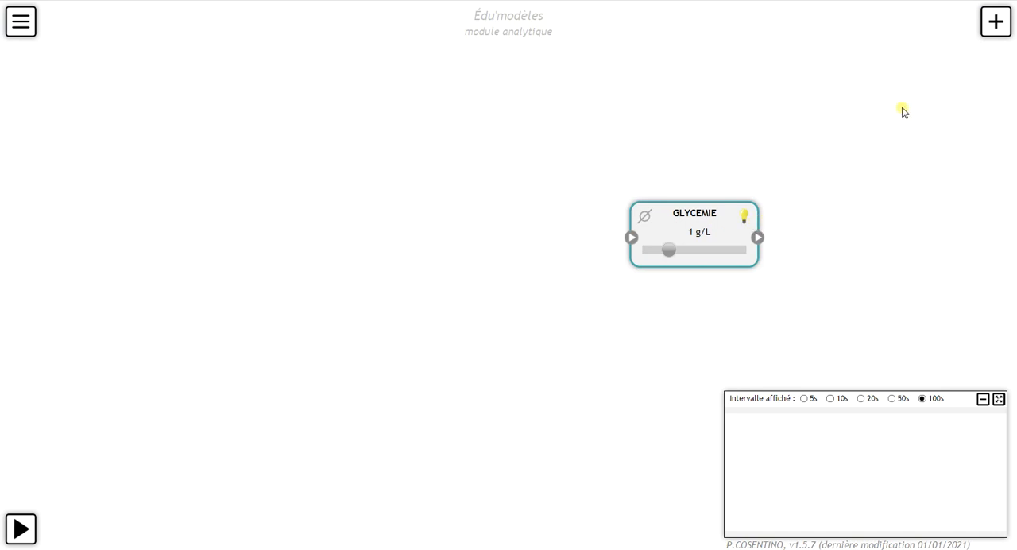
Step: Add a phenomenon above and beside the GLYCEMIE box and name it HYPERGLYCEMIE
{"action": "left_click", "coordinate": [992, 20]}
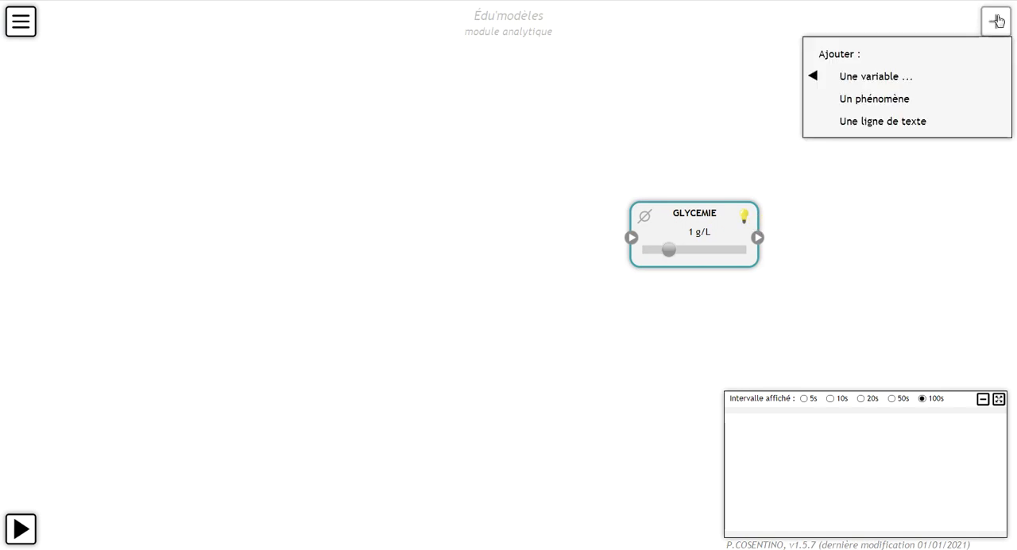
{"action": "left_click", "coordinate": [879, 104]}
{"action": "left_click_drag", "start_coordinate": [946, 48], "coordinate": [865, 170]}
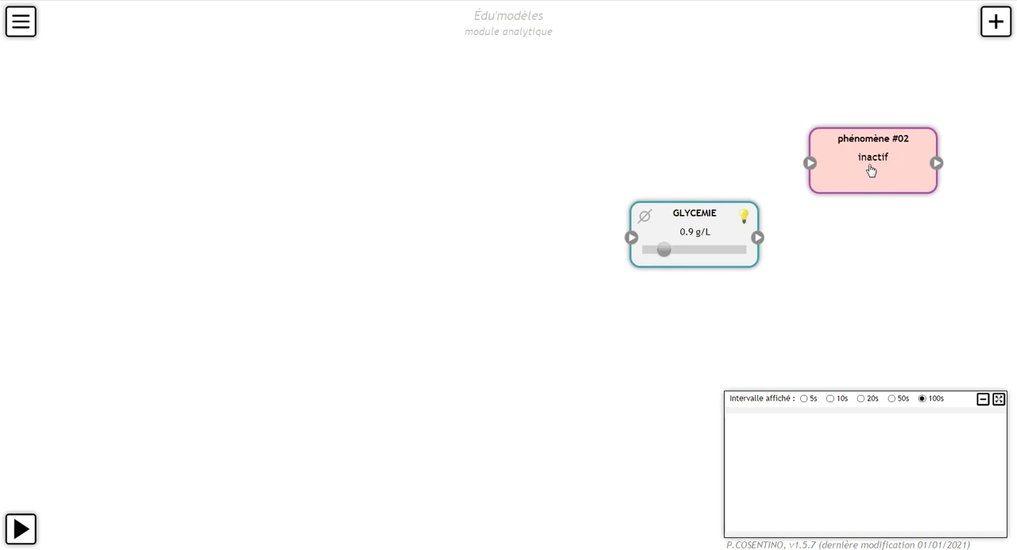
{"action": "double_click", "coordinate": [871, 170]}
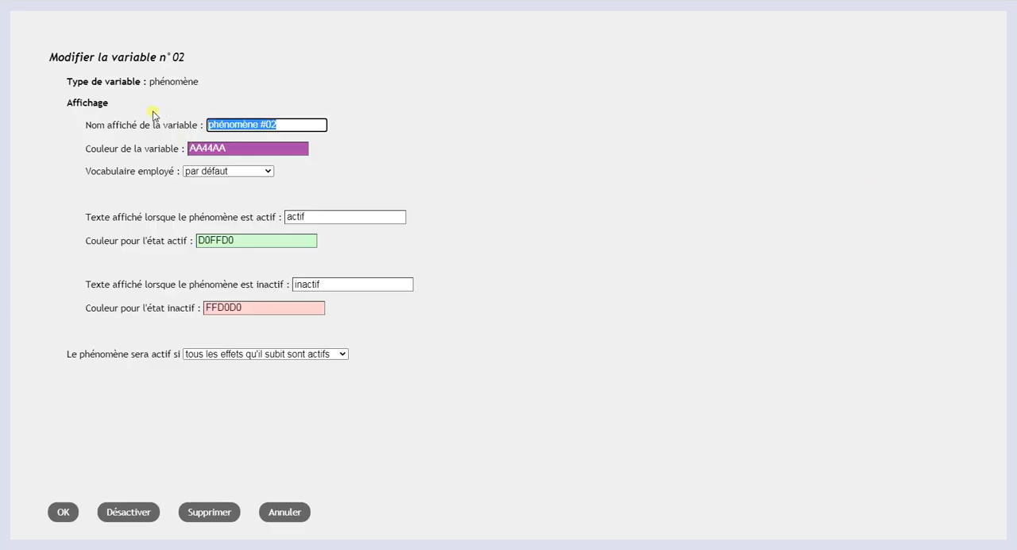
{"action": "type", "text": "HYPERGLYCEMIE"}
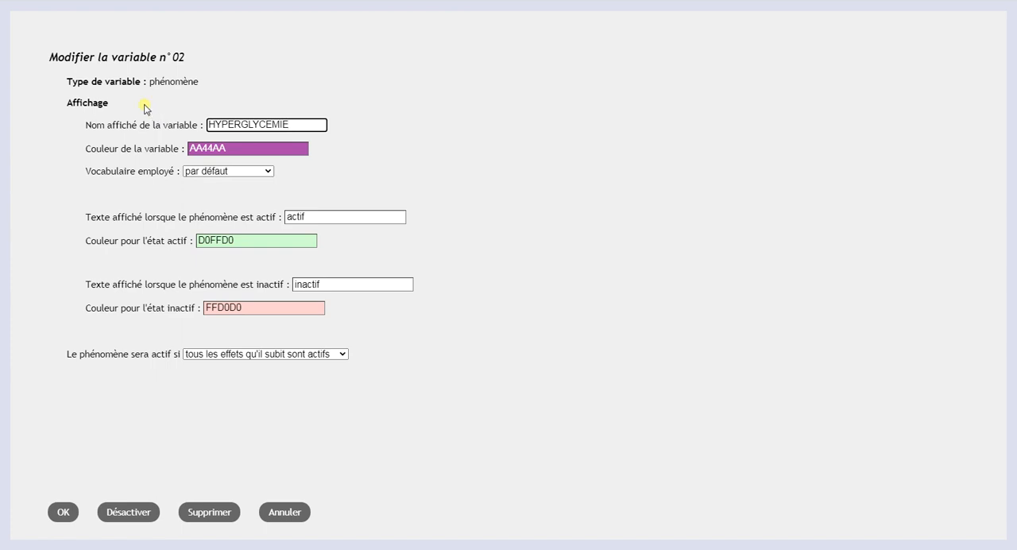
Step: Keep HYPERGLYCEMIE on the default vocabulary and active only when all the effects it undergoes are active, and save it
{"action": "left_click", "coordinate": [240, 168]}
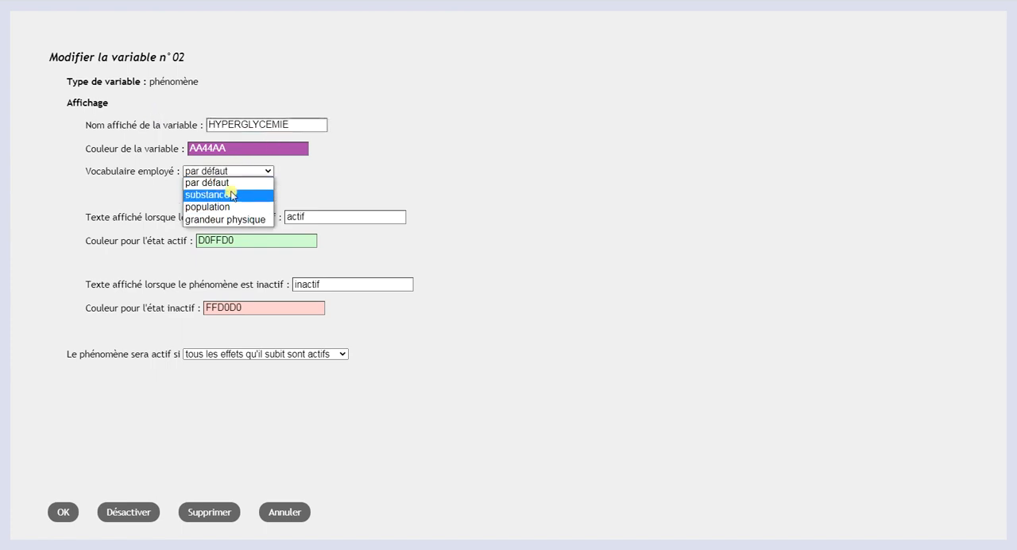
{"action": "left_click", "coordinate": [231, 184]}
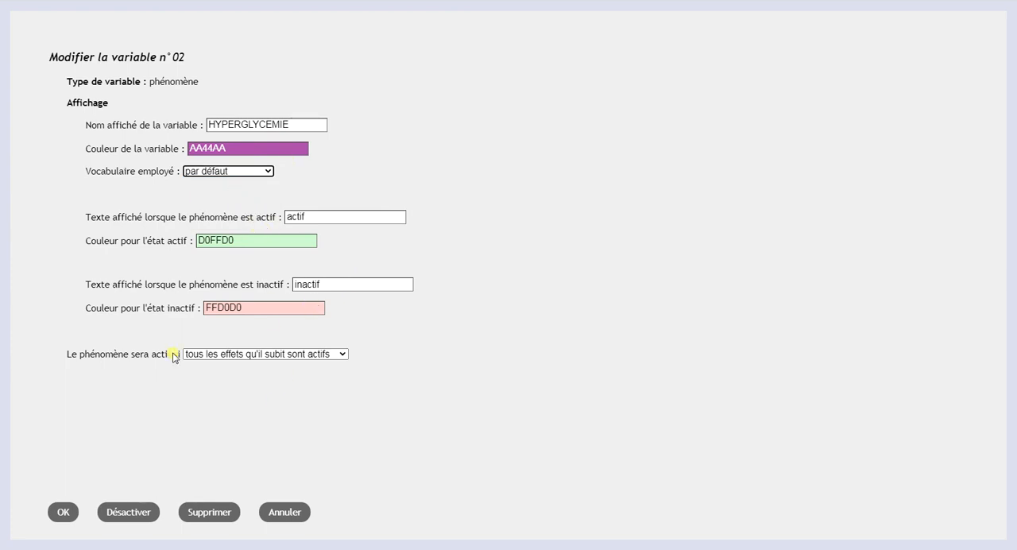
{"action": "left_click", "coordinate": [241, 355]}
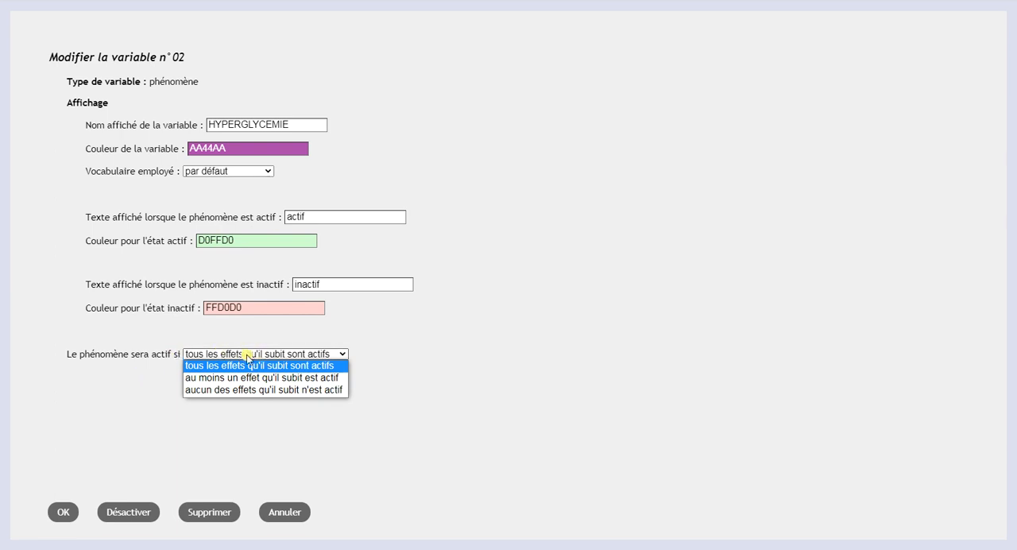
{"action": "left_click", "coordinate": [289, 352]}
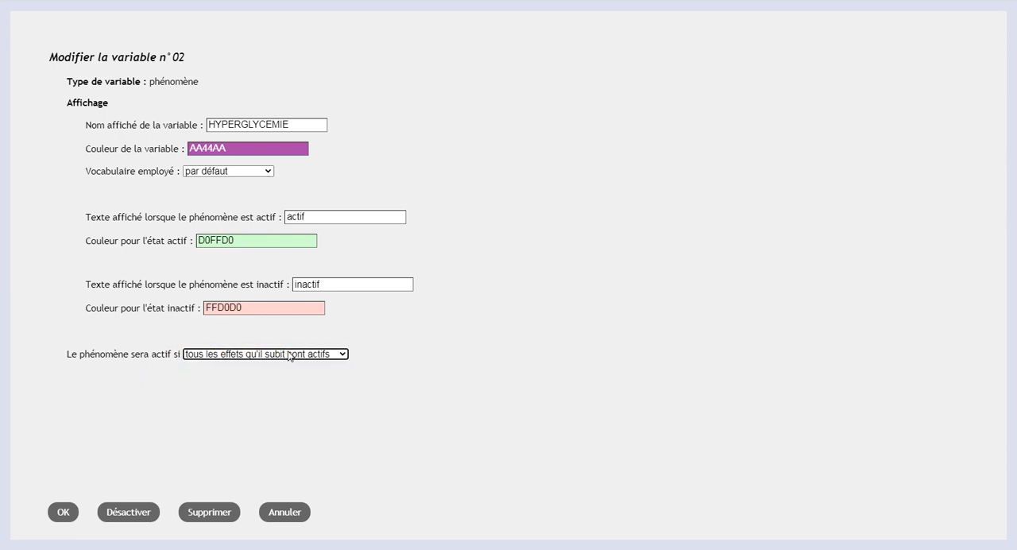
{"action": "left_click", "coordinate": [62, 512]}
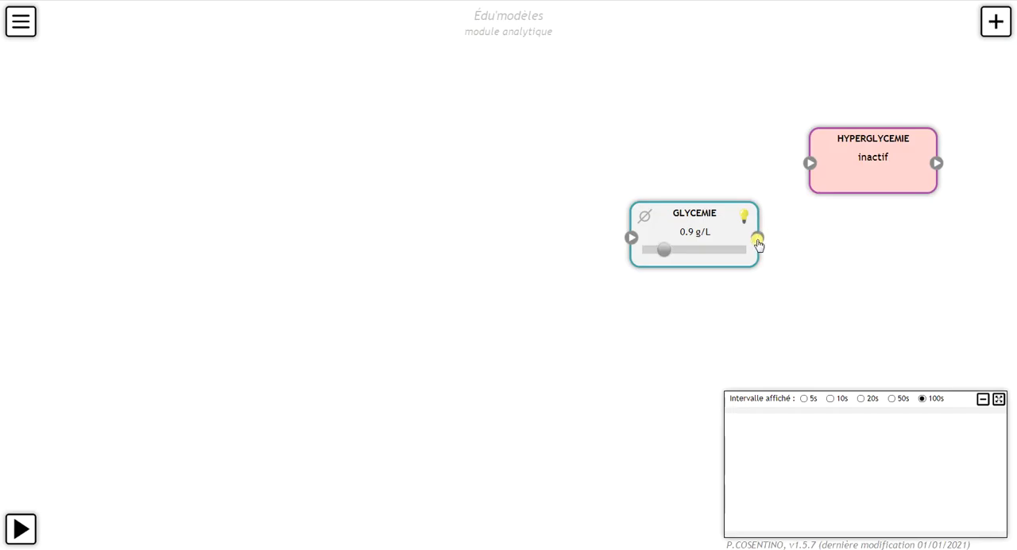
Step: Link GLYCEMIE to HYPERGLYCEMIE with a relation activated when the concentration is above a threshold of 1.1
{"action": "left_click_drag", "start_coordinate": [758, 240], "coordinate": [811, 167]}
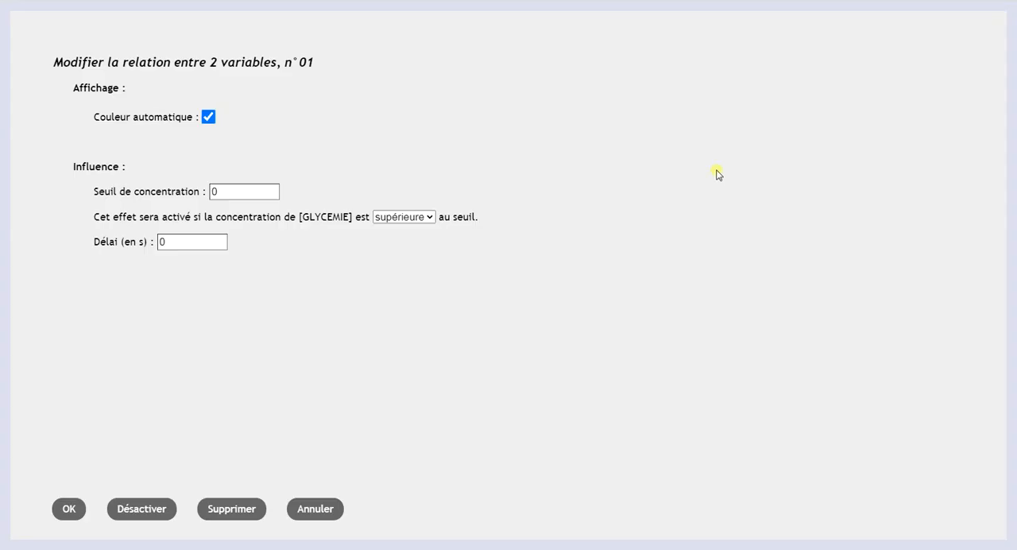
{"action": "left_click_drag", "start_coordinate": [259, 192], "coordinate": [209, 191]}
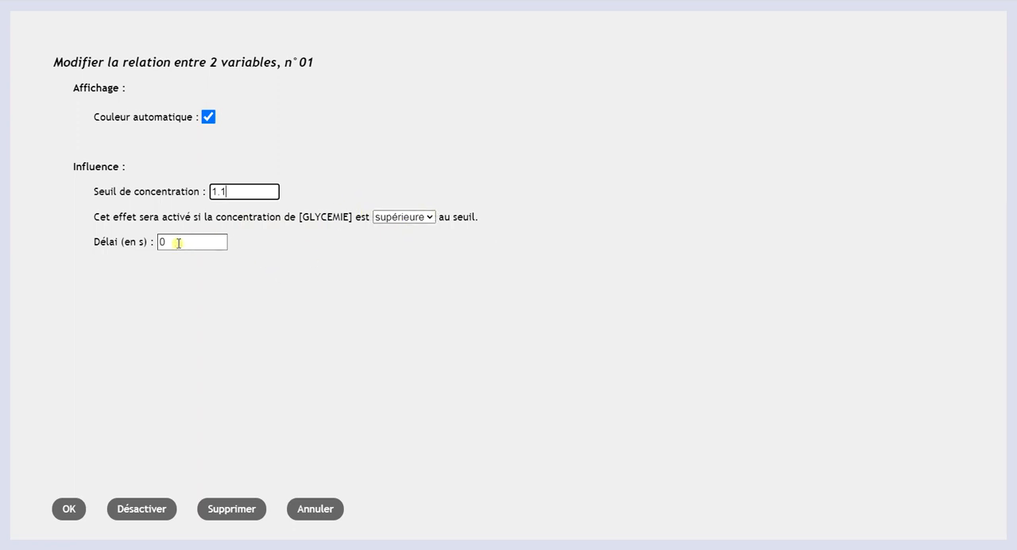
{"action": "left_click", "coordinate": [69, 511]}
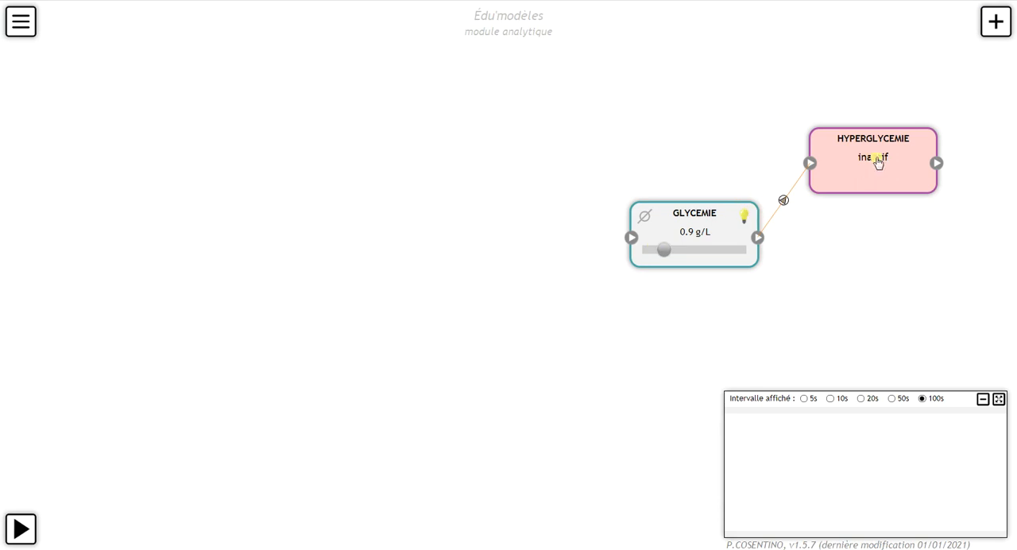
Step: Add a second phenomenon below HYPERGLYCEMIE and name it HYPOGLYCEMIE
{"action": "left_click", "coordinate": [994, 24]}
{"action": "mouse_move", "coordinate": [829, 82]}
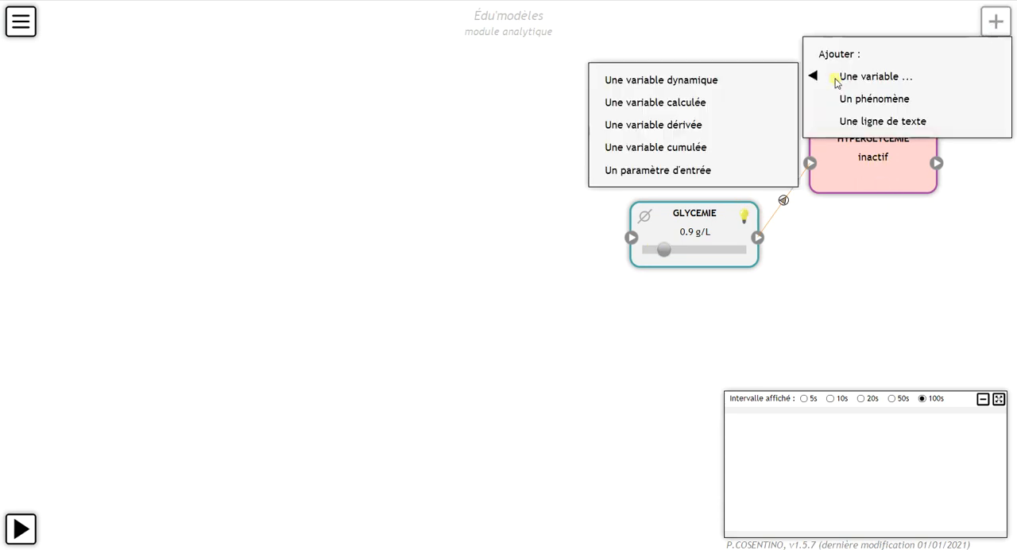
{"action": "left_click", "coordinate": [851, 99]}
{"action": "left_click_drag", "start_coordinate": [938, 45], "coordinate": [874, 295]}
{"action": "double_click", "coordinate": [873, 294]}
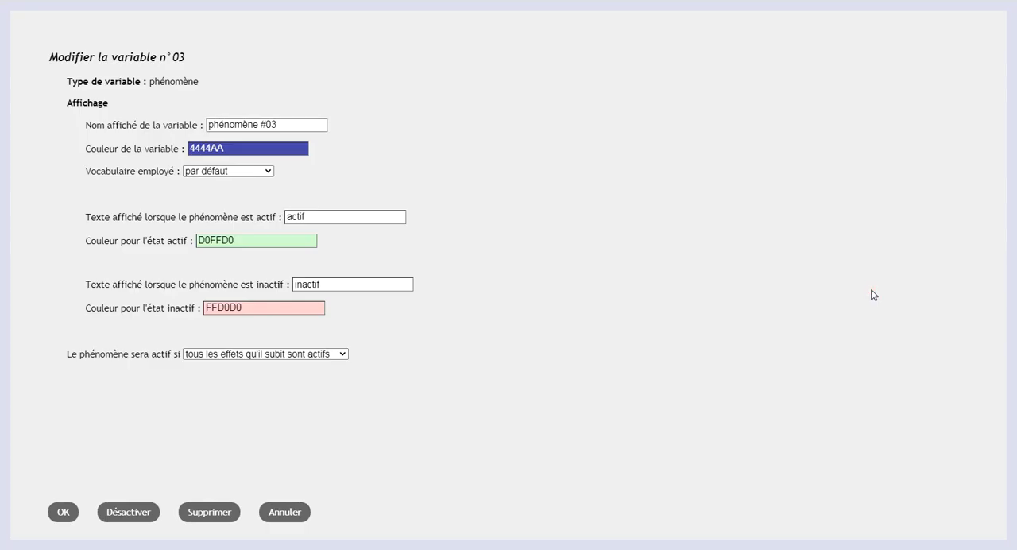
{"action": "triple_click", "coordinate": [301, 128]}
{"action": "type", "text": "HYPO"}
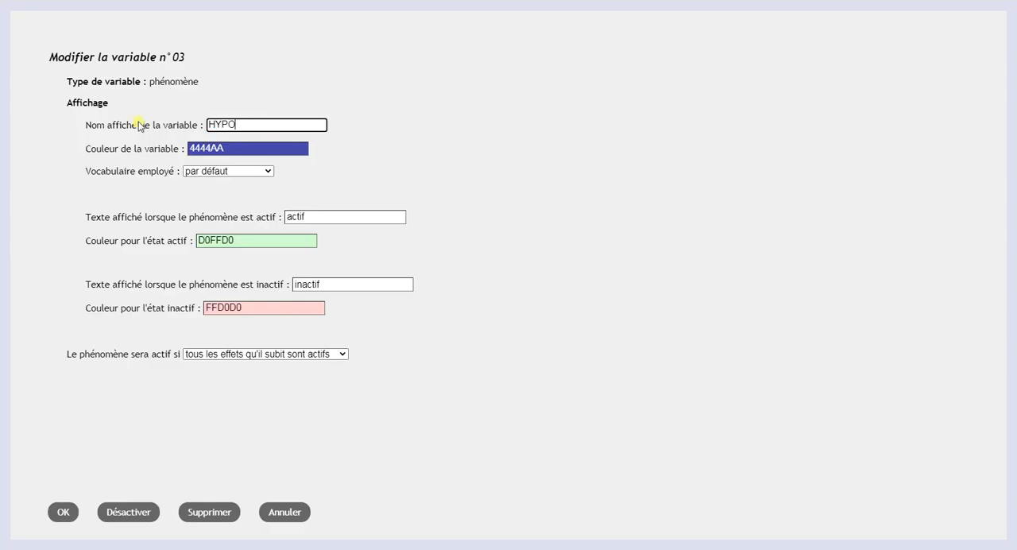
{"action": "type", "text": "GLYCEMIE"}
{"action": "left_click", "coordinate": [64, 512]}
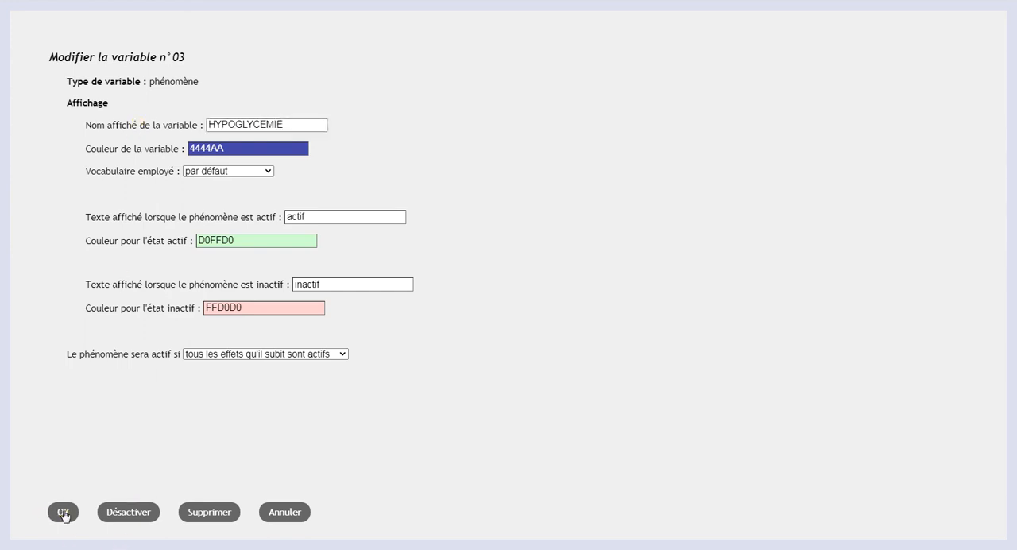
Step: Link GLYCEMIE to HYPOGLYCEMIE with a relation activated when the concentration is below (inférieure) a threshold of 0.8
{"action": "left_click_drag", "start_coordinate": [755, 248], "coordinate": [814, 303]}
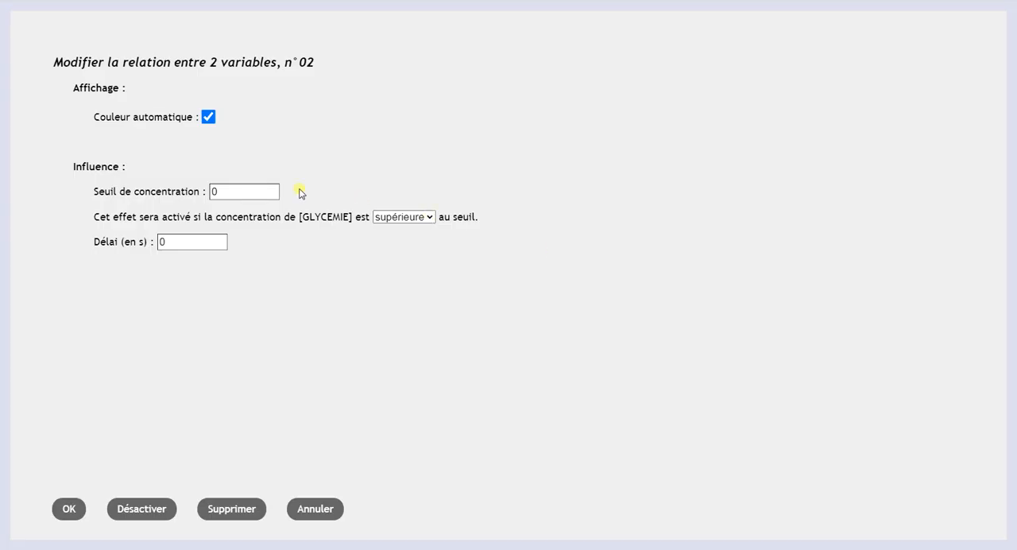
{"action": "double_click", "coordinate": [208, 191]}
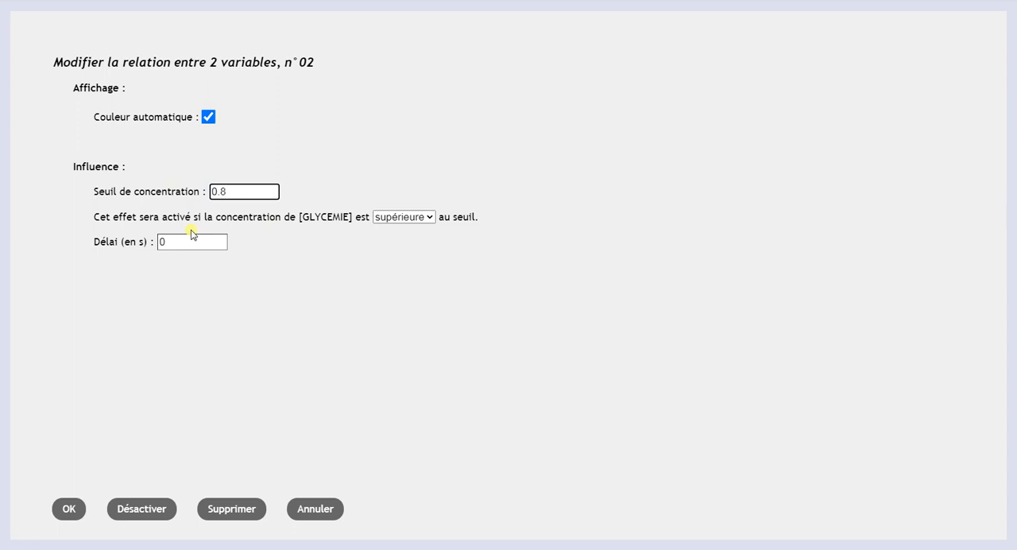
{"action": "left_click", "coordinate": [401, 217]}
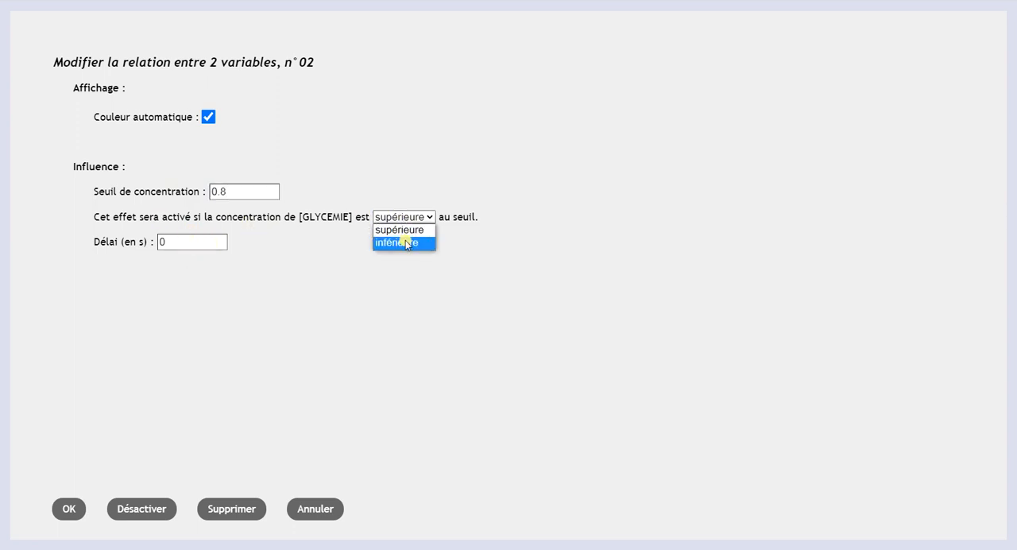
{"action": "left_click", "coordinate": [406, 243]}
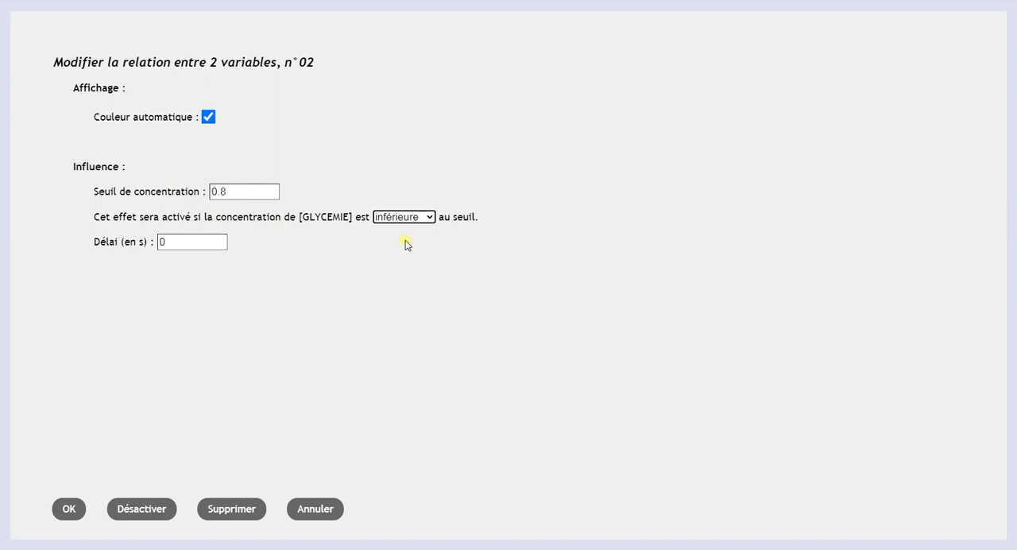
{"action": "left_click", "coordinate": [389, 221]}
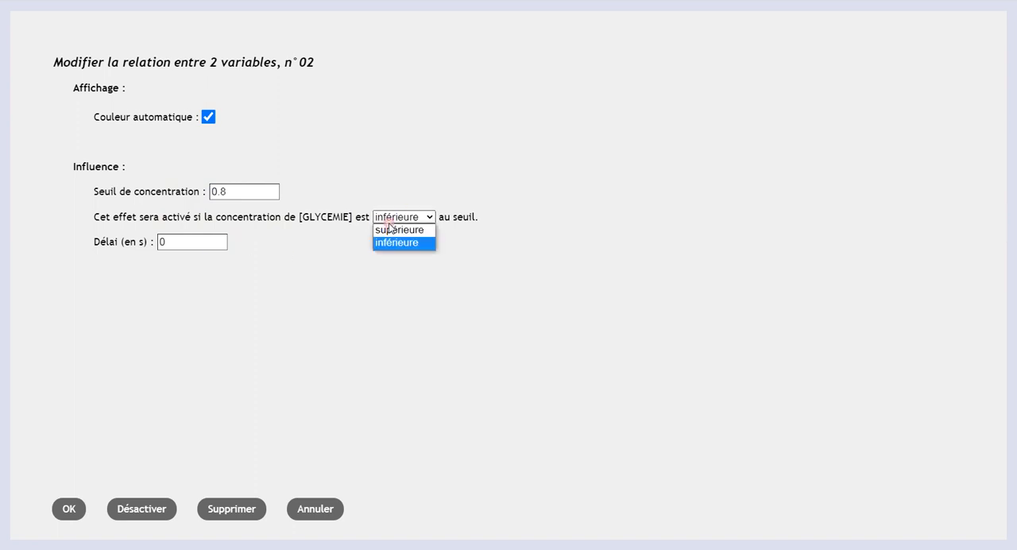
{"action": "left_click", "coordinate": [397, 243]}
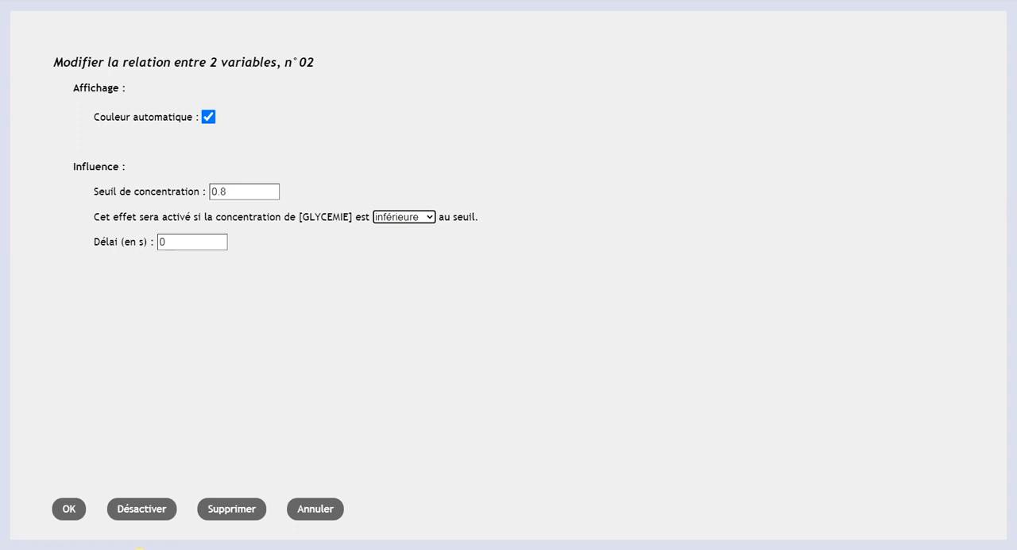
{"action": "left_click", "coordinate": [68, 507]}
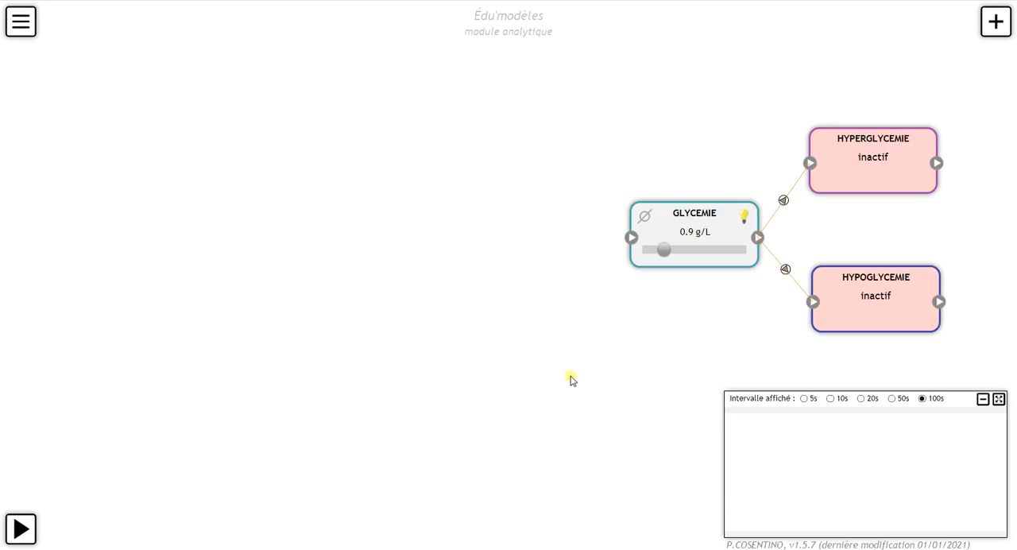
Step: Test both phenomena by varying GLYCEMIE to about 1.94 g/L, down to about 0.73 g/L, and back to about 0.95 g/L
{"action": "left_click_drag", "start_coordinate": [662, 249], "coordinate": [714, 252]}
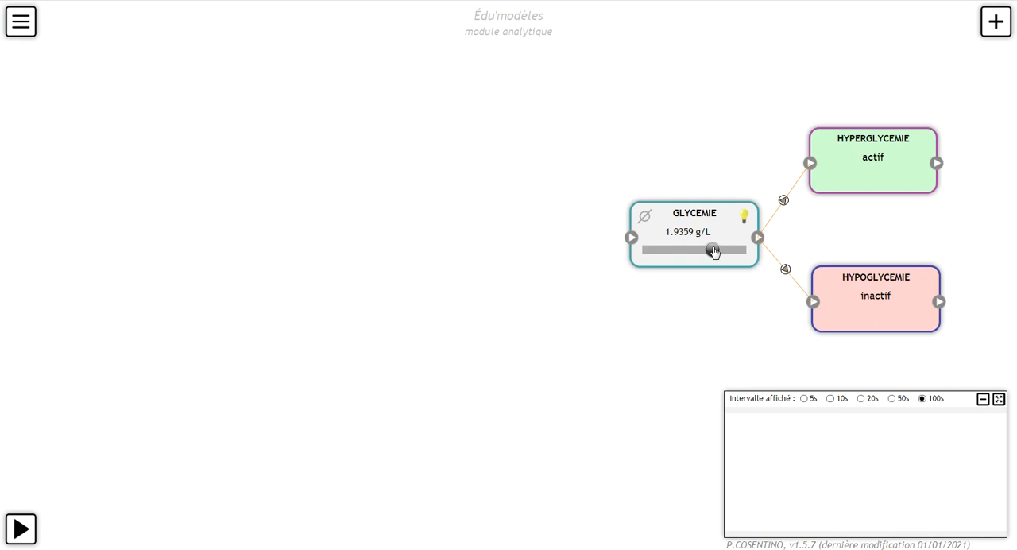
{"action": "left_click_drag", "start_coordinate": [713, 251], "coordinate": [657, 254]}
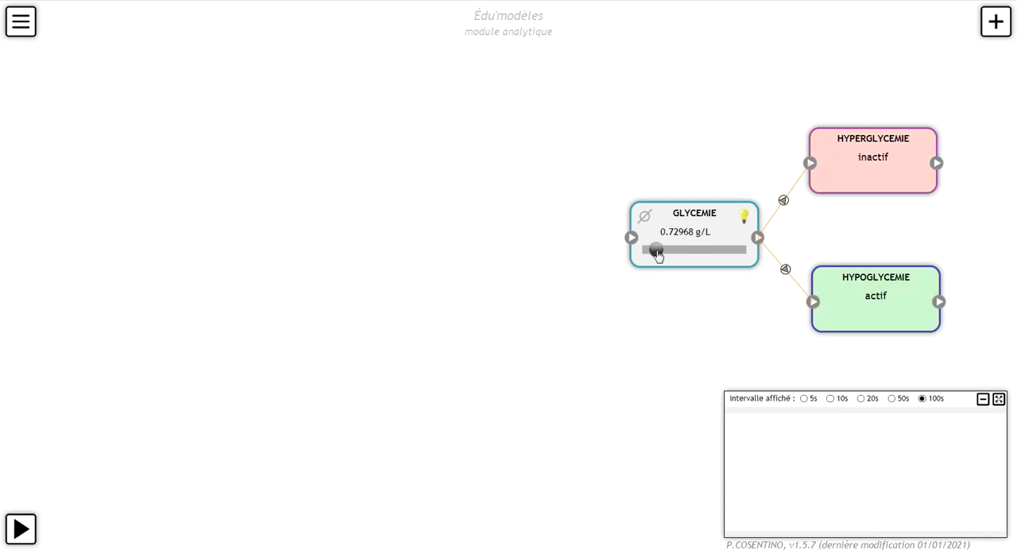
{"action": "left_click_drag", "start_coordinate": [657, 254], "coordinate": [671, 255]}
{"action": "left_click_drag", "start_coordinate": [668, 253], "coordinate": [665, 253]}
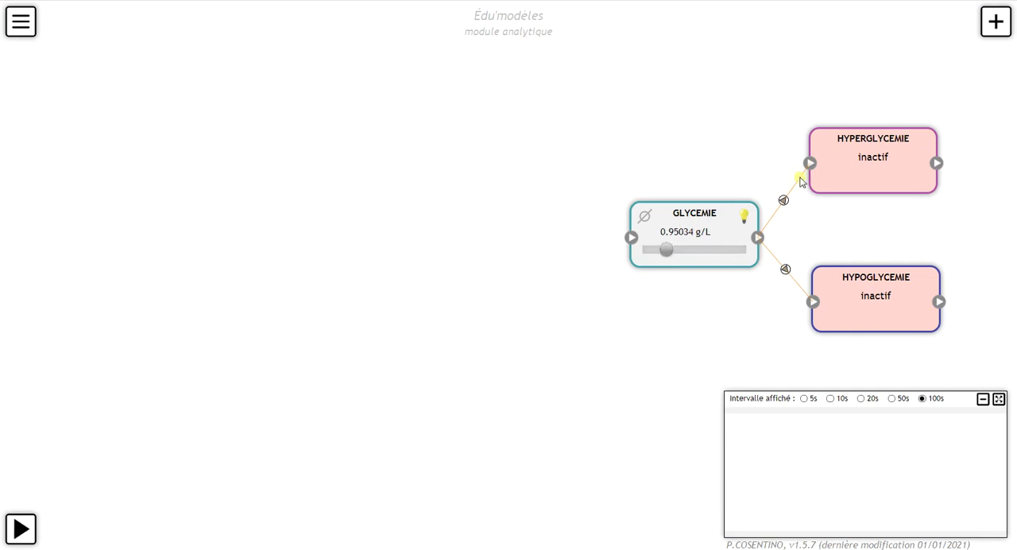
{"action": "left_click_drag", "start_coordinate": [669, 249], "coordinate": [675, 262]}
Step: Add a dynamic variable above and to the left of the GLYCEMIE box and name it ALIMENTATION
{"action": "left_click", "coordinate": [995, 32]}
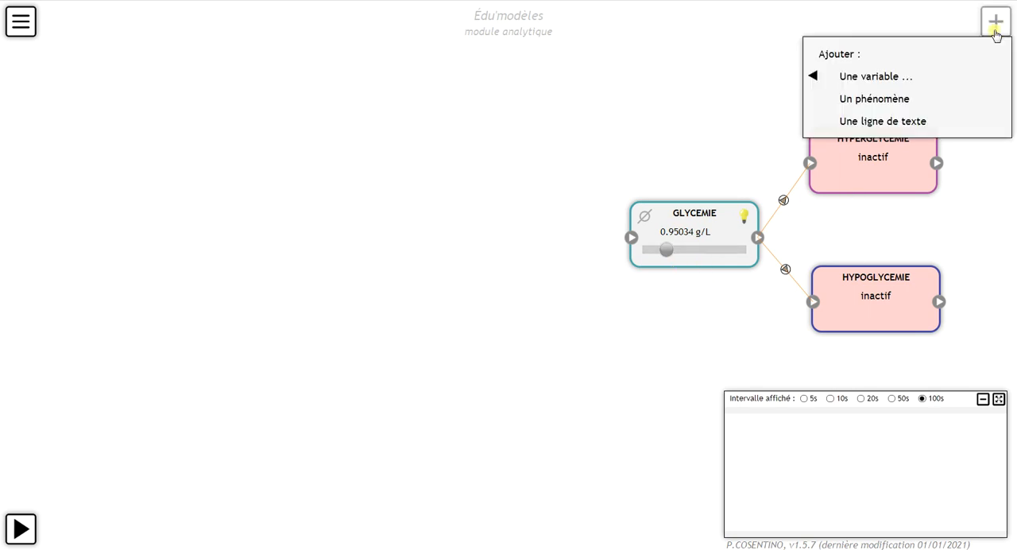
{"action": "mouse_move", "coordinate": [906, 83]}
{"action": "left_click", "coordinate": [692, 80]}
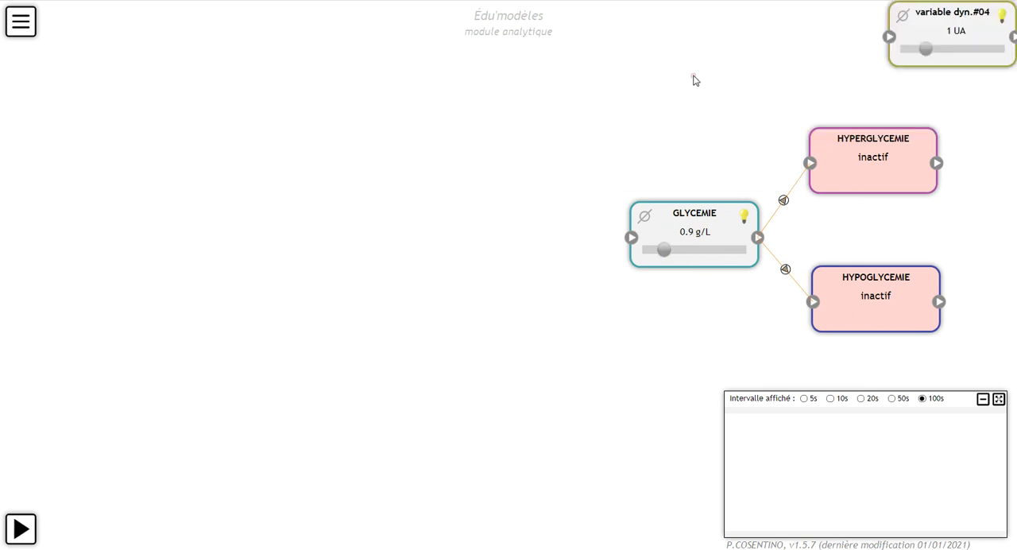
{"action": "left_click_drag", "start_coordinate": [877, 45], "coordinate": [560, 124]}
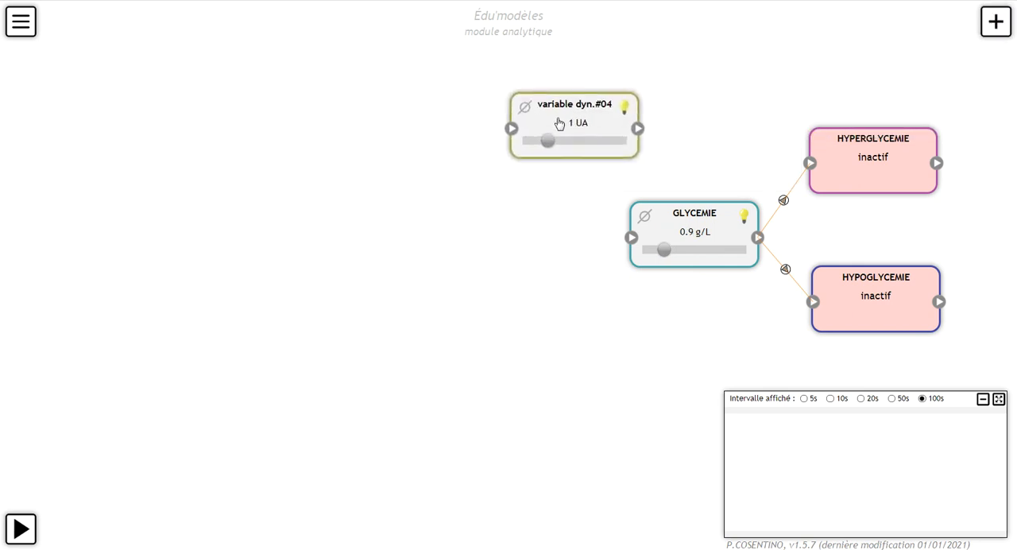
{"action": "double_click", "coordinate": [559, 123]}
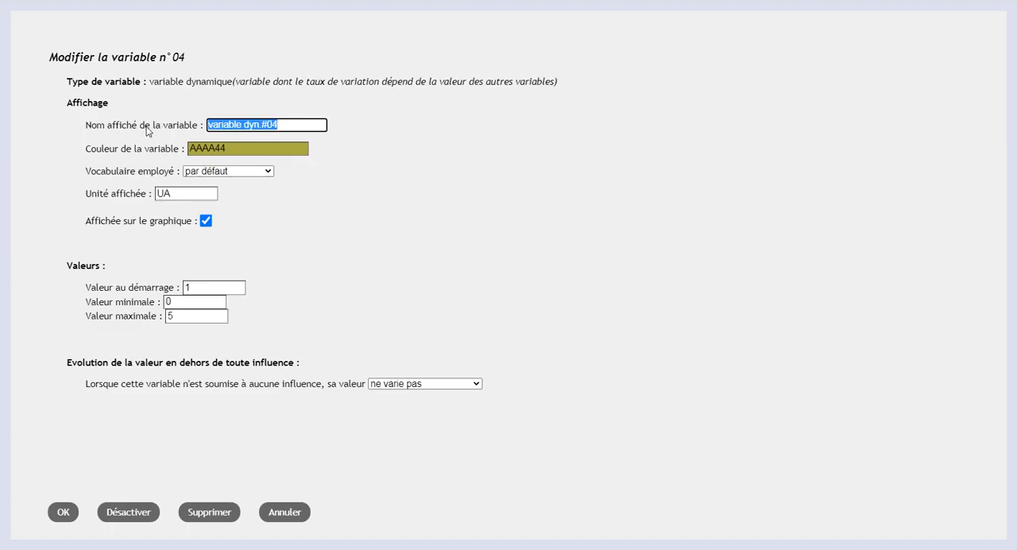
{"action": "type", "text": "ALIMENTATION"}
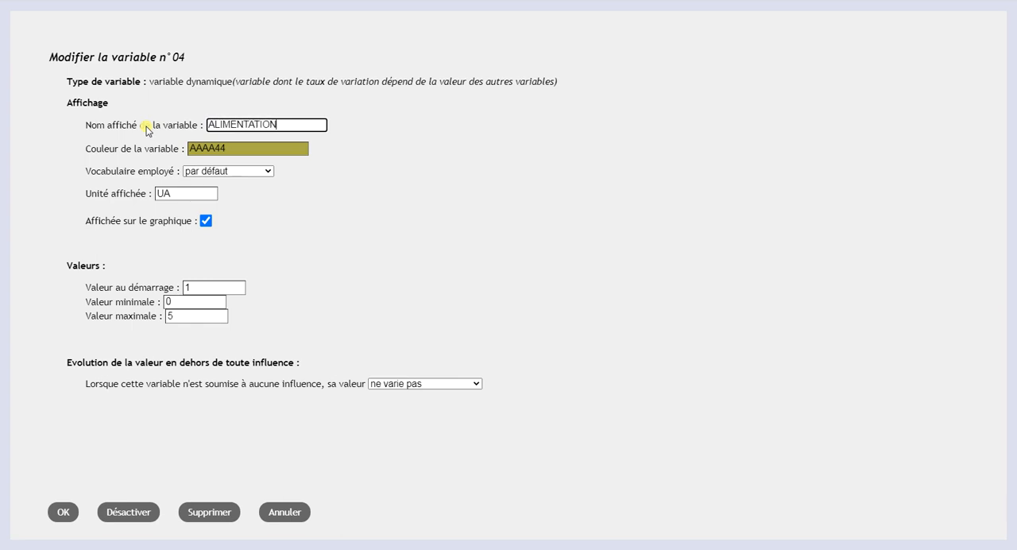
Step: Give ALIMENTATION the substance vocabulary and a maximum of 10, keep the unit UA and a non-varying concentration, and save it
{"action": "left_click", "coordinate": [264, 171]}
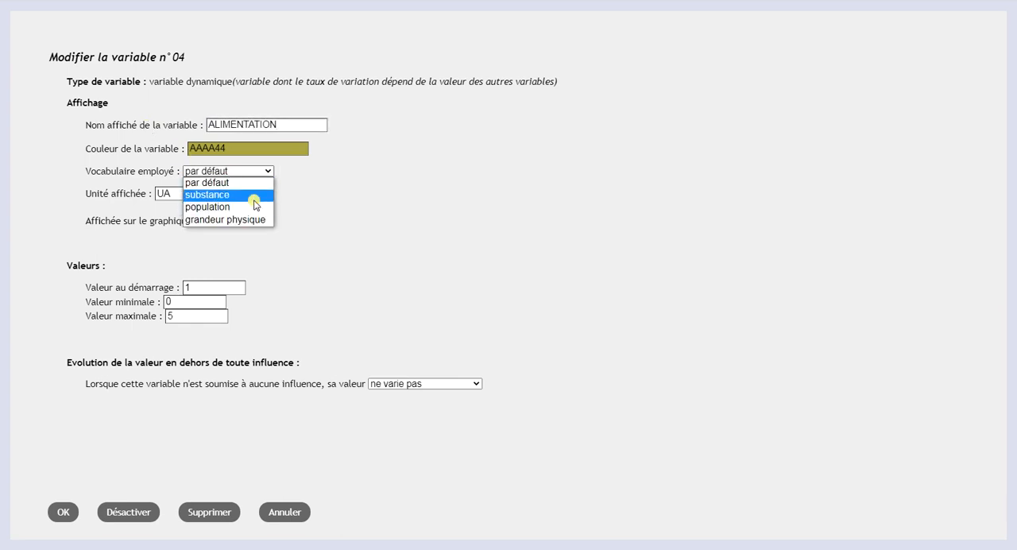
{"action": "left_click", "coordinate": [256, 190]}
{"action": "left_click", "coordinate": [191, 311]}
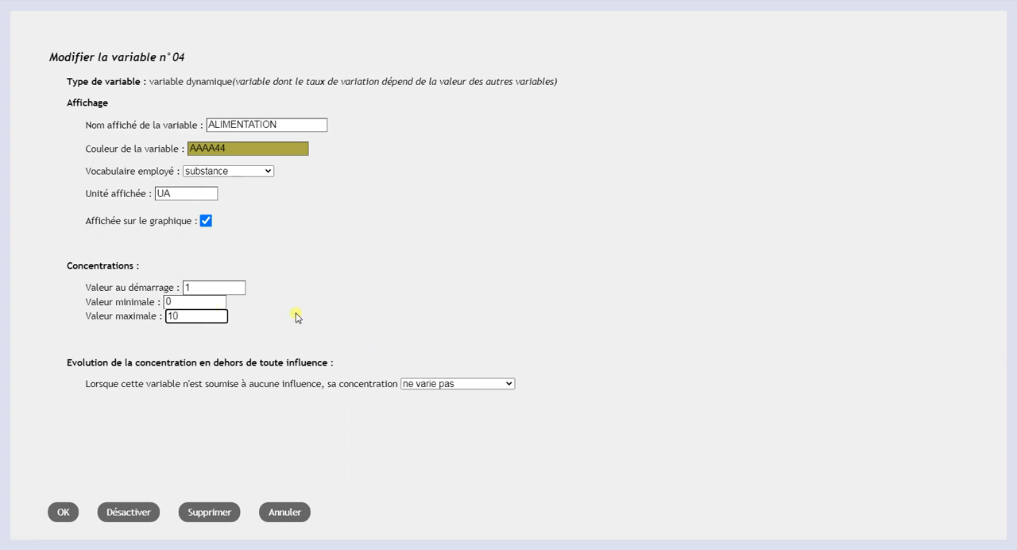
{"action": "double_click", "coordinate": [176, 196]}
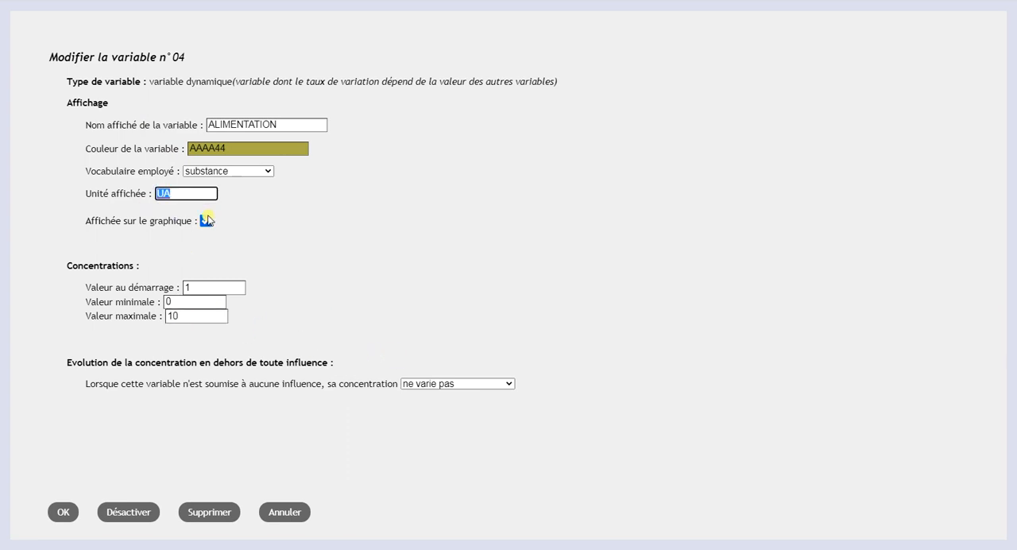
{"action": "left_click", "coordinate": [425, 386]}
{"action": "left_click", "coordinate": [424, 386]}
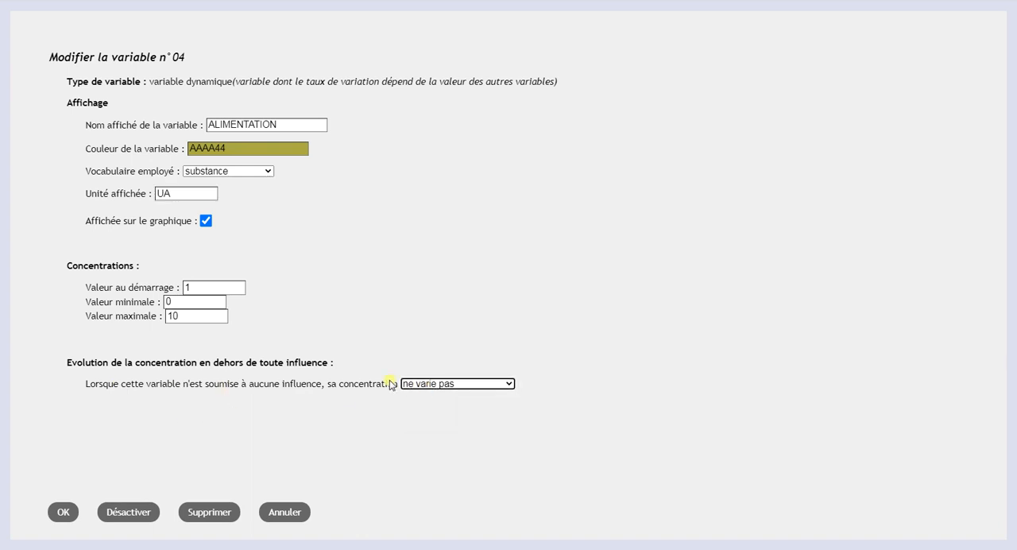
{"action": "left_click", "coordinate": [61, 513]}
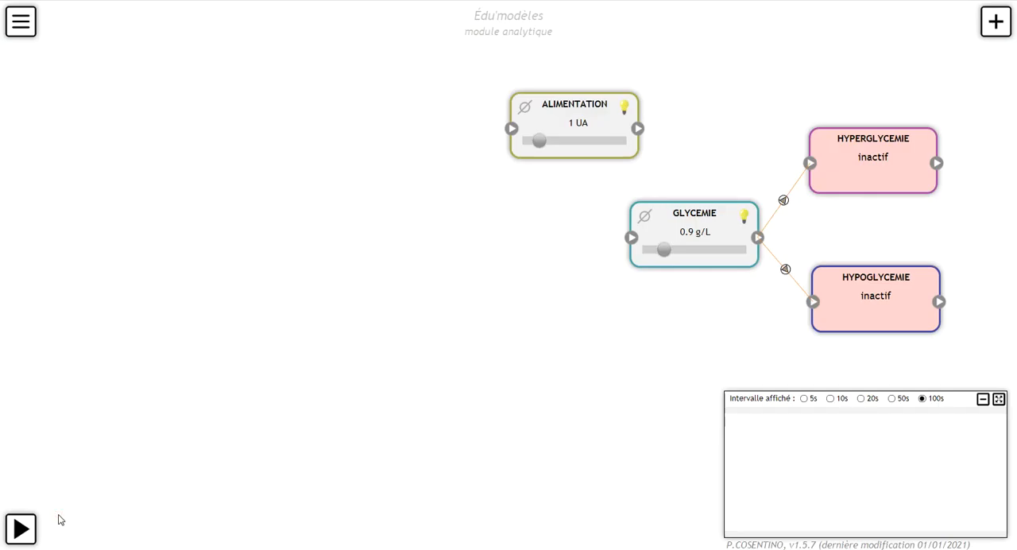
Step: Set ALIMENTATION's starting value to 0, save it, and bring its current value on the diagram to 0 UA
{"action": "left_click", "coordinate": [565, 116]}
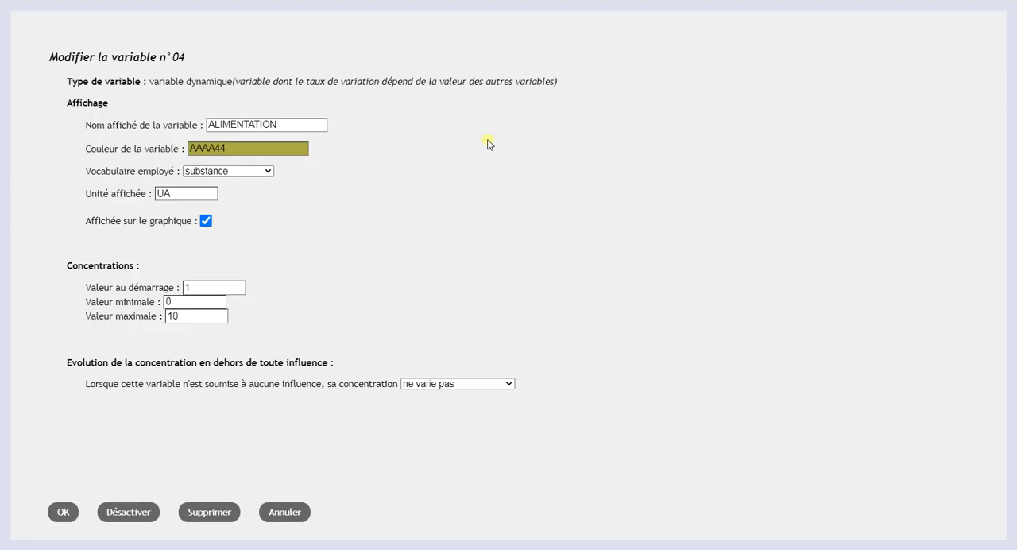
{"action": "left_click", "coordinate": [190, 290]}
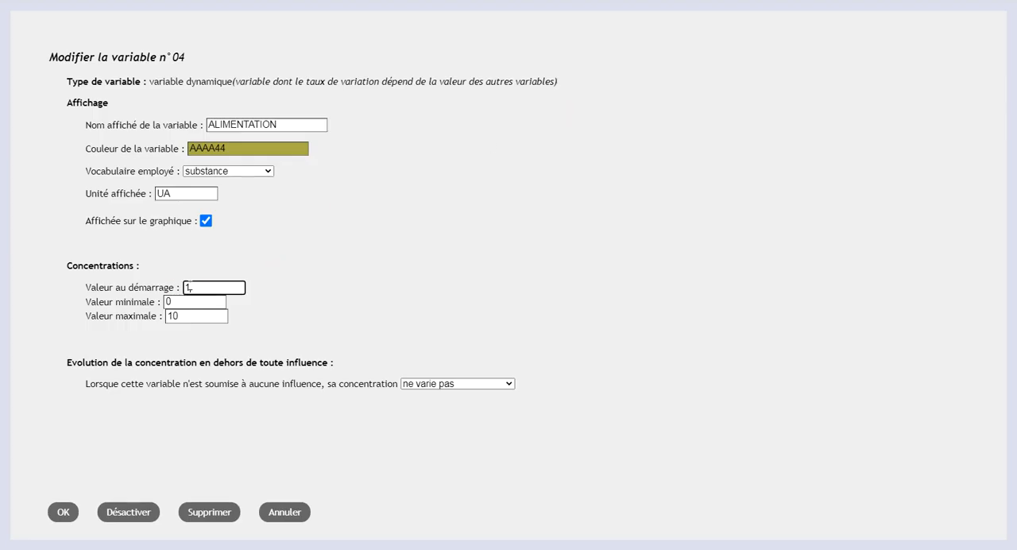
{"action": "left_click", "coordinate": [65, 522]}
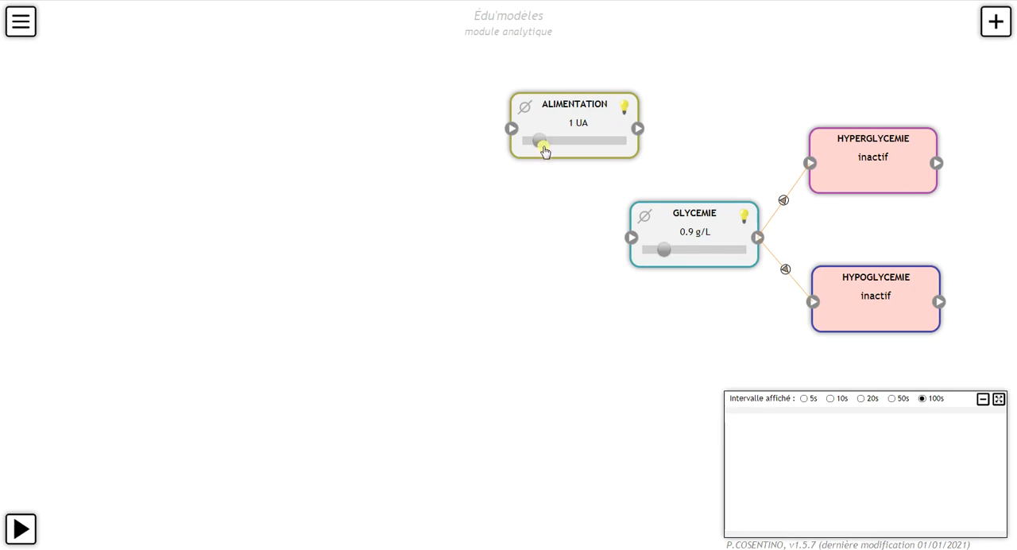
{"action": "left_click_drag", "start_coordinate": [544, 149], "coordinate": [531, 146]}
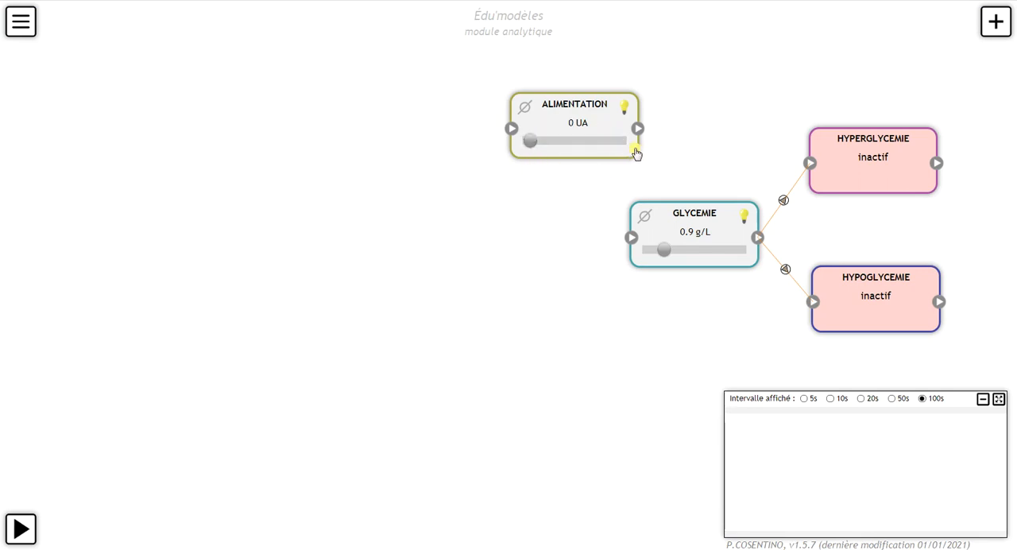
Step: Link ALIMENTATION to GLYCEMIE with an increasing influence of slope 0.01 and threshold 0, and shift its box and relation marker to straighten the link
{"action": "left_click_drag", "start_coordinate": [635, 153], "coordinate": [634, 240]}
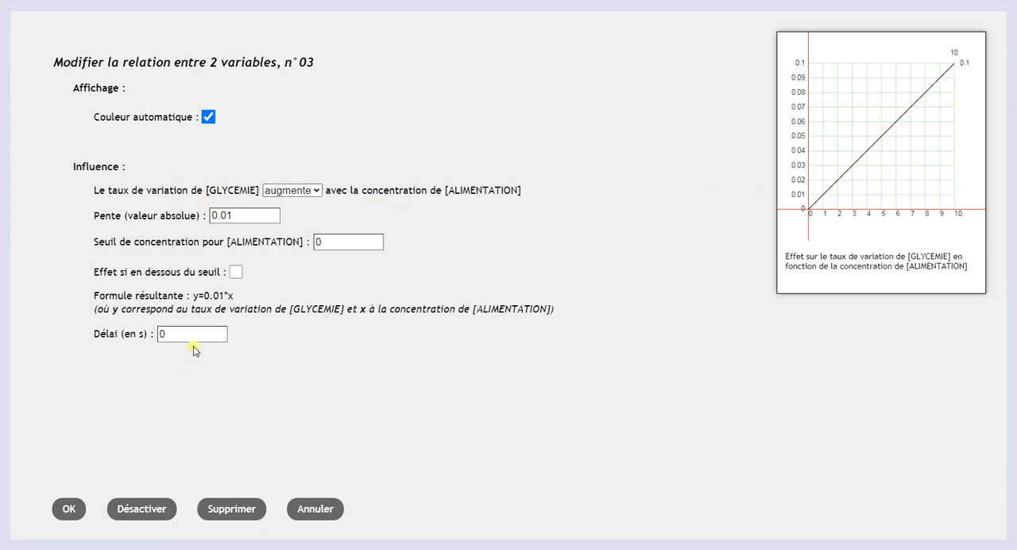
{"action": "left_click", "coordinate": [72, 508]}
{"action": "left_click_drag", "start_coordinate": [582, 107], "coordinate": [548, 103]}
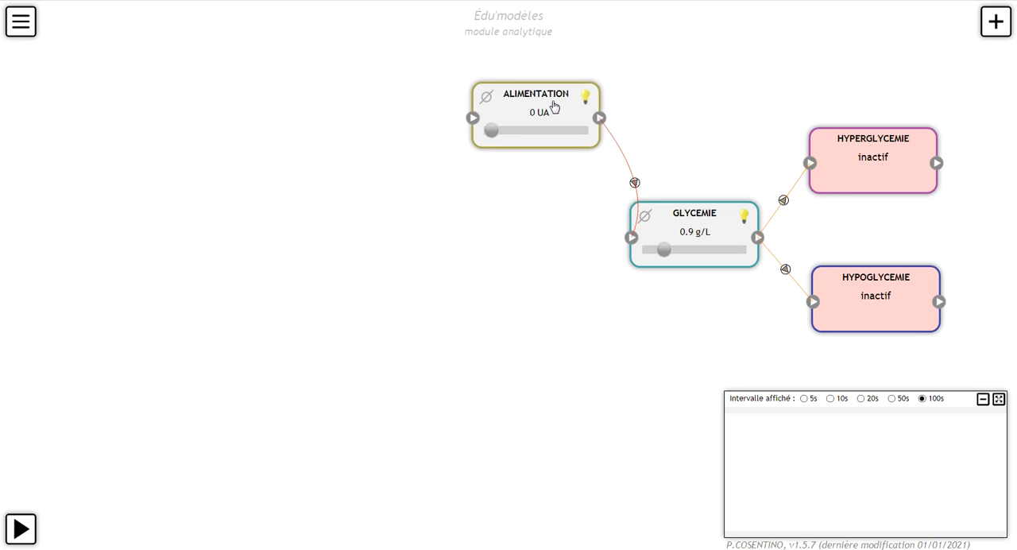
{"action": "left_click_drag", "start_coordinate": [636, 184], "coordinate": [617, 171]}
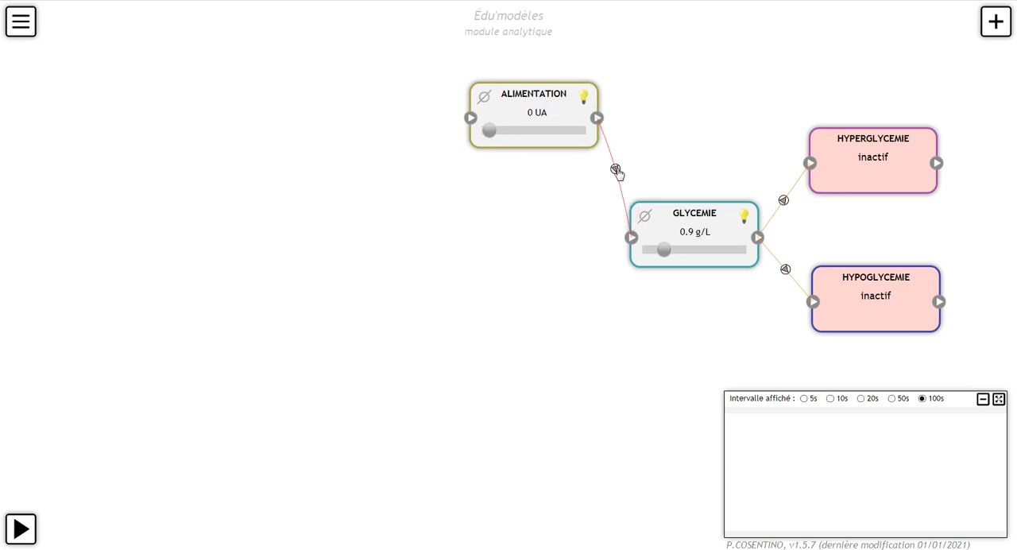
{"action": "left_click_drag", "start_coordinate": [614, 168], "coordinate": [616, 181]}
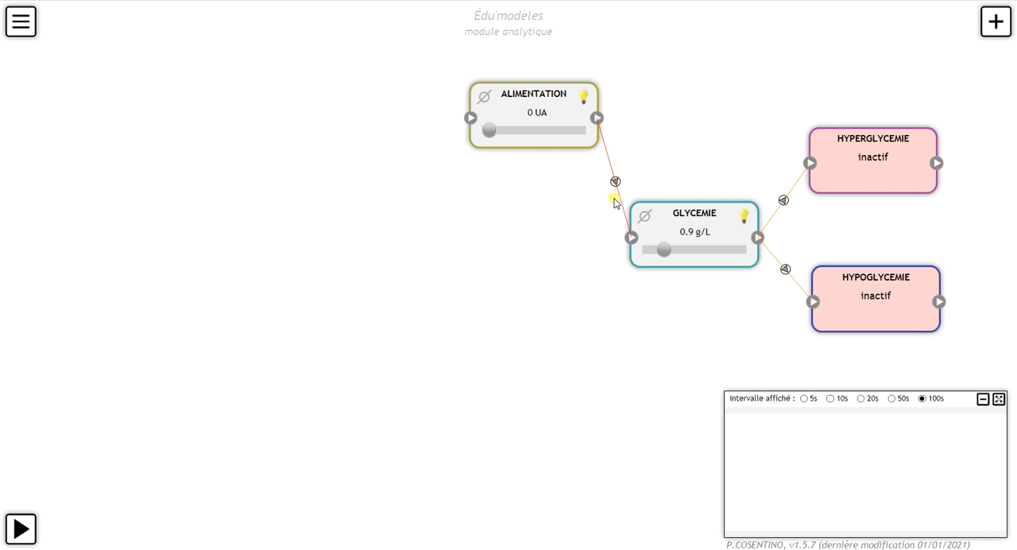
Step: Add another dynamic variable below ALIMENTATION, lower than the GLYCEMIE box, and name it EFFORT
{"action": "left_click", "coordinate": [991, 19]}
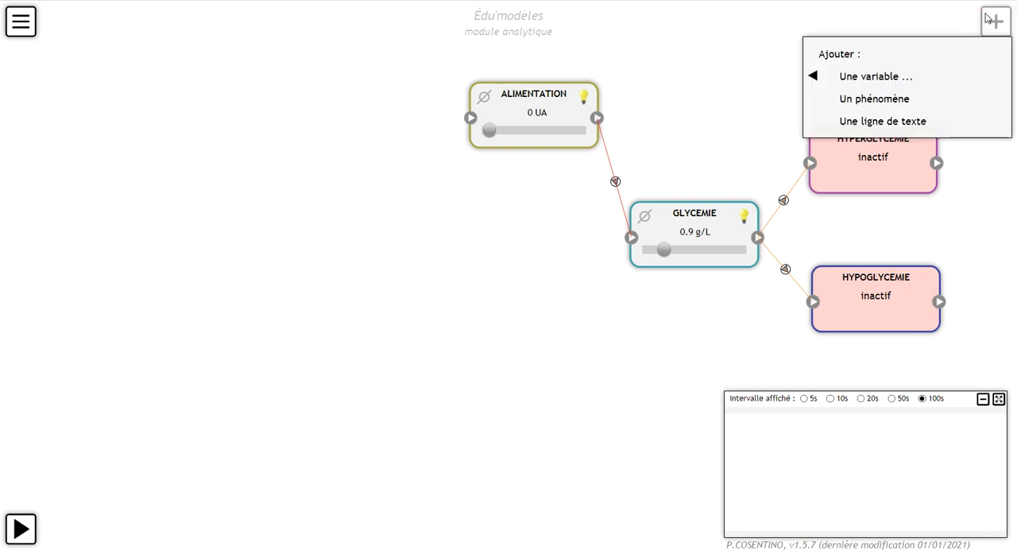
{"action": "left_click", "coordinate": [874, 75]}
{"action": "left_click", "coordinate": [742, 77]}
{"action": "left_click_drag", "start_coordinate": [997, 35], "coordinate": [597, 398]}
{"action": "left_click", "coordinate": [547, 384]}
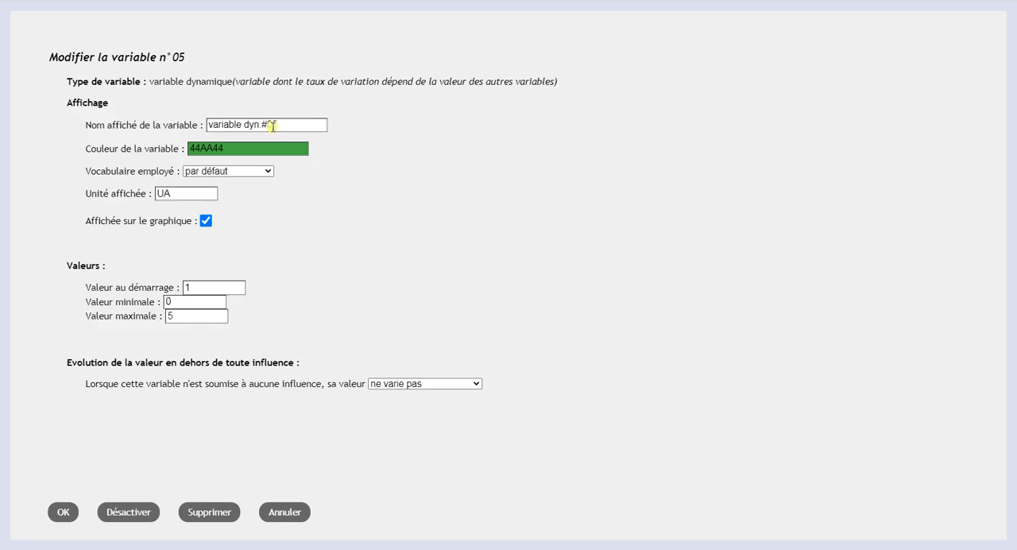
{"action": "left_click", "coordinate": [153, 120]}
{"action": "type", "text": "EFFORT"}
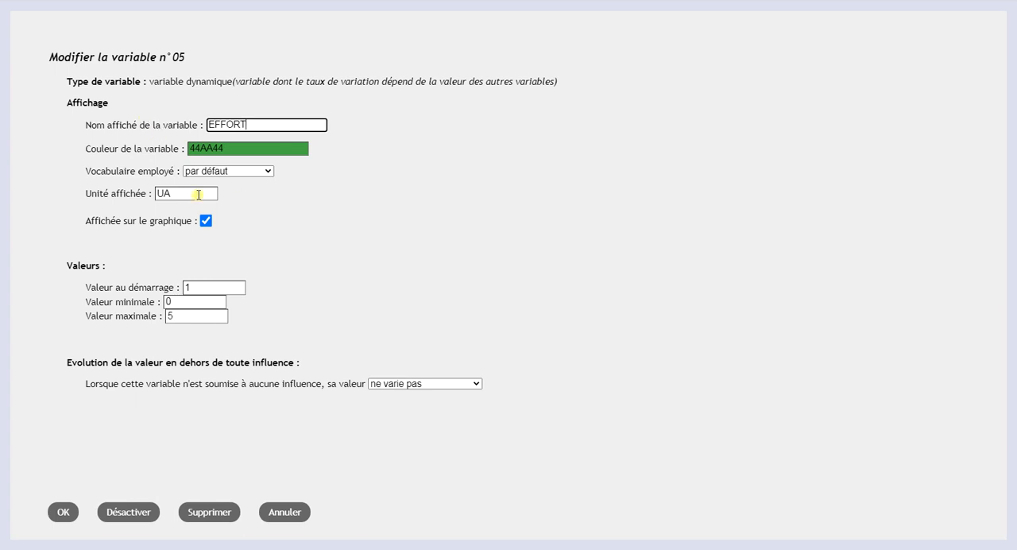
Step: Set EFFORT's starting value to 0 and maximum to 10, keep the default vocabulary and a non-varying value, and save it
{"action": "left_click", "coordinate": [216, 177]}
{"action": "left_click", "coordinate": [223, 174]}
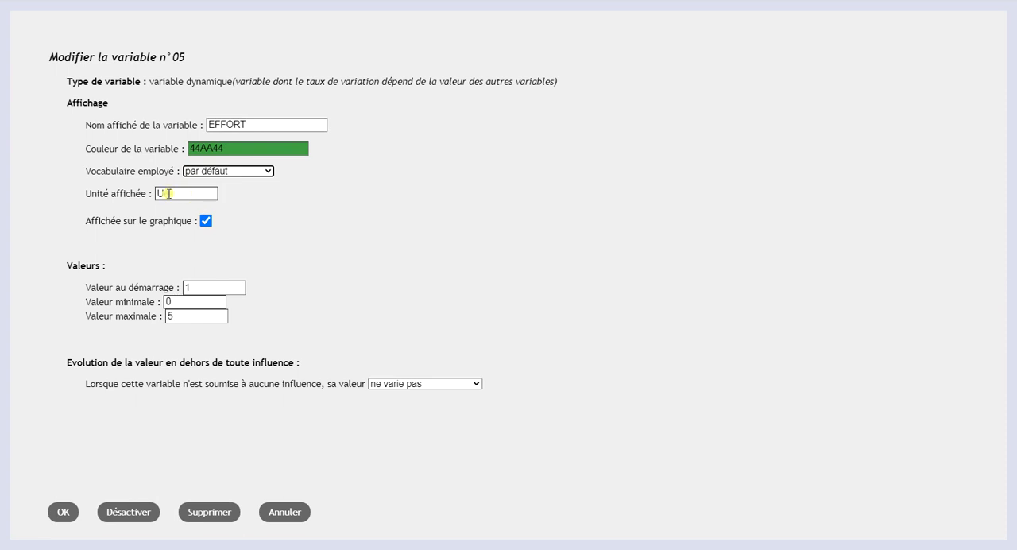
{"action": "left_click_drag", "start_coordinate": [202, 286], "coordinate": [164, 284]}
{"action": "type", "text": "0"}
{"action": "left_click_drag", "start_coordinate": [196, 318], "coordinate": [163, 311]}
{"action": "type", "text": "10"}
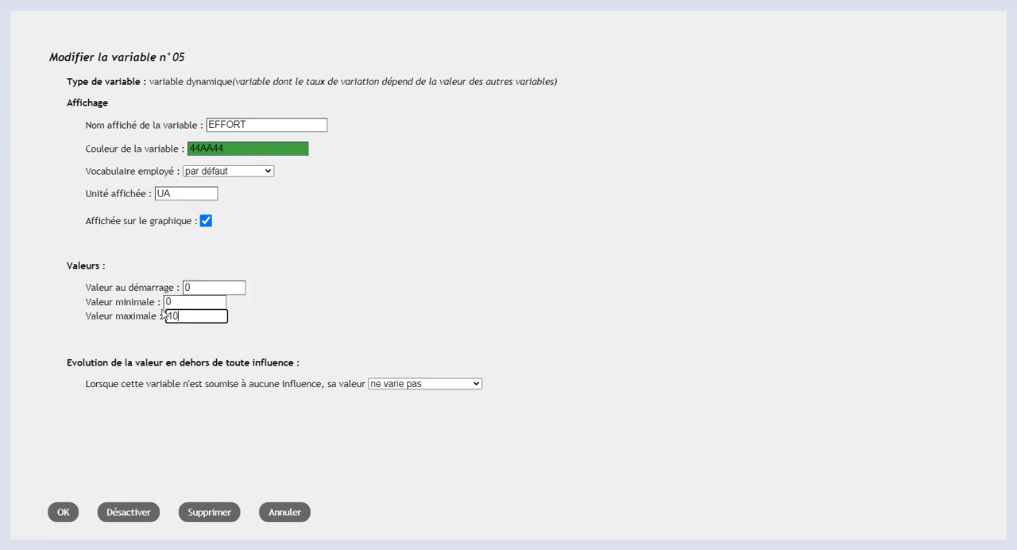
{"action": "left_click", "coordinate": [397, 385]}
{"action": "left_click", "coordinate": [370, 388]}
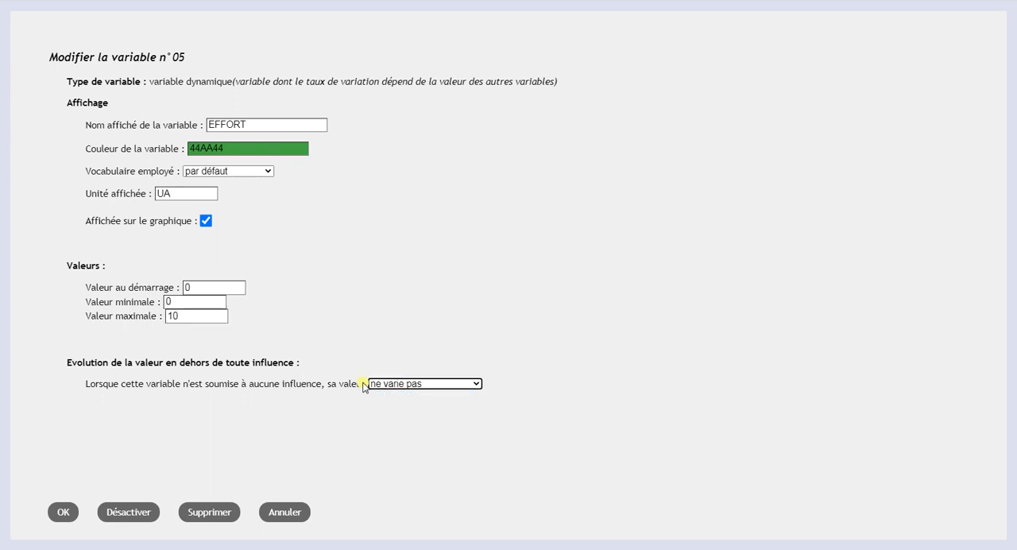
{"action": "left_click", "coordinate": [62, 515]}
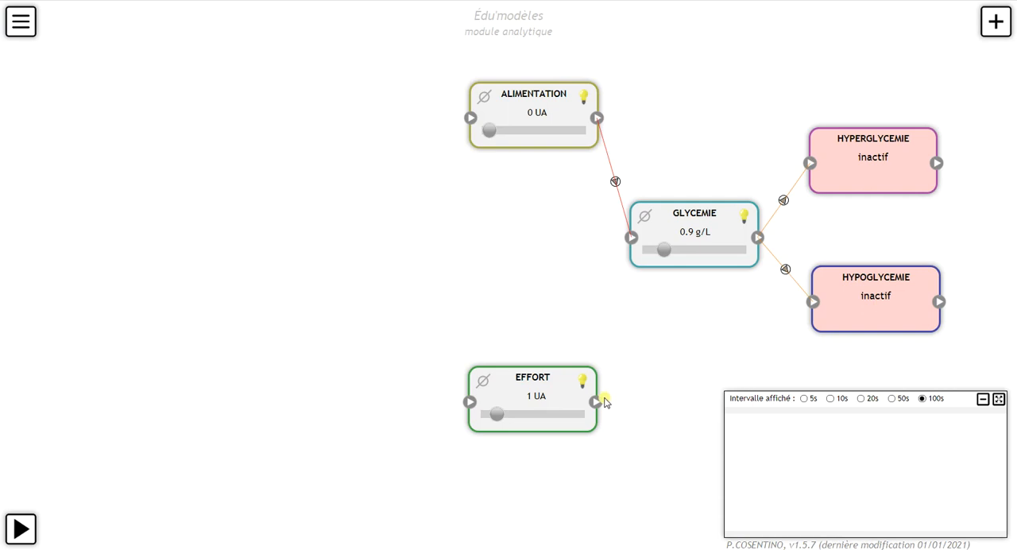
Step: Link EFFORT to GLYCEMIE with a decreasing influence of slope 0.01 and threshold 0
{"action": "left_click_drag", "start_coordinate": [595, 406], "coordinate": [630, 240]}
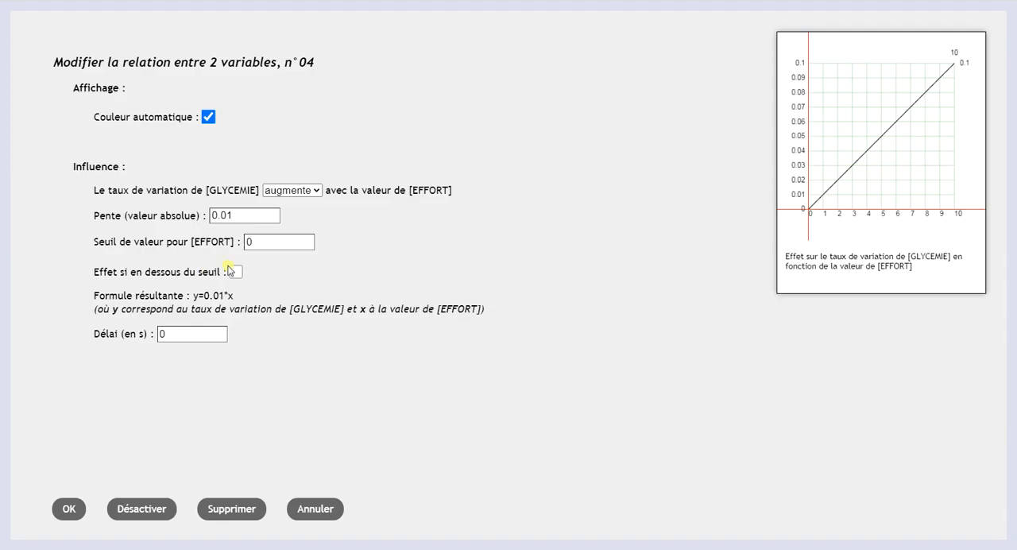
{"action": "left_click", "coordinate": [294, 191]}
{"action": "left_click", "coordinate": [296, 218]}
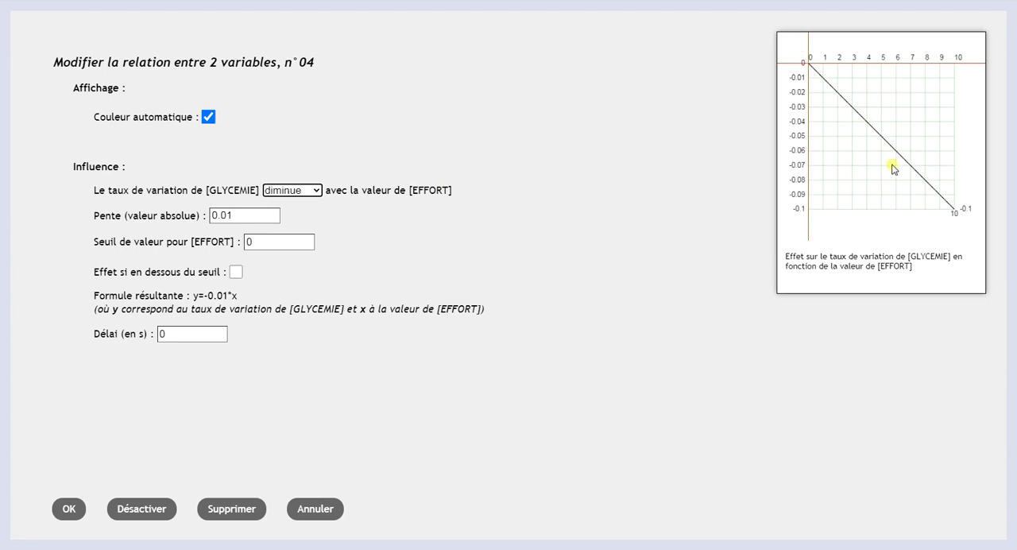
{"action": "left_click", "coordinate": [70, 511]}
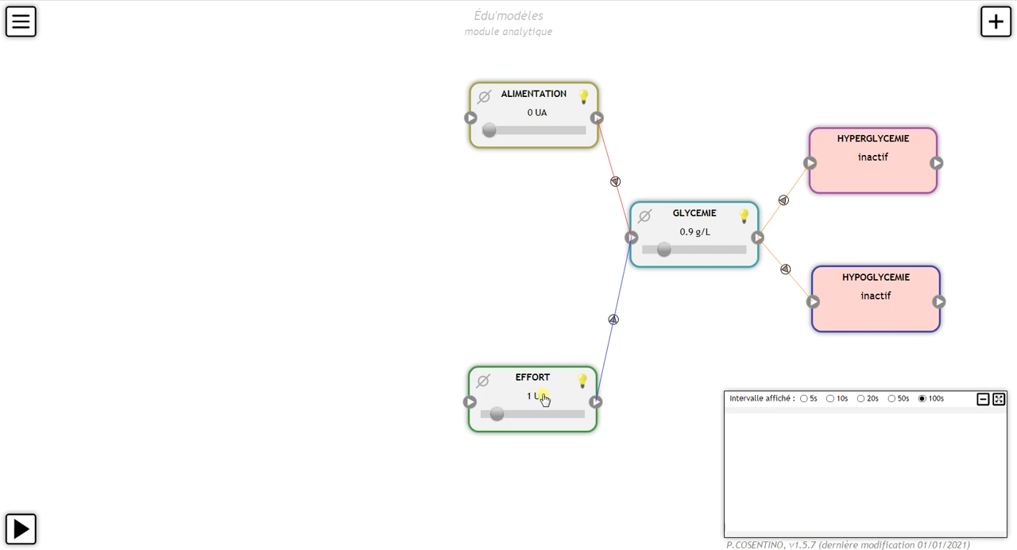
Step: Move the ALIMENTATION and EFFORT boxes slightly away from GLYCEMIE and bring EFFORT's current value on the diagram to 0 UA
{"action": "left_click_drag", "start_coordinate": [558, 97], "coordinate": [539, 85]}
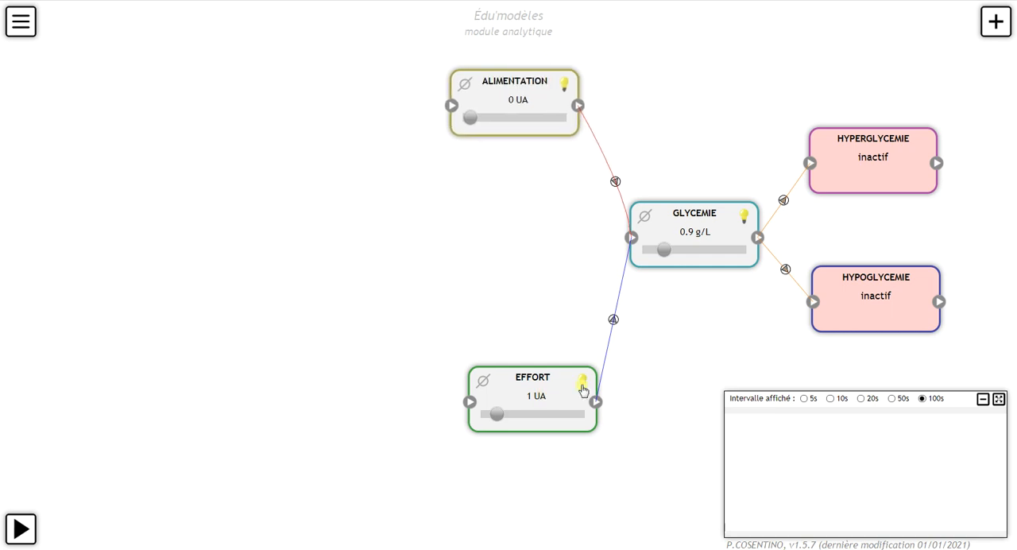
{"action": "left_click_drag", "start_coordinate": [569, 385], "coordinate": [557, 388]}
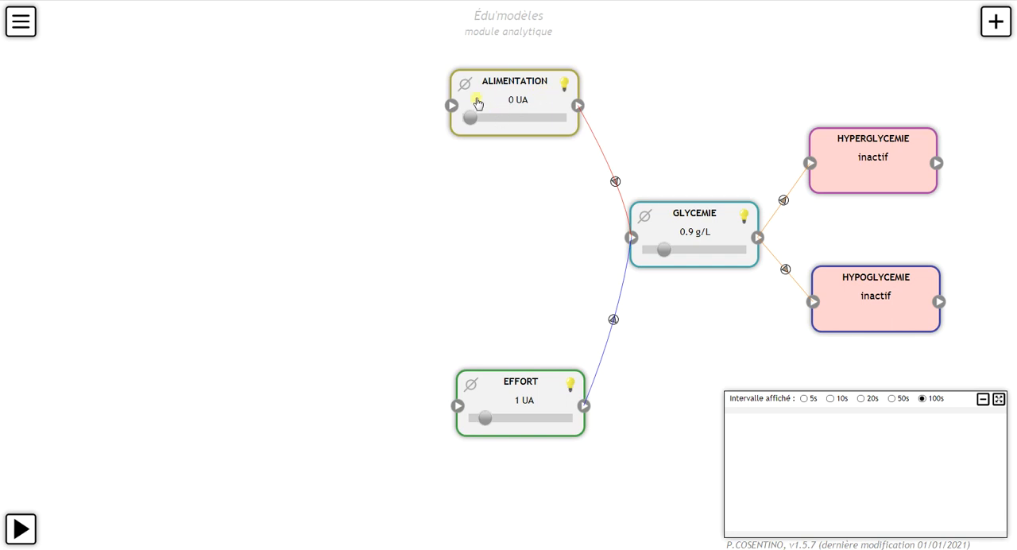
{"action": "left_click_drag", "start_coordinate": [469, 118], "coordinate": [442, 125]}
{"action": "left_click_drag", "start_coordinate": [483, 418], "coordinate": [449, 432]}
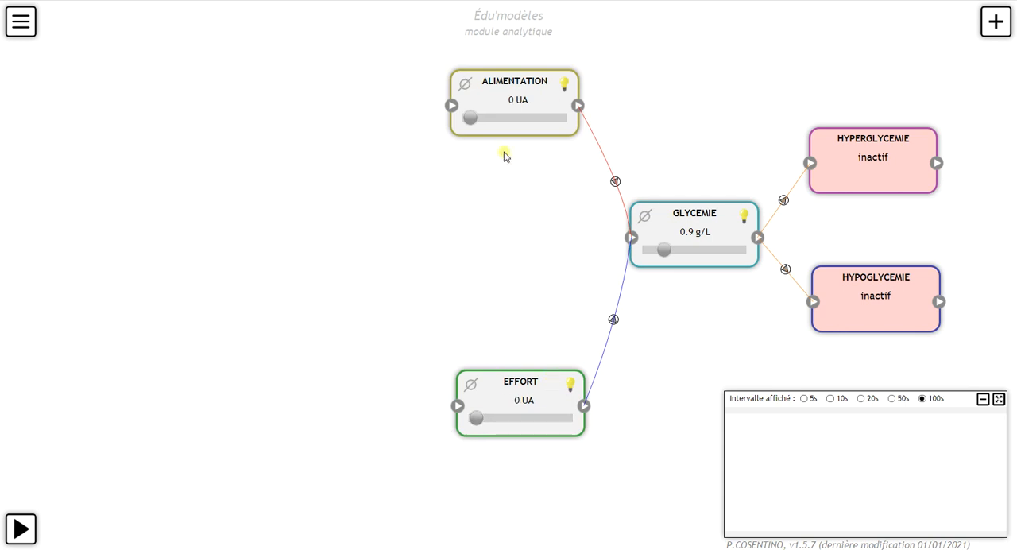
Step: Refine the ALIMENTATION and EFFORT box positions a little farther from GLYCEMIE, and review EFFORT's variable settings without changing them
{"action": "left_click_drag", "start_coordinate": [549, 93], "coordinate": [550, 87]}
{"action": "left_click_drag", "start_coordinate": [552, 390], "coordinate": [544, 402]}
{"action": "left_click_drag", "start_coordinate": [544, 100], "coordinate": [532, 103]}
{"action": "left_click_drag", "start_coordinate": [545, 409], "coordinate": [544, 396]}
{"action": "double_click", "coordinate": [544, 395]}
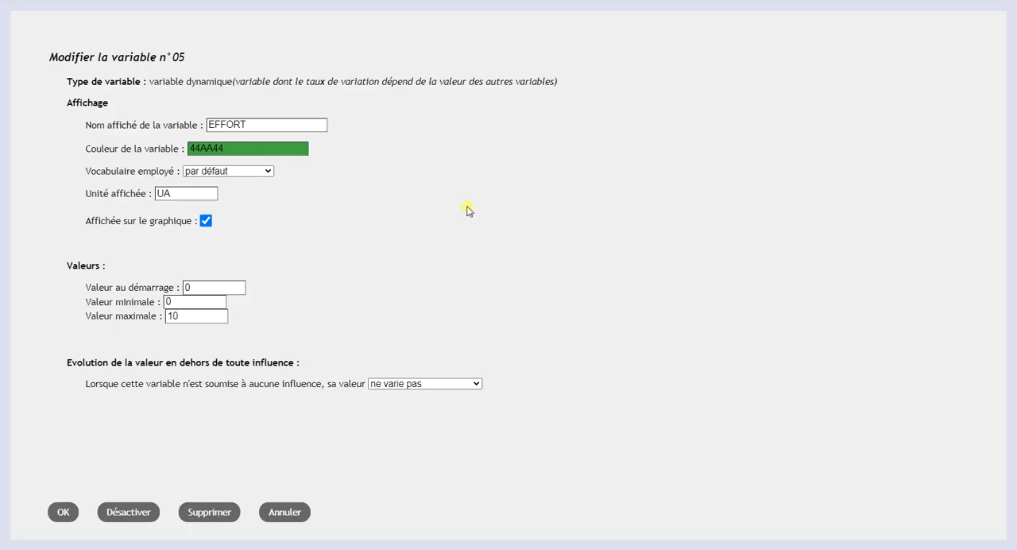
{"action": "left_click", "coordinate": [64, 513]}
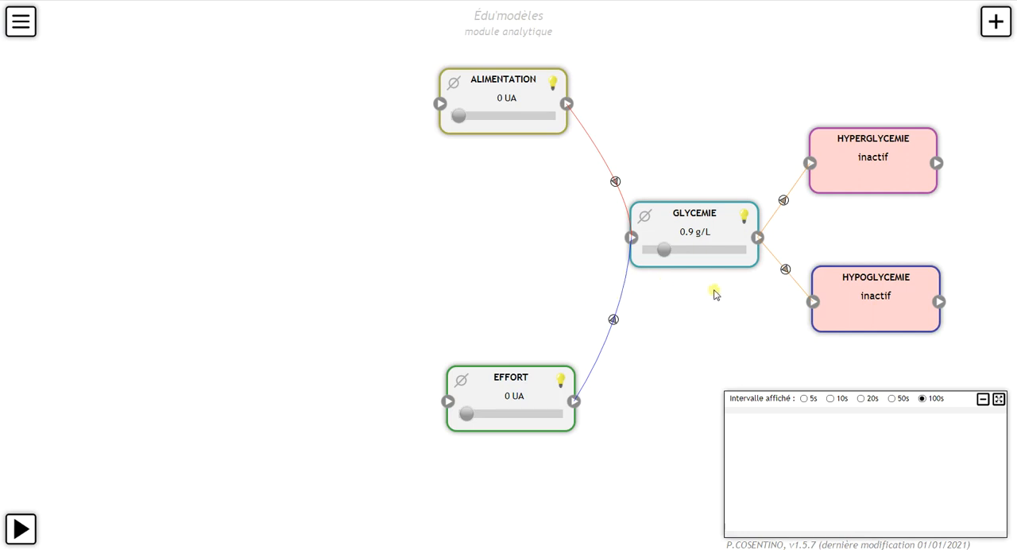
Step: Add a dynamic variable between ALIMENTATION and EFFORT, on the side away from GLYCEMIE, and name it Glycogenogenèse
{"action": "left_click", "coordinate": [995, 27]}
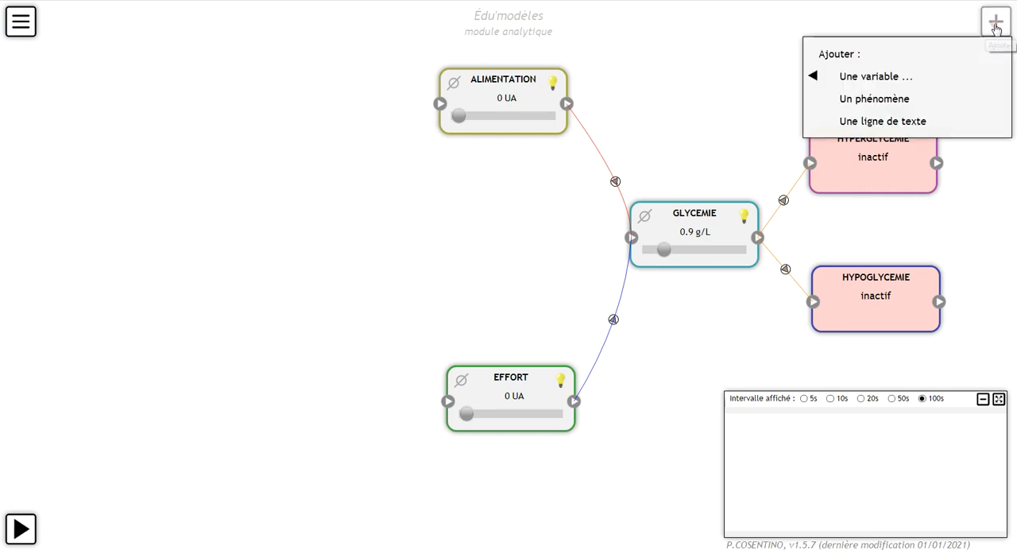
{"action": "mouse_move", "coordinate": [889, 89]}
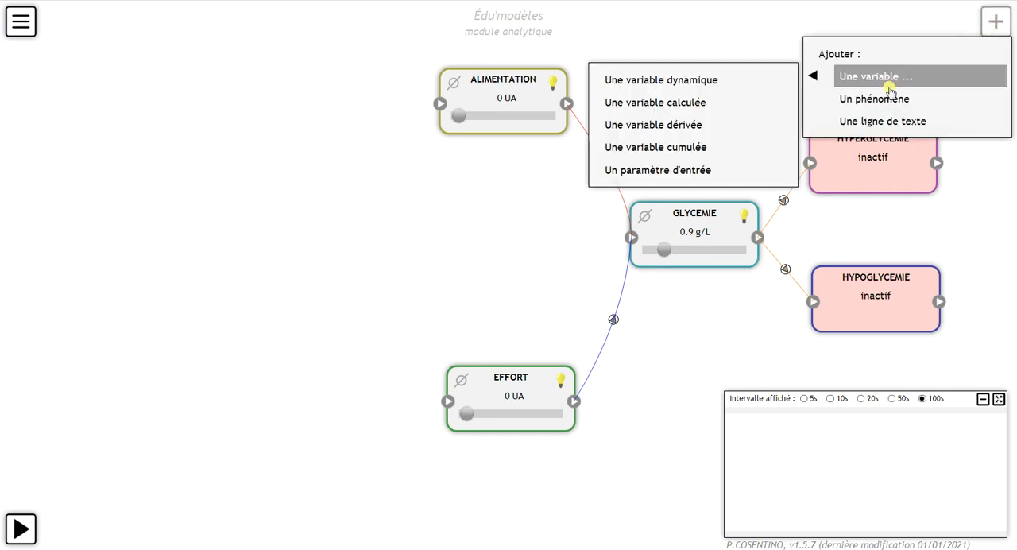
{"action": "left_click", "coordinate": [731, 82]}
{"action": "left_click_drag", "start_coordinate": [962, 39], "coordinate": [452, 201]}
{"action": "left_click", "coordinate": [453, 201]}
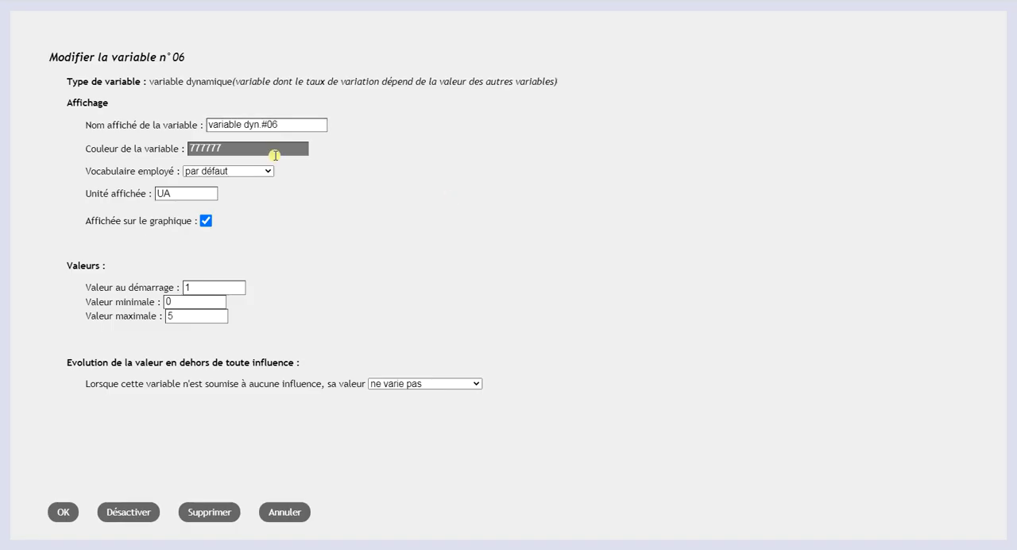
{"action": "left_click_drag", "start_coordinate": [287, 127], "coordinate": [136, 148]}
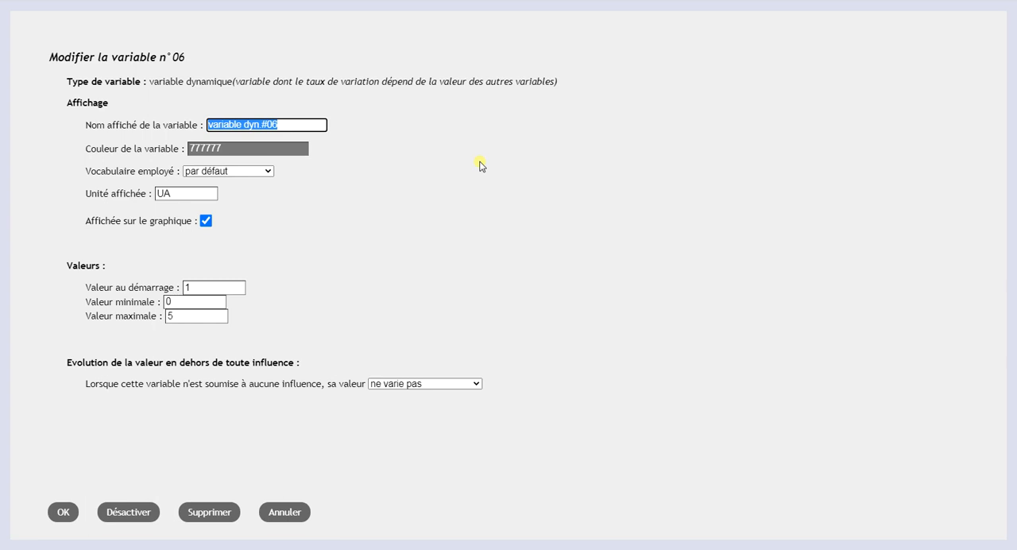
{"action": "type", "text": "Glycogenogenèse"}
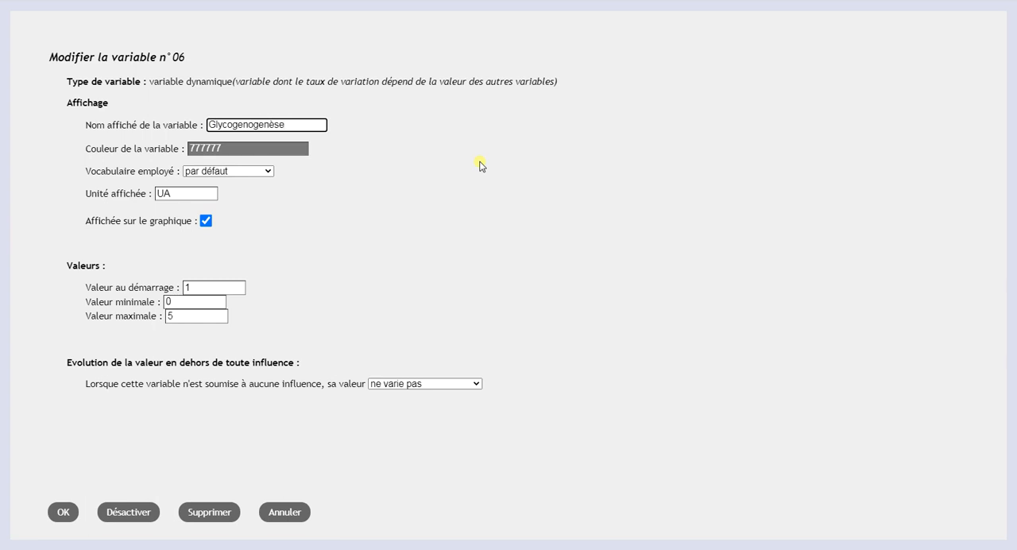
Step: Set Glycogenogenèse's starting value to 0 and maximum to 1, keeping the unit UA
{"action": "left_click_drag", "start_coordinate": [205, 287], "coordinate": [137, 290]}
{"action": "type", "text": "0"}
{"action": "left_click_drag", "start_coordinate": [185, 325], "coordinate": [164, 312]}
{"action": "type", "text": "1"}
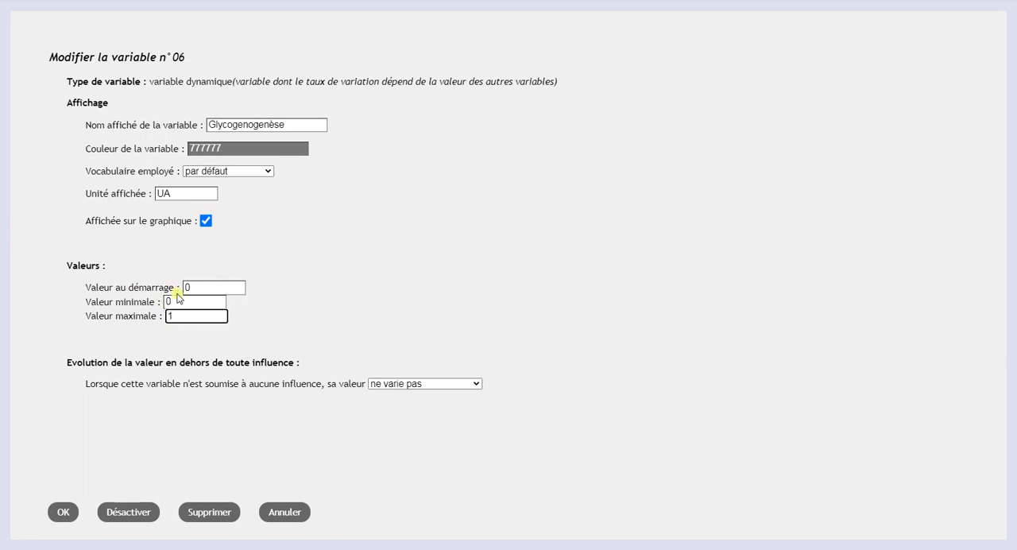
{"action": "left_click_drag", "start_coordinate": [210, 198], "coordinate": [84, 204]}
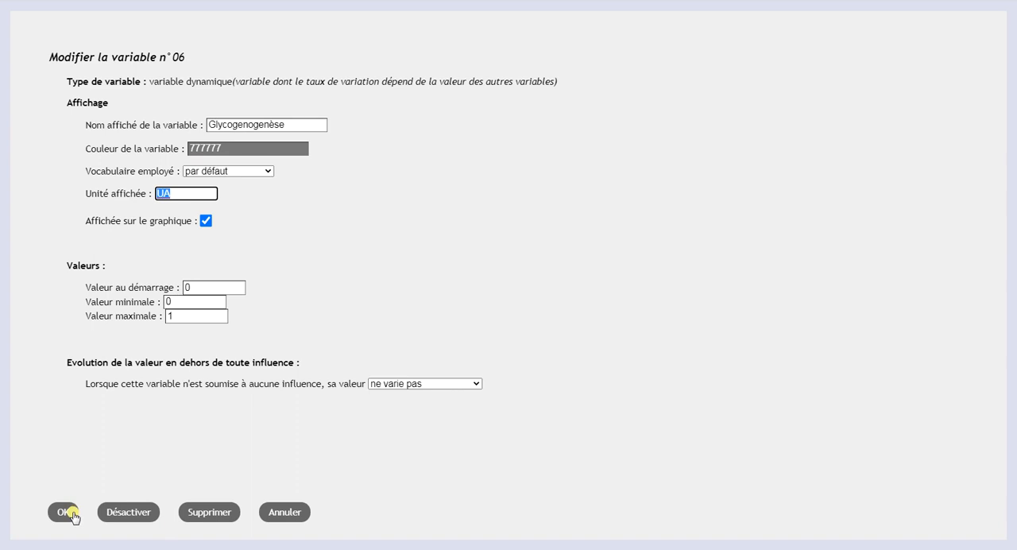
Step: Make Glycogenogenèse's uninfluenced value increase and/or decrease, with a spontaneous drop of 20 % per second, and save the variable
{"action": "left_click", "coordinate": [445, 384]}
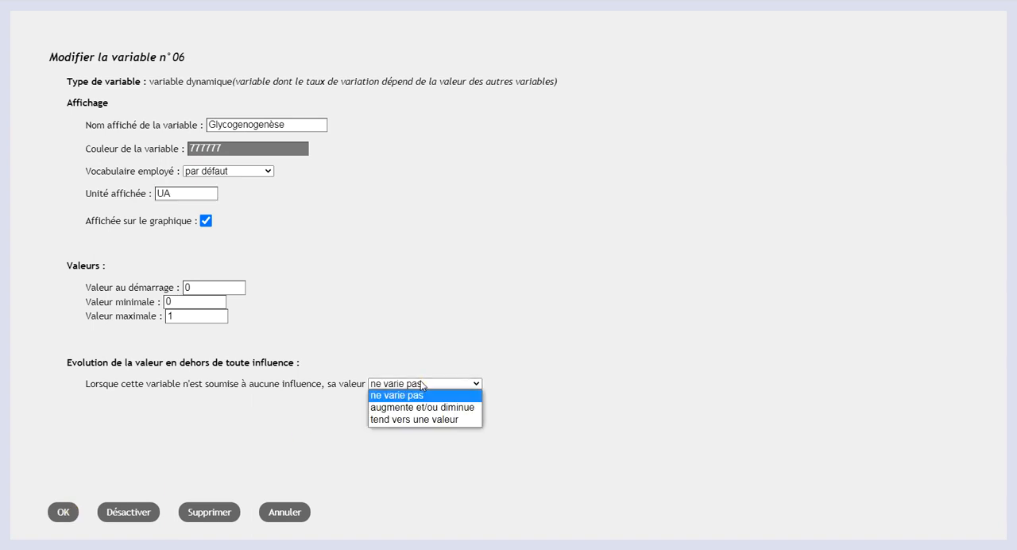
{"action": "left_click", "coordinate": [464, 407]}
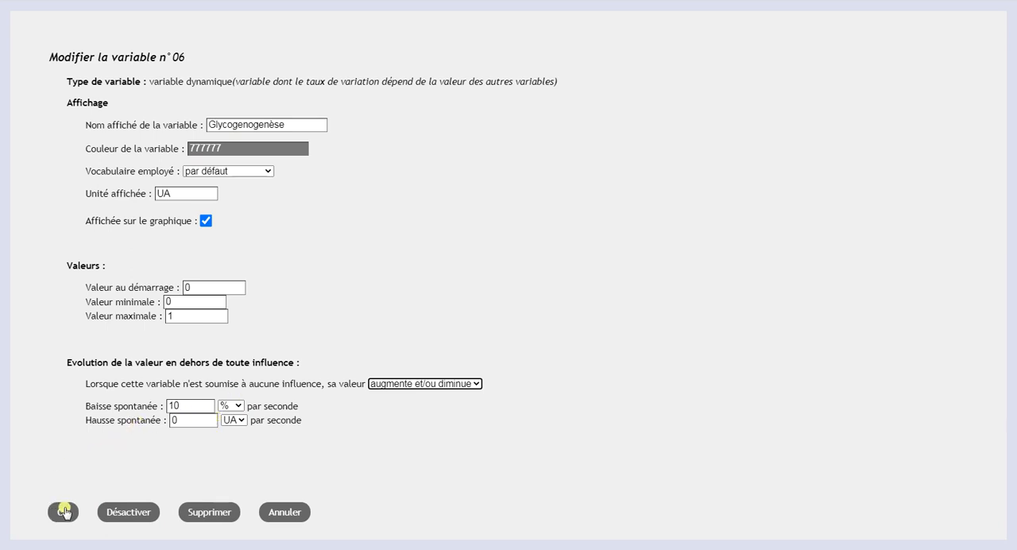
{"action": "left_click_drag", "start_coordinate": [174, 405], "coordinate": [158, 409]}
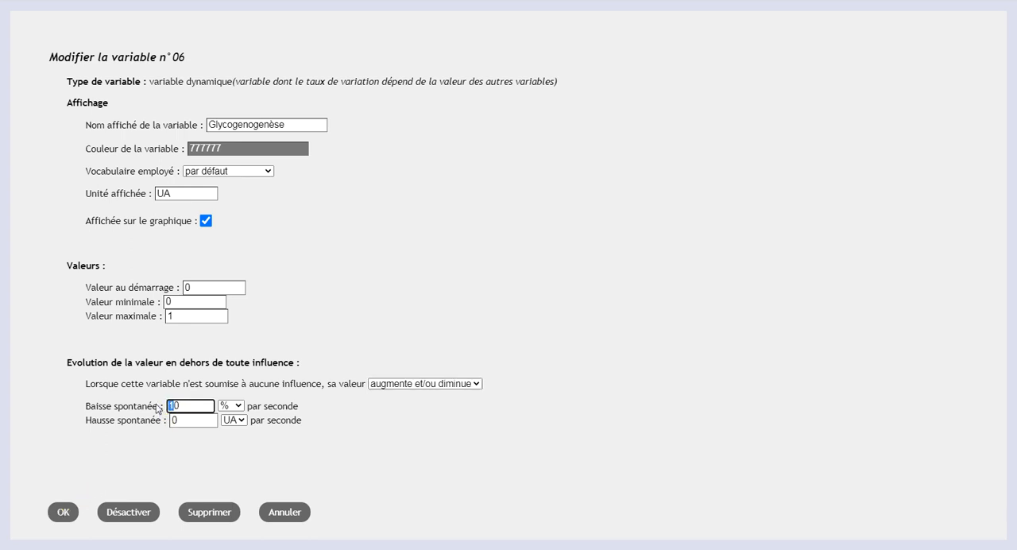
{"action": "left_click", "coordinate": [65, 516]}
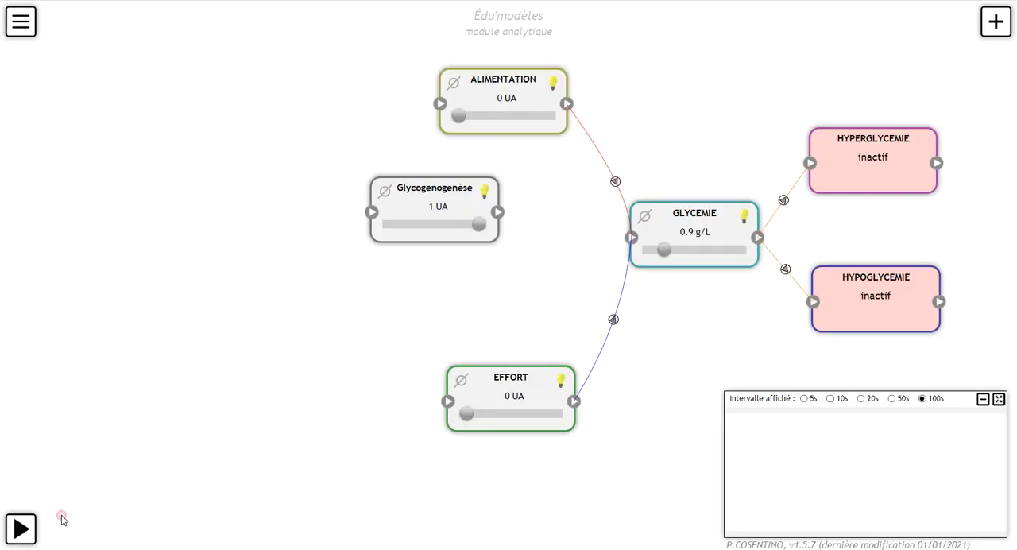
Step: Bring Glycogenogenèse's current value to 0 UA and link it to GLYCEMIE with a decreasing influence of slope 0.01 and threshold 0
{"action": "left_click_drag", "start_coordinate": [475, 223], "coordinate": [347, 241]}
{"action": "mouse_move", "coordinate": [435, 204]}
{"action": "left_mouse_down"}
{"action": "mouse_move", "coordinate": [455, 201]}
{"action": "mouse_move", "coordinate": [446, 206]}
{"action": "left_mouse_up"}
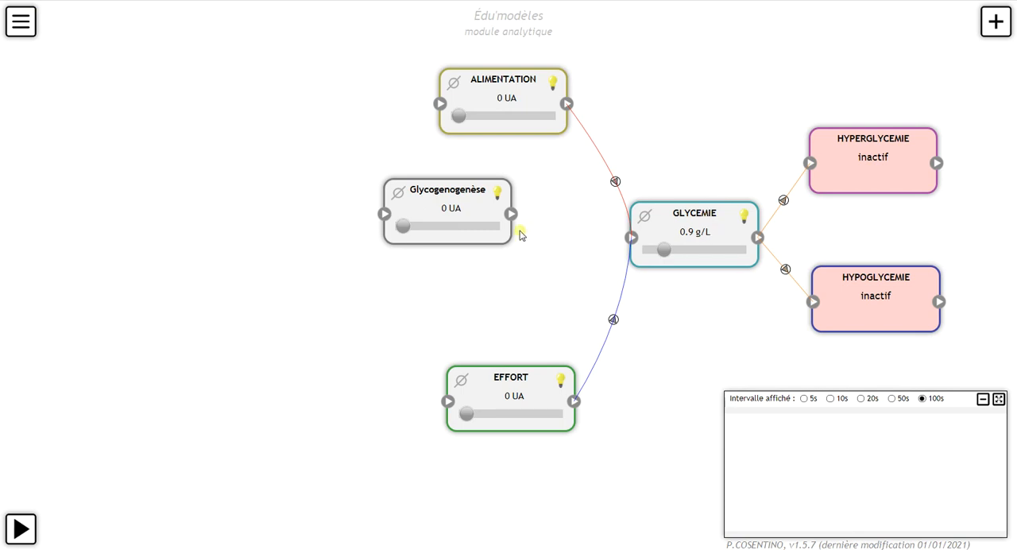
{"action": "left_click_drag", "start_coordinate": [510, 215], "coordinate": [633, 240]}
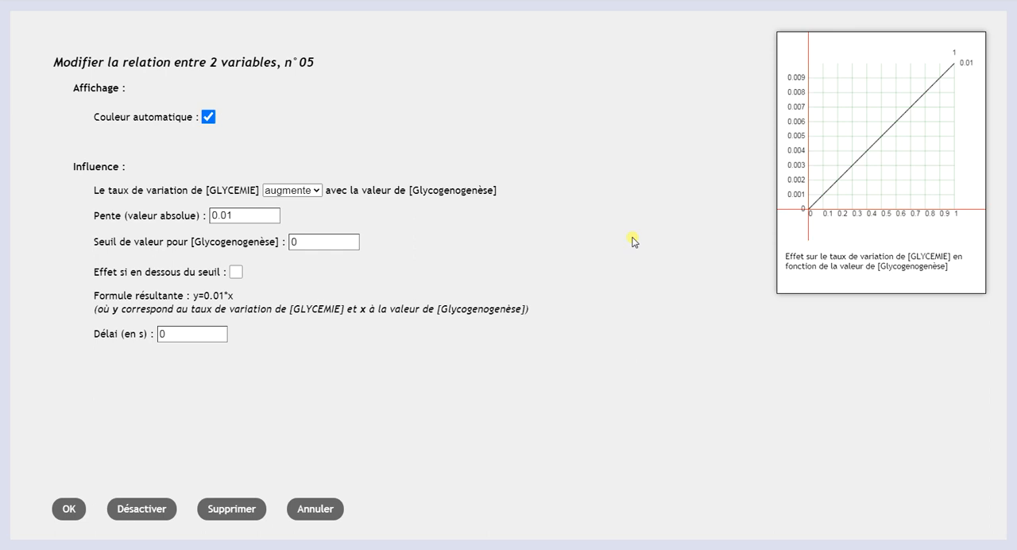
{"action": "left_click", "coordinate": [304, 192]}
{"action": "left_click", "coordinate": [302, 218]}
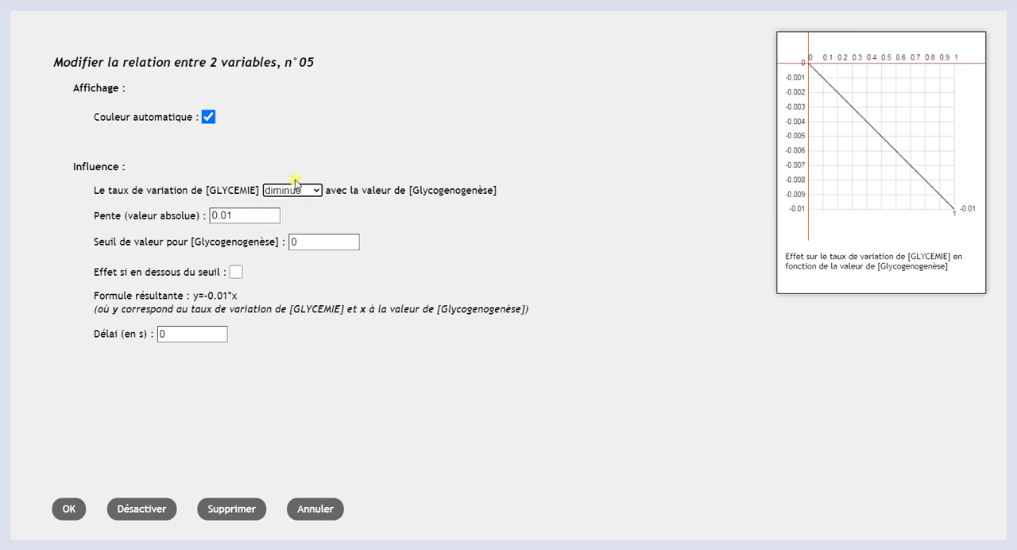
{"action": "left_click", "coordinate": [63, 510]}
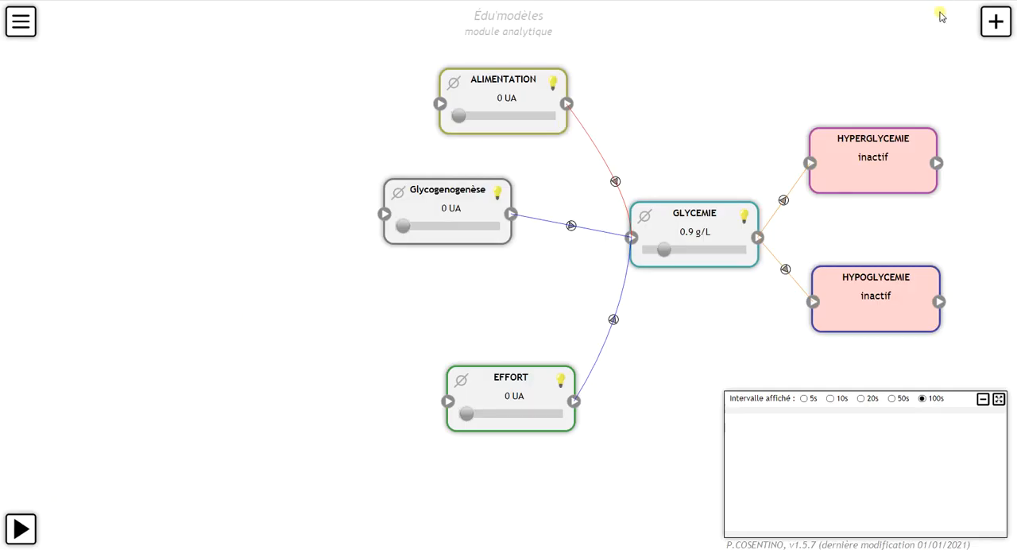
Step: Add another dynamic variable between Glycogenogenèse and EFFORT and name it Glycogenolyse
{"action": "left_click", "coordinate": [993, 22]}
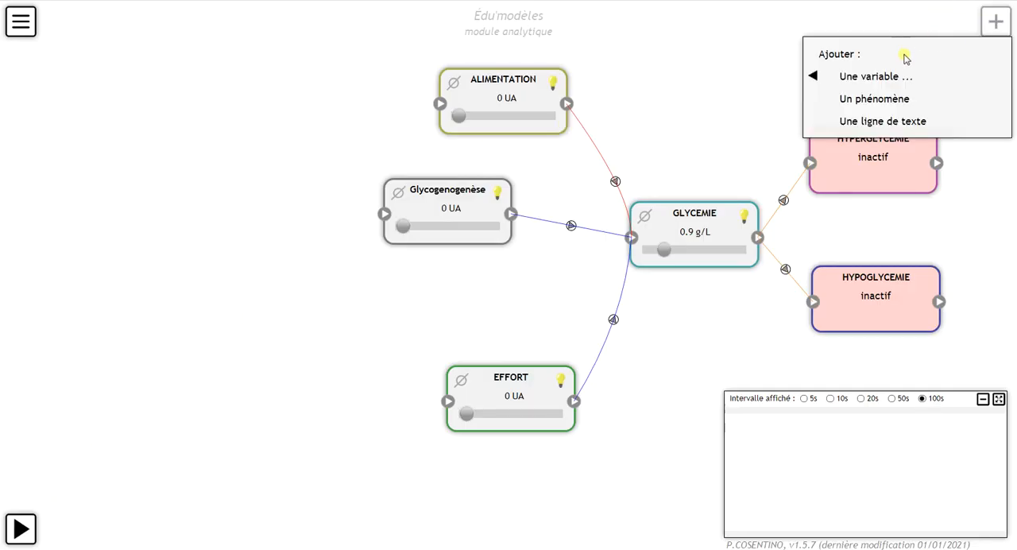
{"action": "mouse_move", "coordinate": [904, 77]}
{"action": "left_click", "coordinate": [769, 85]}
{"action": "left_click_drag", "start_coordinate": [917, 32], "coordinate": [447, 291]}
{"action": "double_click", "coordinate": [446, 291]}
{"action": "left_click_drag", "start_coordinate": [324, 125], "coordinate": [136, 125]}
{"action": "type", "text": "Glycogenolyse"}
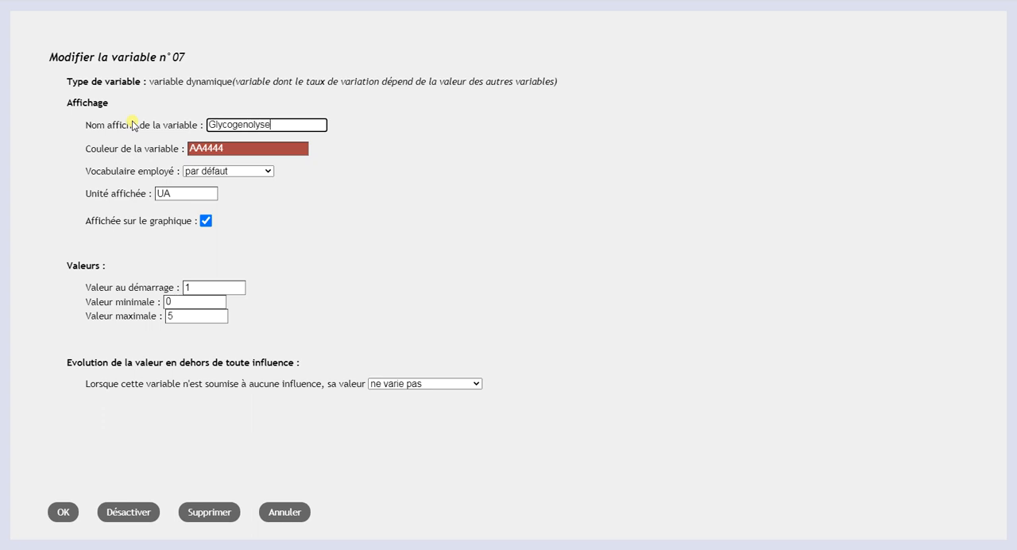
Step: Set Glycogenolyse's starting value to 0 and maximum to 1, keep its value non-varying, and save it
{"action": "double_click", "coordinate": [213, 290]}
{"action": "type", "text": "0"}
{"action": "left_click", "coordinate": [168, 315]}
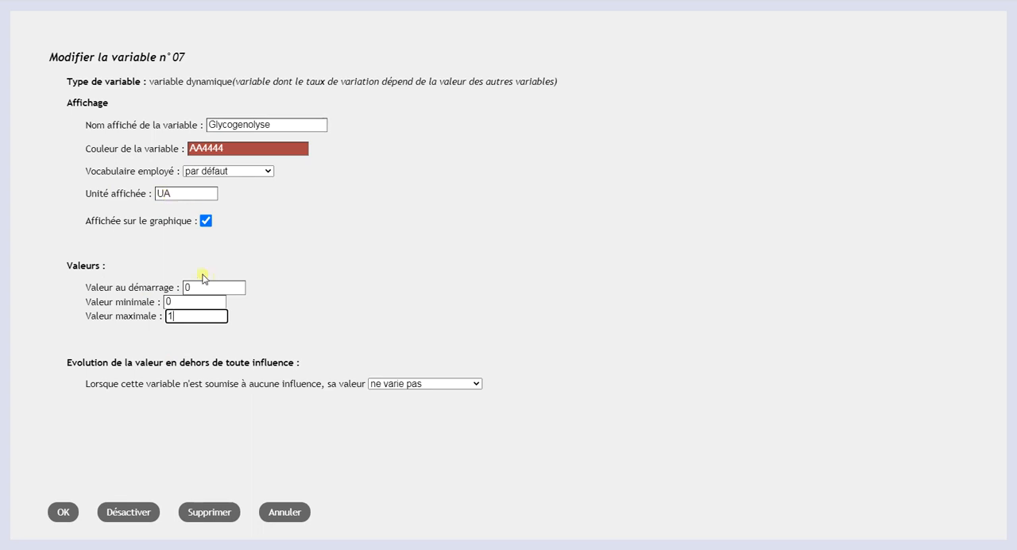
{"action": "left_click_drag", "start_coordinate": [286, 122], "coordinate": [193, 124]}
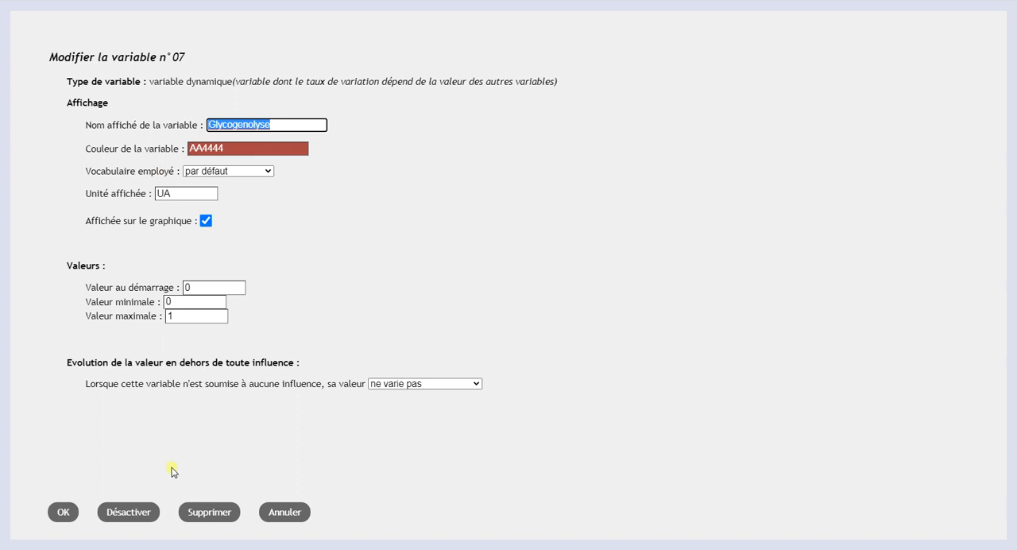
{"action": "left_click", "coordinate": [63, 514]}
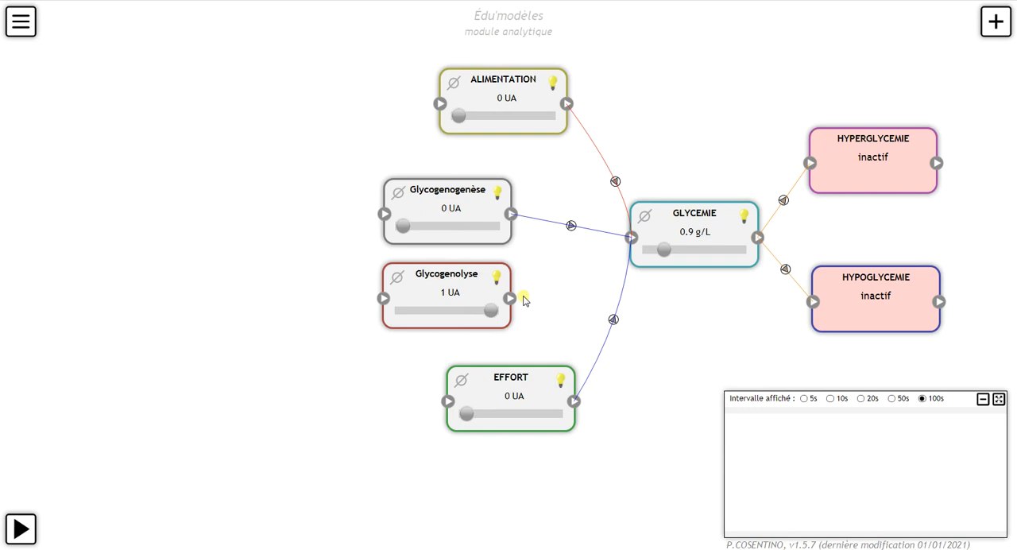
Step: Link Glycogenolyse to GLYCEMIE with an increasing influence of slope 0.01 and threshold 0, and bring its current value to 0 UA
{"action": "left_click_drag", "start_coordinate": [509, 298], "coordinate": [632, 238]}
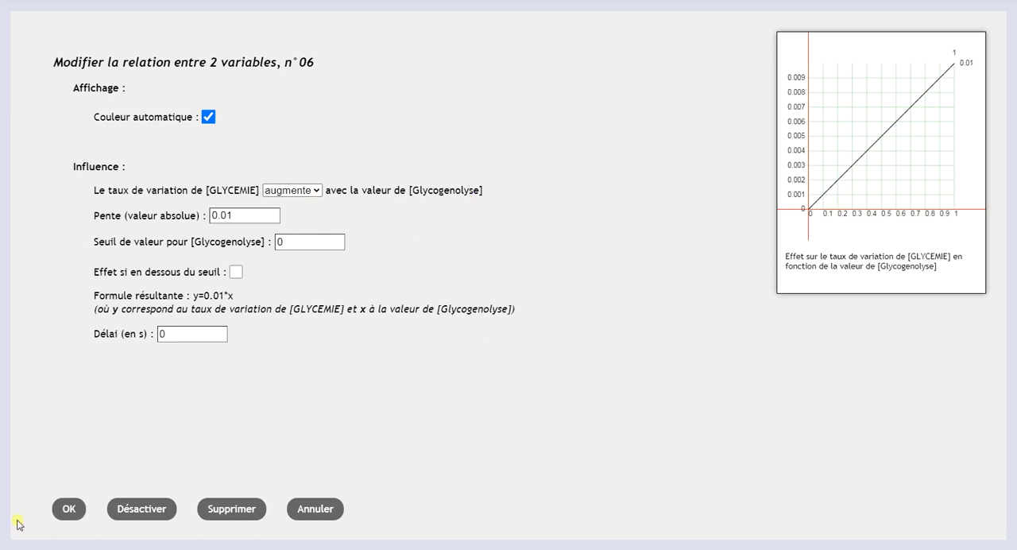
{"action": "left_click", "coordinate": [74, 514]}
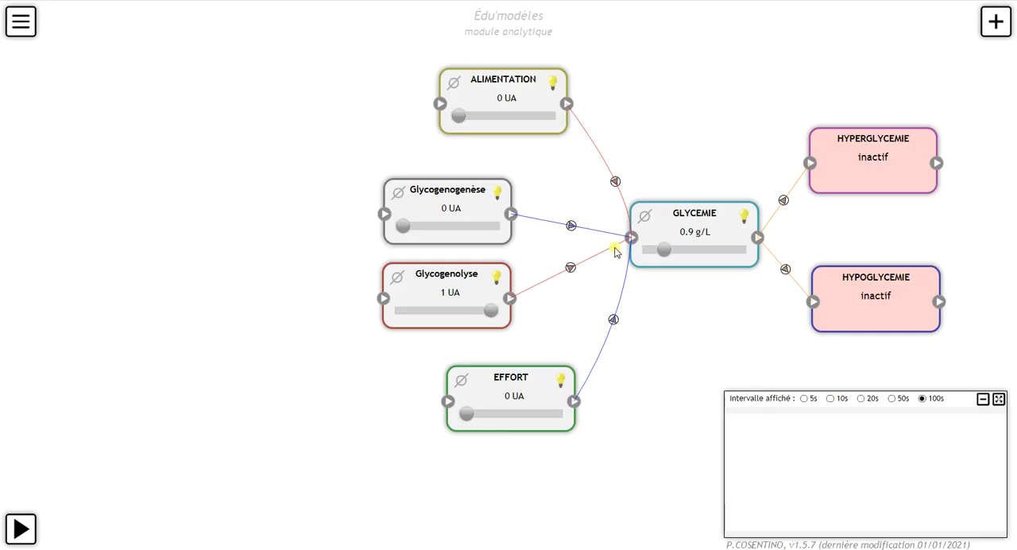
{"action": "left_click_drag", "start_coordinate": [490, 316], "coordinate": [343, 331]}
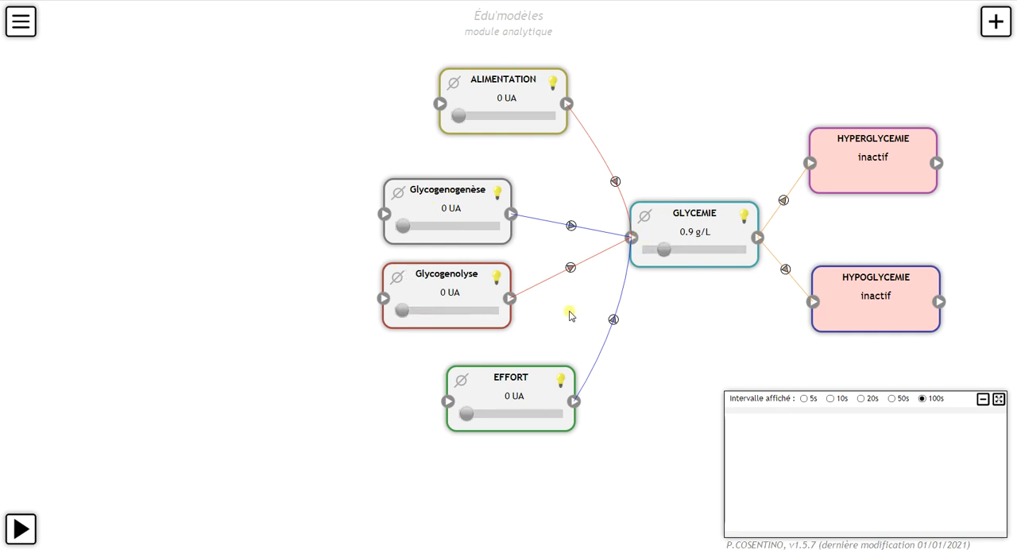
Step: Add a text line reading FOIE and place it just above the Glycogenogenèse variable
{"action": "left_click", "coordinate": [994, 21]}
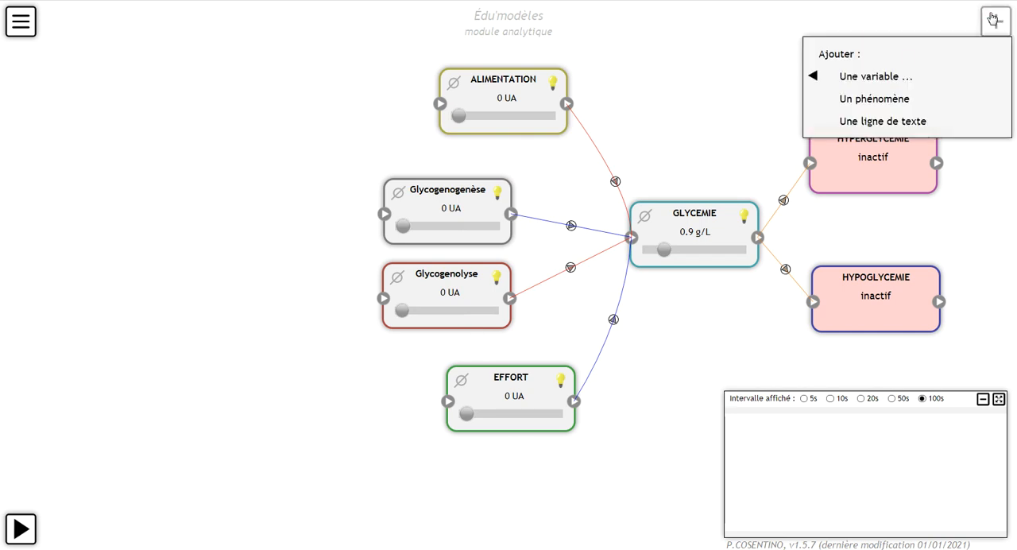
{"action": "left_click", "coordinate": [891, 123]}
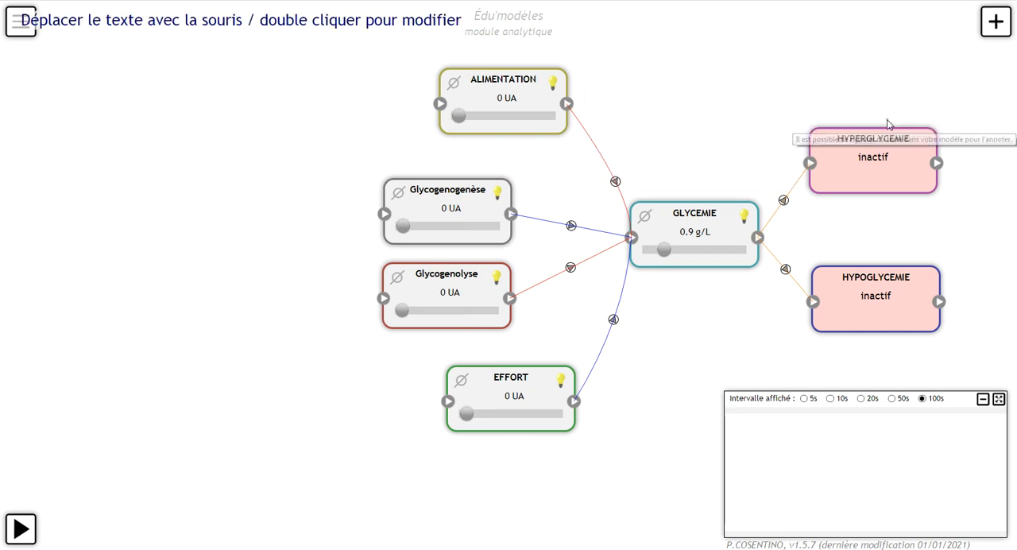
{"action": "left_click_drag", "start_coordinate": [117, 32], "coordinate": [135, 65]}
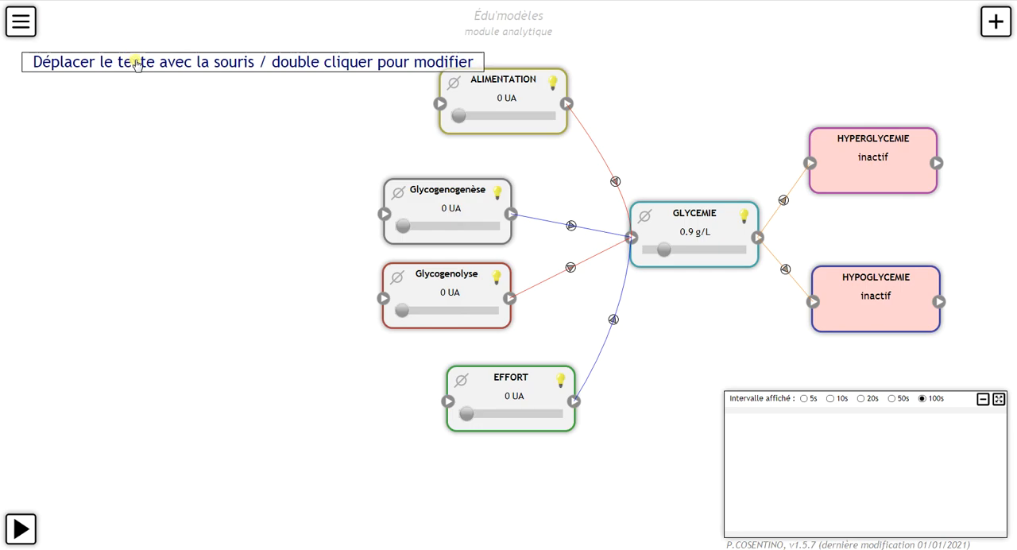
{"action": "double_click", "coordinate": [135, 65]}
{"action": "left_click_drag", "start_coordinate": [442, 80], "coordinate": [2, 93]}
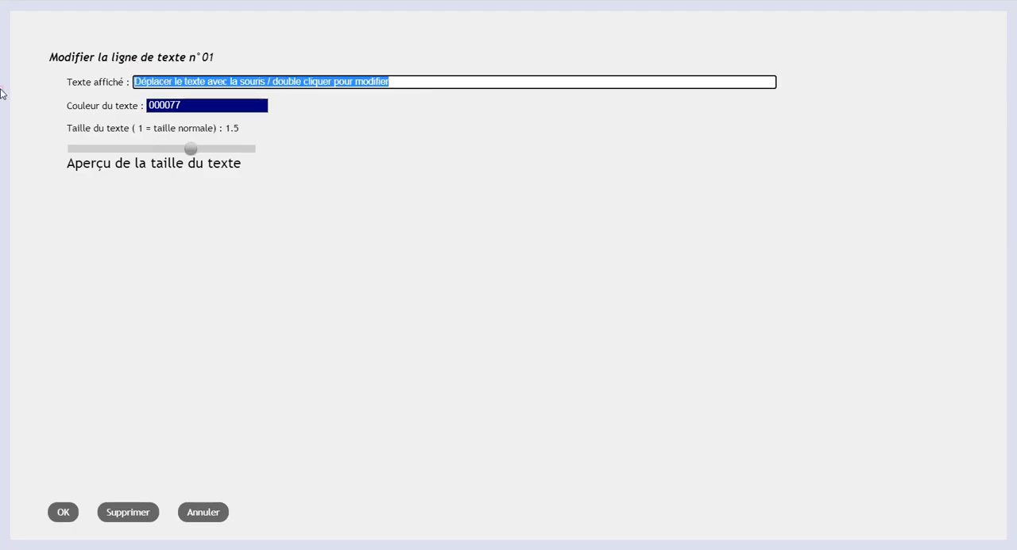
{"action": "type", "text": "GO"}
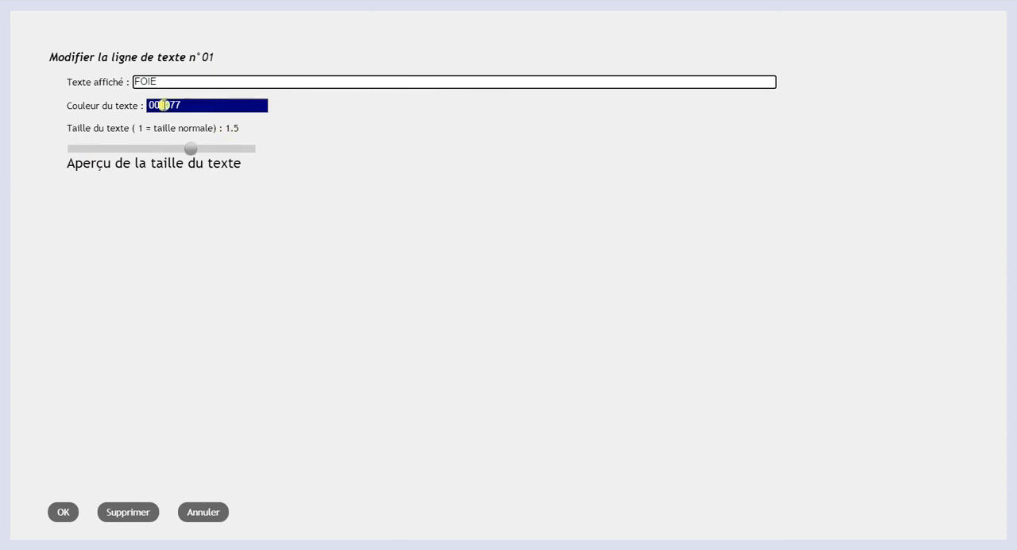
{"action": "left_click", "coordinate": [67, 512]}
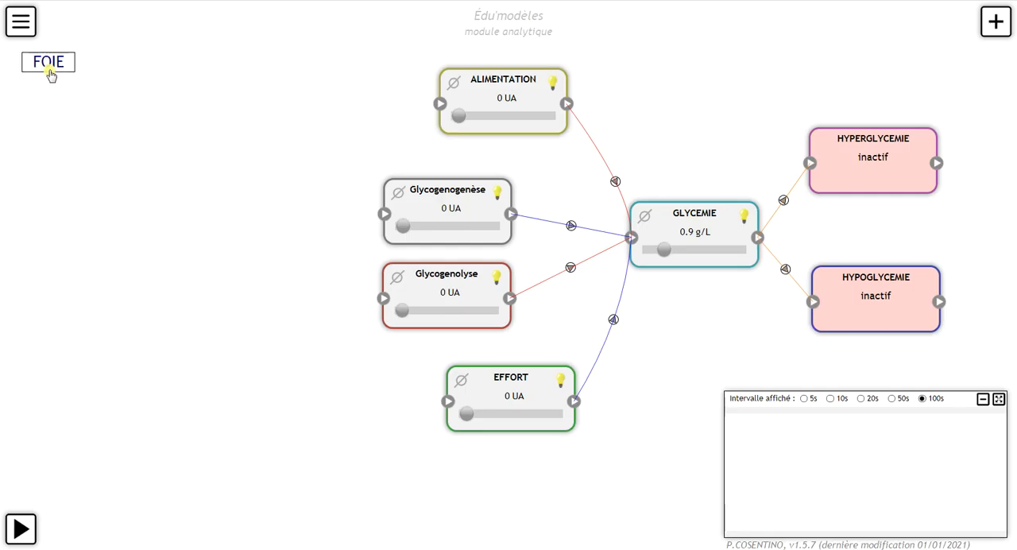
{"action": "left_click_drag", "start_coordinate": [53, 71], "coordinate": [447, 167]}
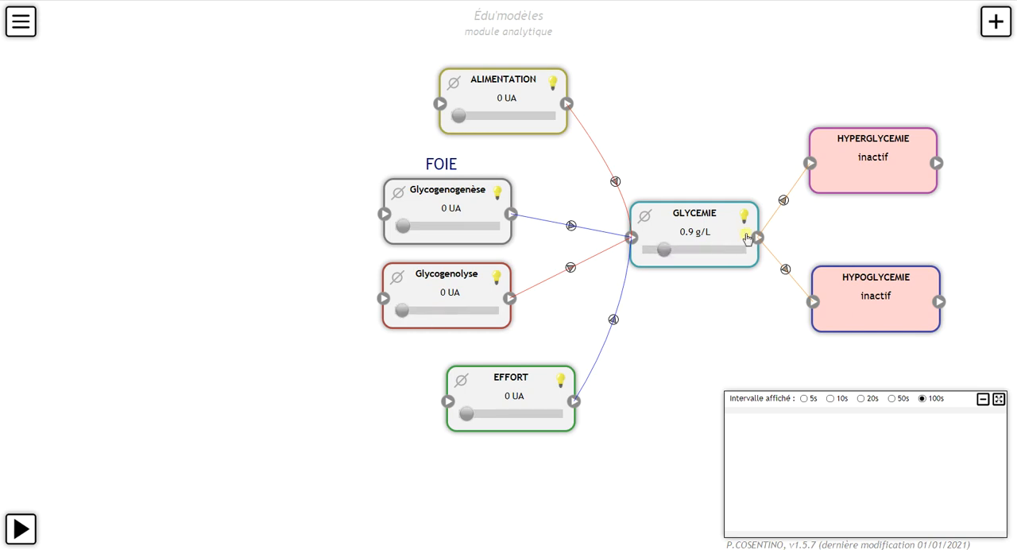
Step: Add a second text line reading PANCREAS and place it to the left of the FOIE label
{"action": "left_click", "coordinate": [993, 36]}
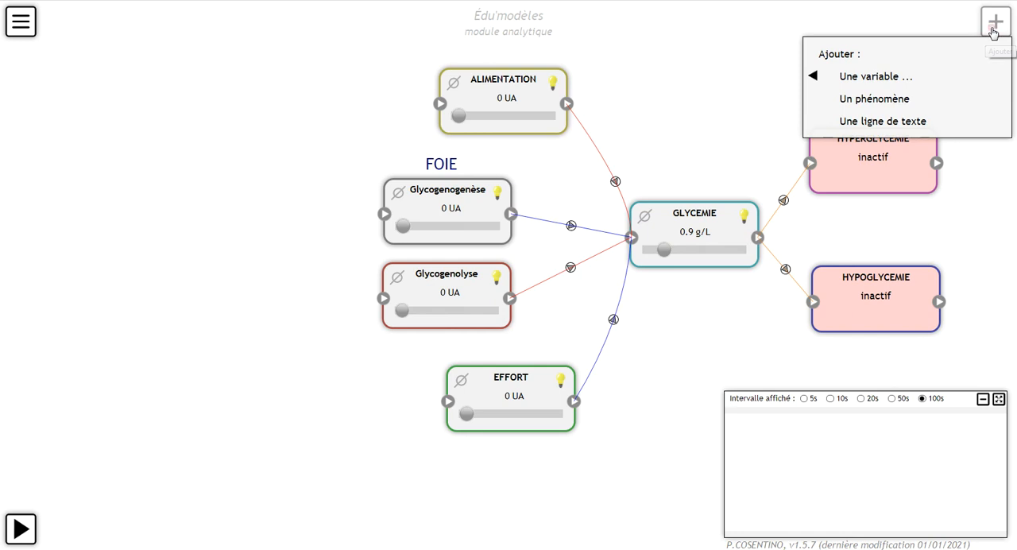
{"action": "left_click", "coordinate": [901, 119]}
{"action": "double_click", "coordinate": [332, 19]}
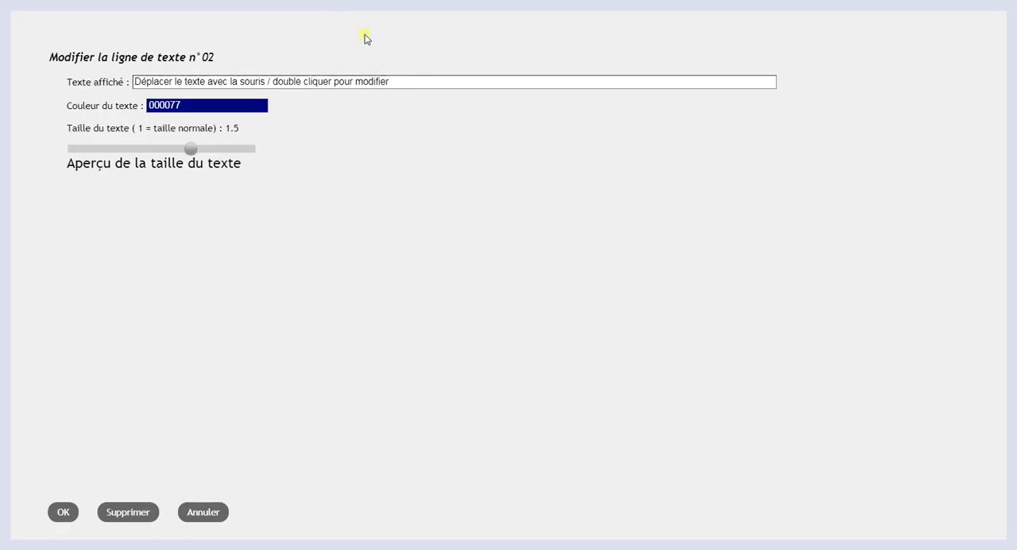
{"action": "left_click_drag", "start_coordinate": [406, 77], "coordinate": [0, 97]}
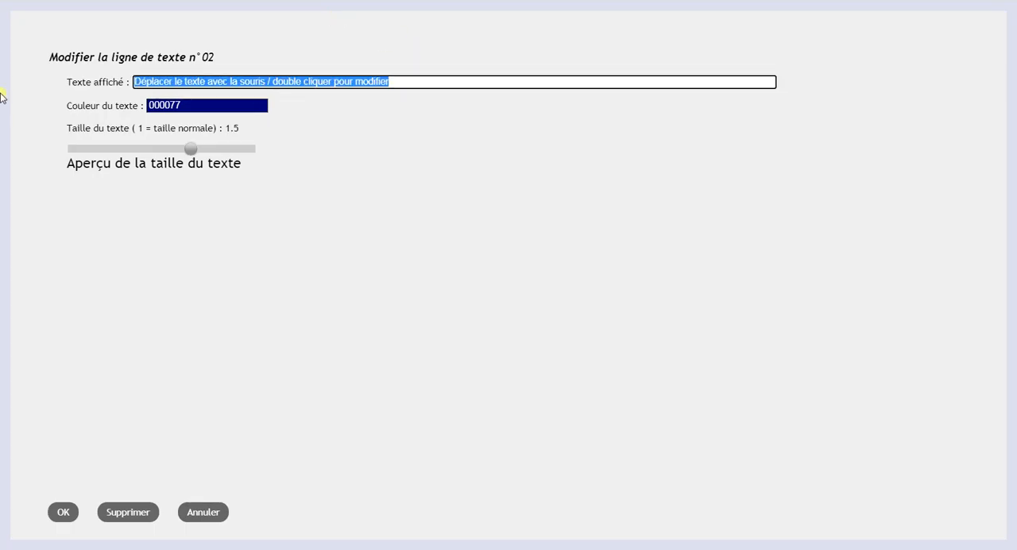
{"action": "type", "text": "PANCREAS"}
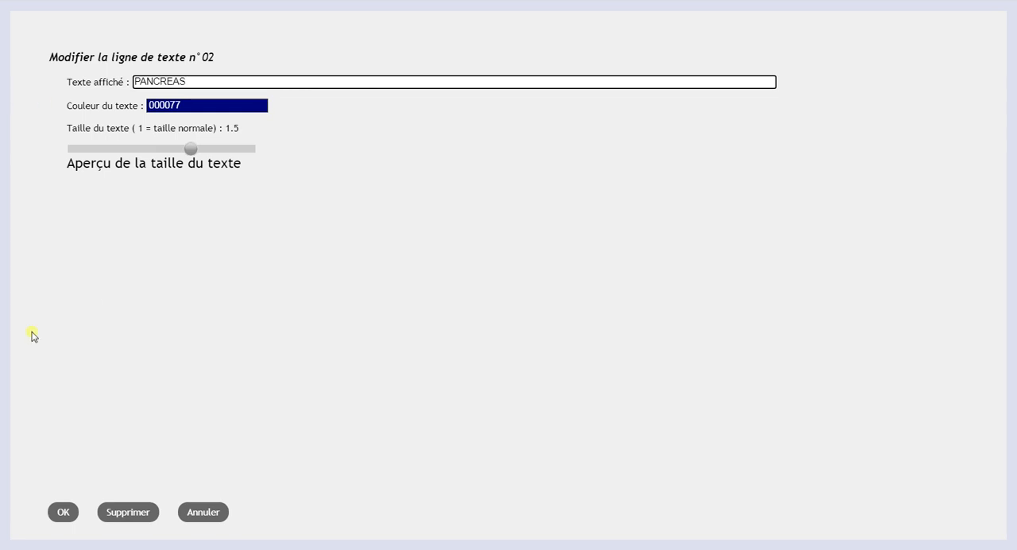
{"action": "left_click", "coordinate": [62, 513]}
{"action": "left_click_drag", "start_coordinate": [68, 11], "coordinate": [230, 158]}
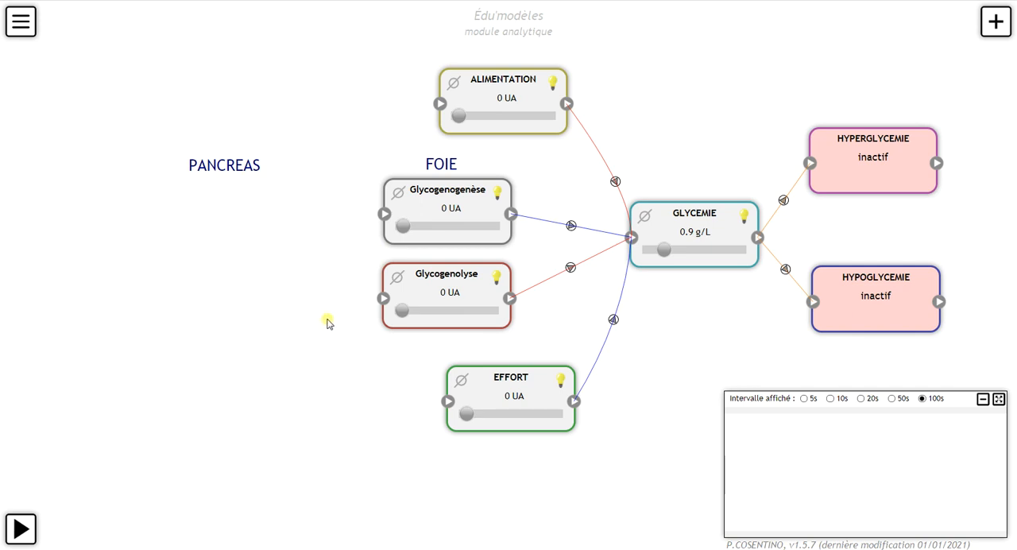
Step: Add a phenomenon named Cellule Beta at the model's far left, level with Glycogenogenèse, and shift the PANCREAS label slightly up and right
{"action": "left_click", "coordinate": [993, 33]}
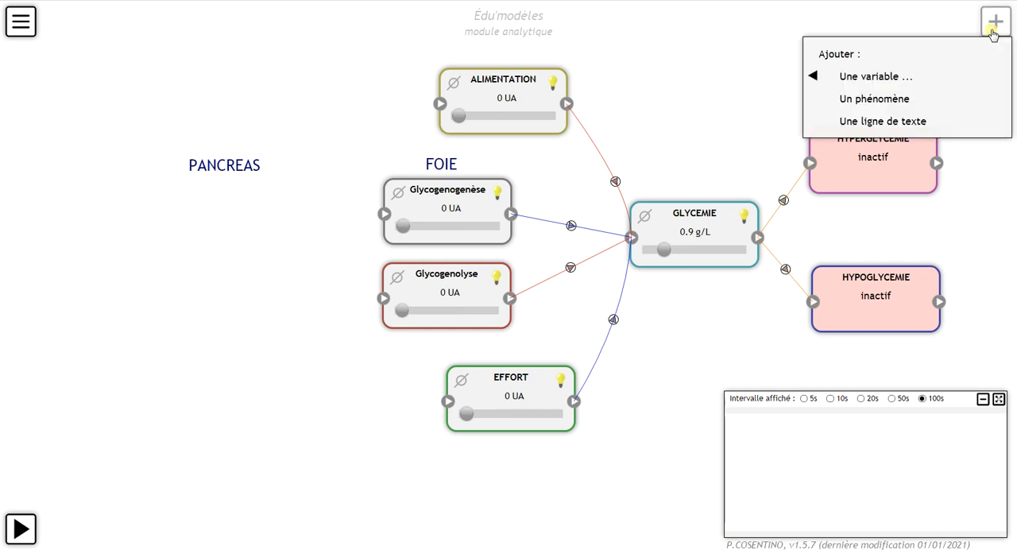
{"action": "left_click", "coordinate": [896, 100]}
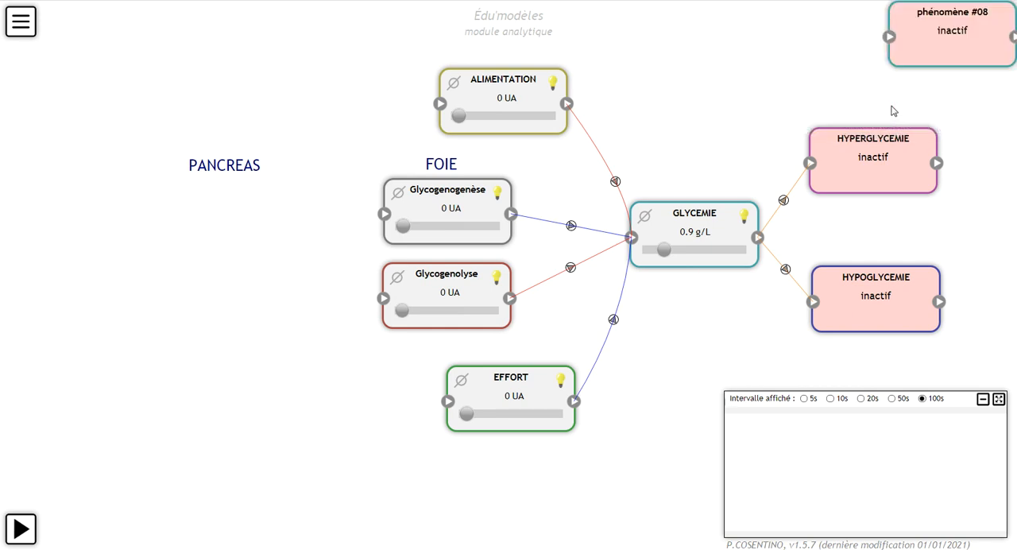
{"action": "left_click_drag", "start_coordinate": [944, 47], "coordinate": [69, 222]}
{"action": "left_click_drag", "start_coordinate": [215, 168], "coordinate": [244, 148]}
{"action": "double_click", "coordinate": [60, 205]}
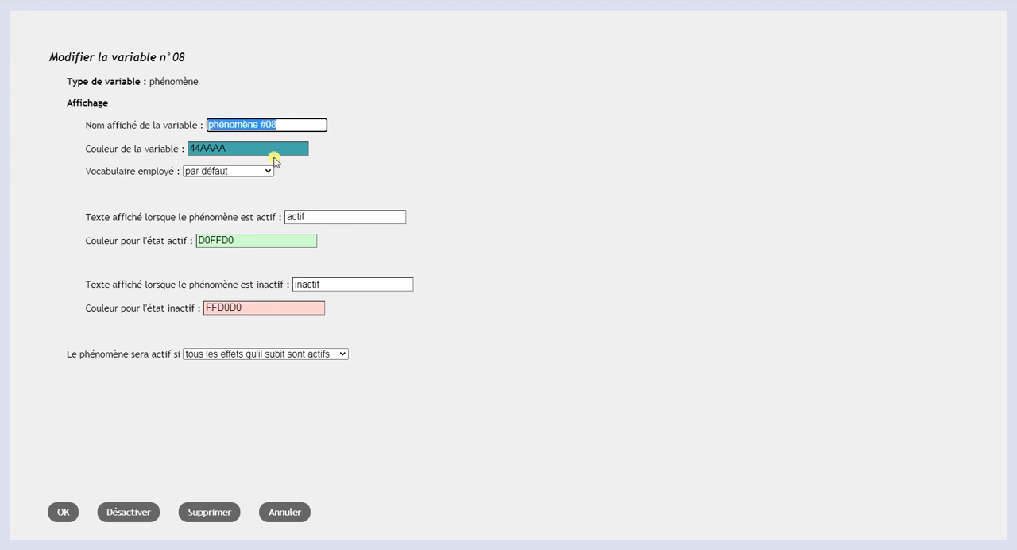
{"action": "type", "text": "Cellule Beta"}
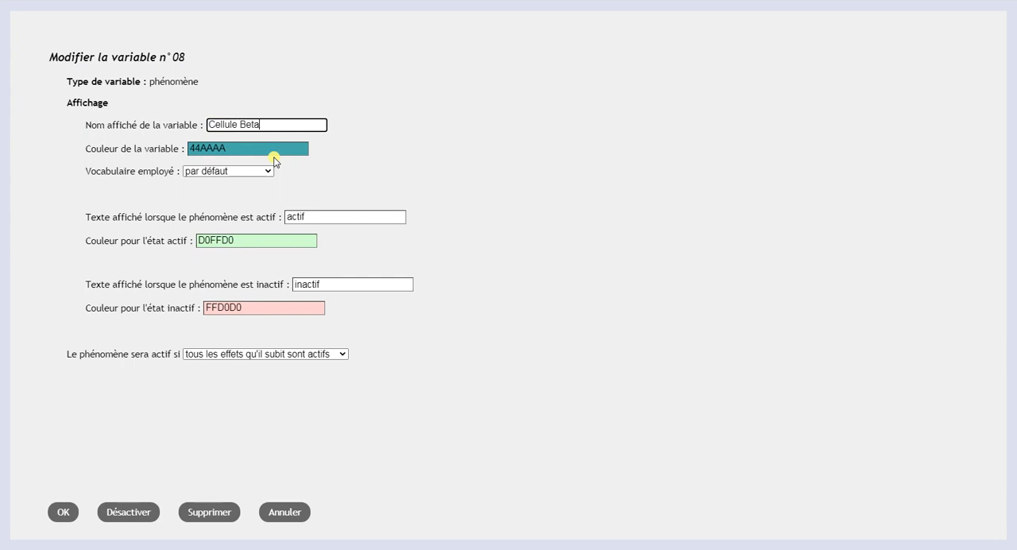
{"action": "left_click", "coordinate": [67, 512]}
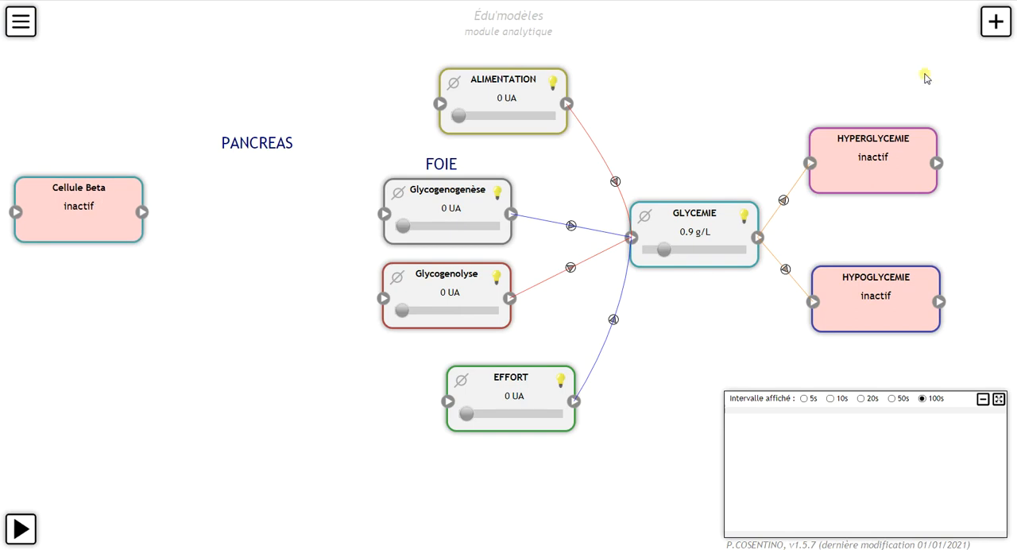
Step: Add another phenomenon directly below Cellule Beta and name it Cellule alpha
{"action": "left_click", "coordinate": [993, 31]}
{"action": "left_click", "coordinate": [893, 94]}
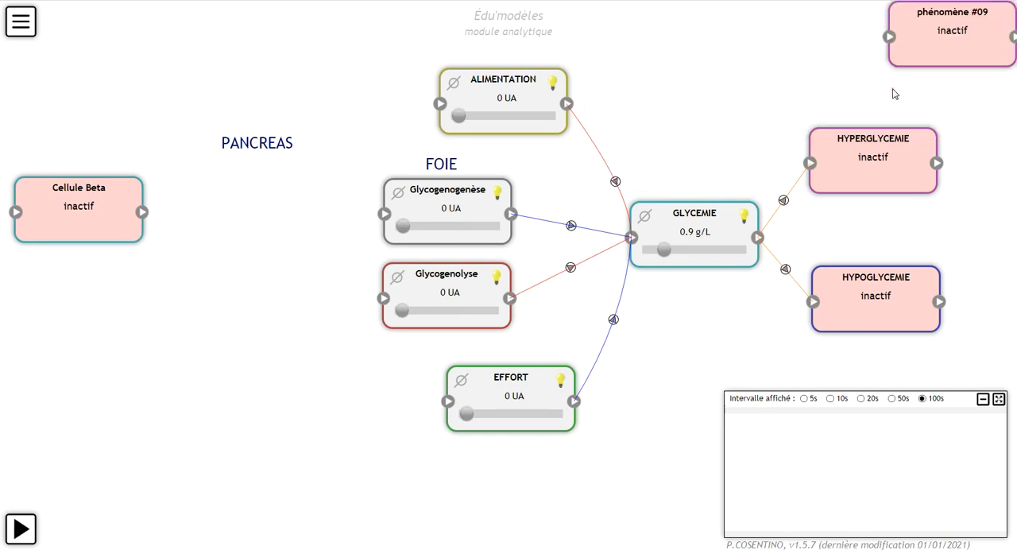
{"action": "left_click_drag", "start_coordinate": [940, 45], "coordinate": [60, 309]}
{"action": "double_click", "coordinate": [60, 306]}
{"action": "triple_click", "coordinate": [255, 123]}
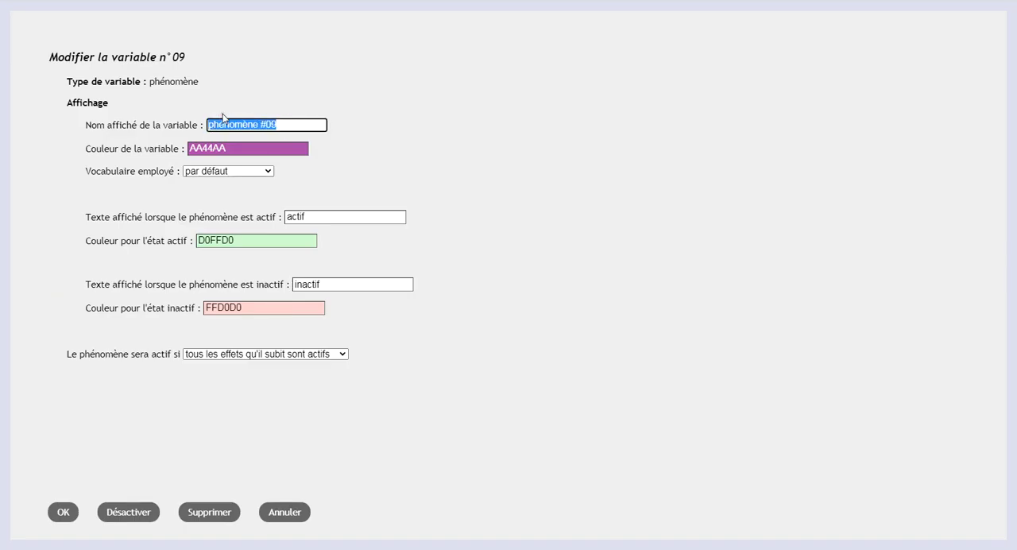
{"action": "type", "text": "Cellule alpha"}
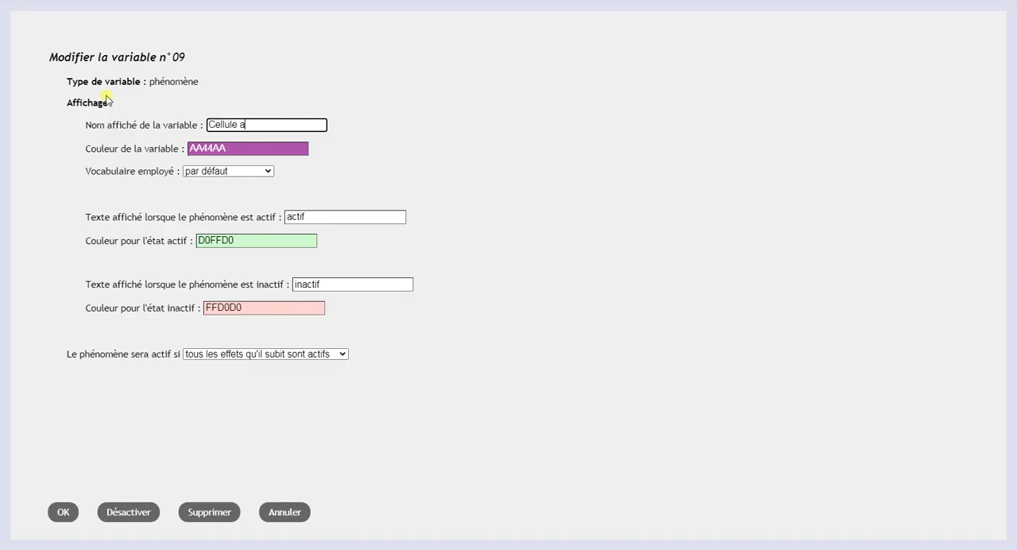
{"action": "left_click", "coordinate": [64, 512]}
{"action": "left_click", "coordinate": [127, 286]}
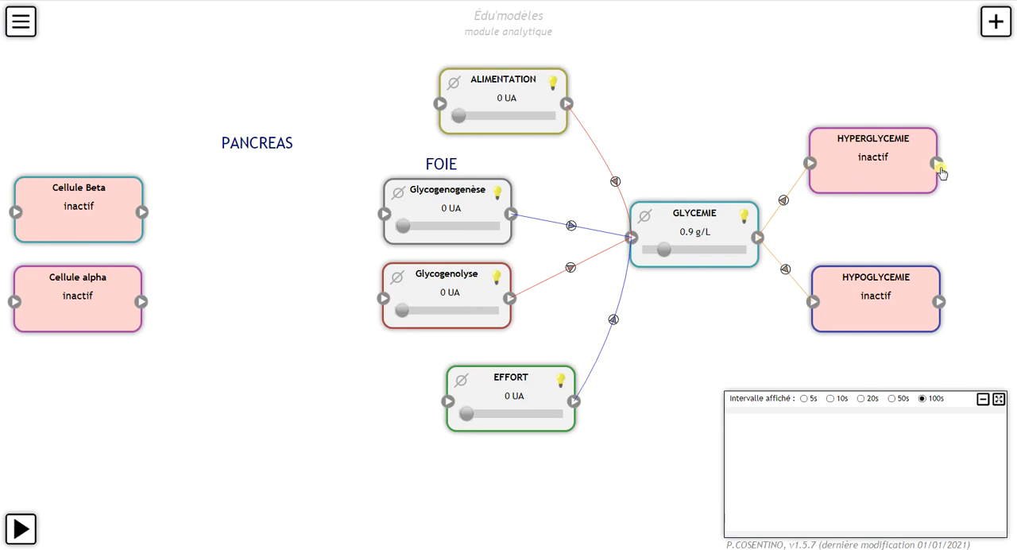
Step: Link HYPERGLYCEMIE to Cellule Beta with an effect triggered when the source is actif, delay 0 s, routing the curve above ALIMENTATION
{"action": "left_click_drag", "start_coordinate": [936, 164], "coordinate": [15, 213]}
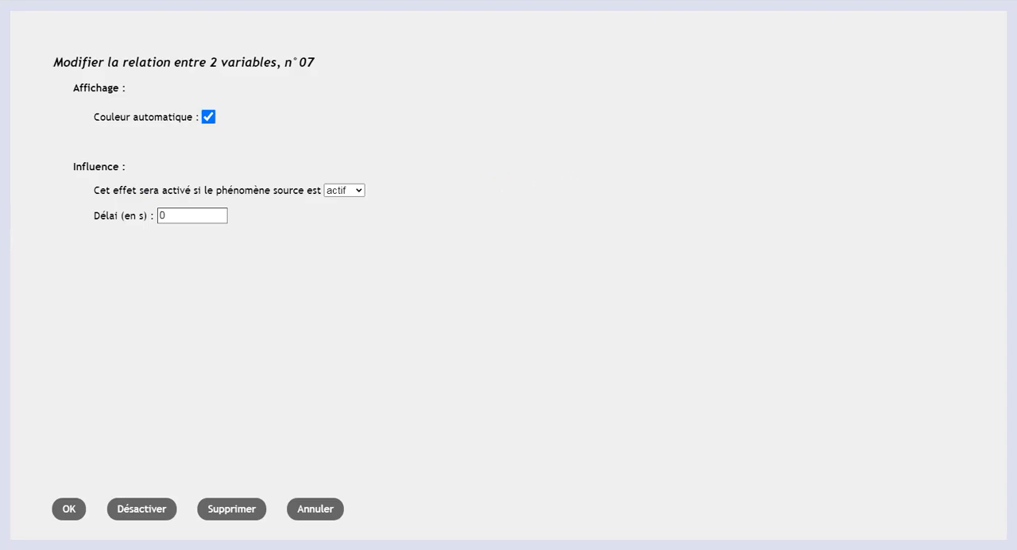
{"action": "left_click", "coordinate": [69, 510]}
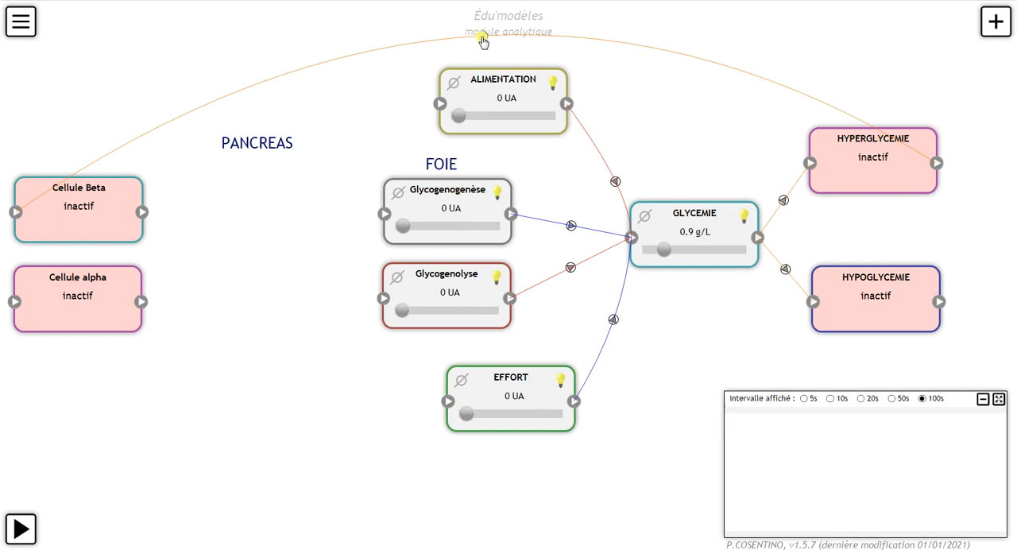
{"action": "left_click", "coordinate": [481, 37]}
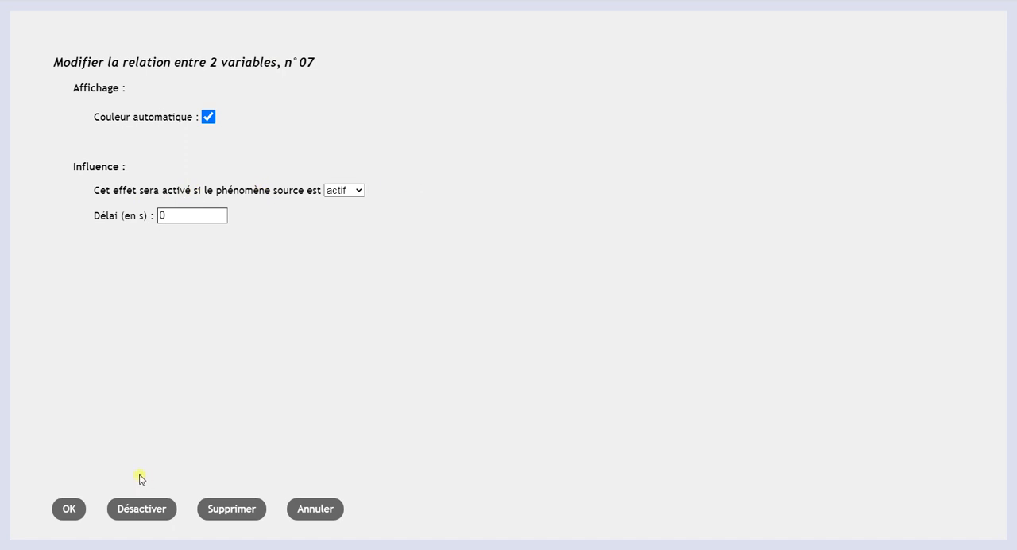
{"action": "left_click", "coordinate": [68, 509]}
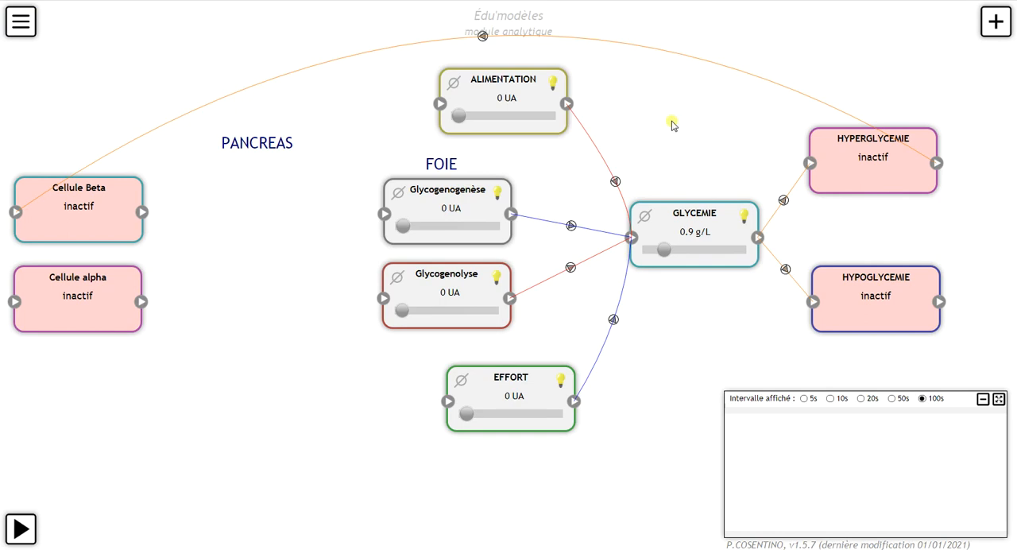
Step: Link HYPOGLYCEMIE to Cellule alpha with an effect triggered by the actif state, curve it below EFFORT, and bring GLYCEMIE to about 0.98 g/L
{"action": "mouse_move", "coordinate": [653, 244]}
{"action": "left_mouse_down"}
{"action": "mouse_move", "coordinate": [684, 254]}
{"action": "mouse_move", "coordinate": [665, 252]}
{"action": "left_mouse_up"}
{"action": "left_click_drag", "start_coordinate": [937, 303], "coordinate": [17, 303]}
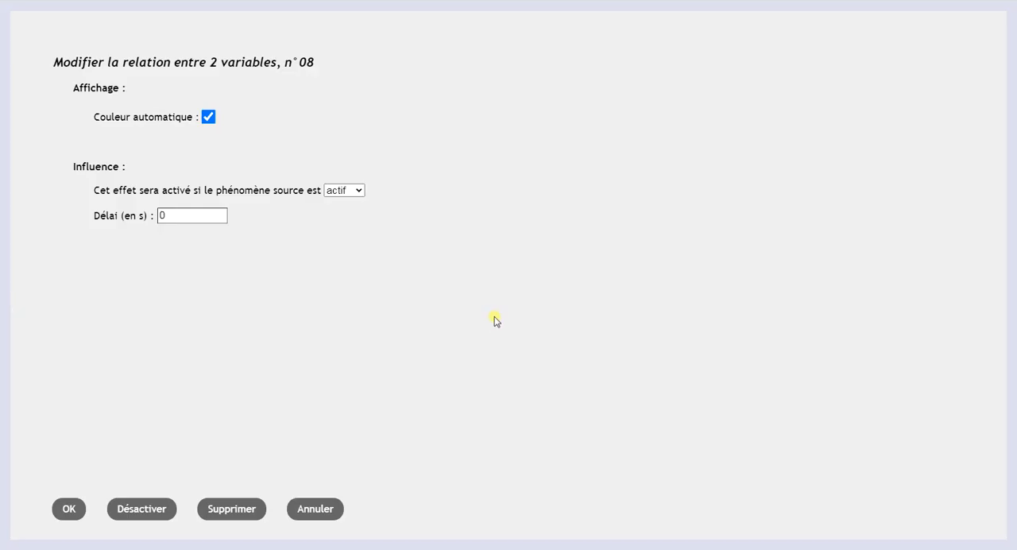
{"action": "left_click", "coordinate": [69, 507]}
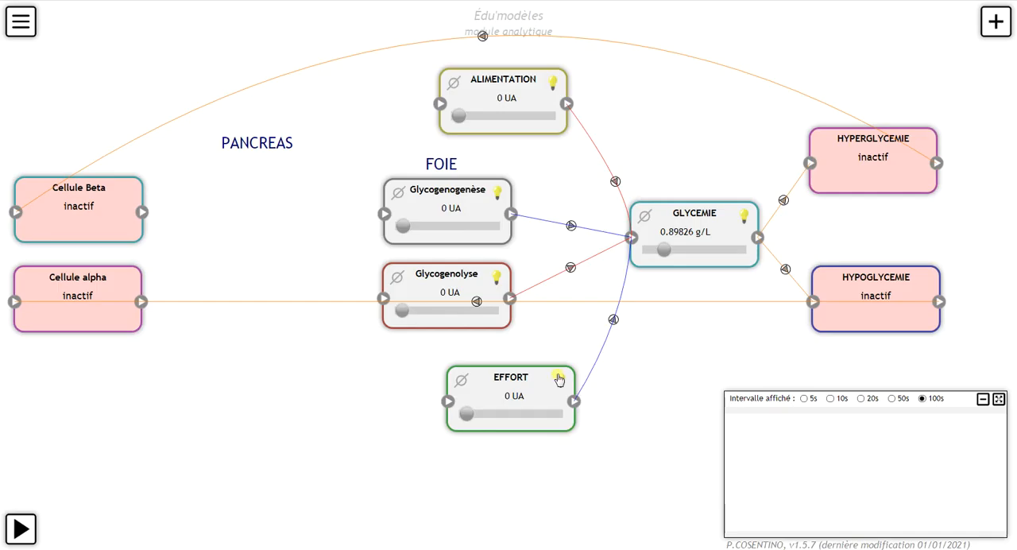
{"action": "left_click_drag", "start_coordinate": [479, 306], "coordinate": [516, 514]}
{"action": "mouse_move", "coordinate": [664, 249]}
{"action": "left_mouse_down"}
{"action": "mouse_move", "coordinate": [653, 251]}
{"action": "mouse_move", "coordinate": [669, 254]}
{"action": "left_mouse_up"}
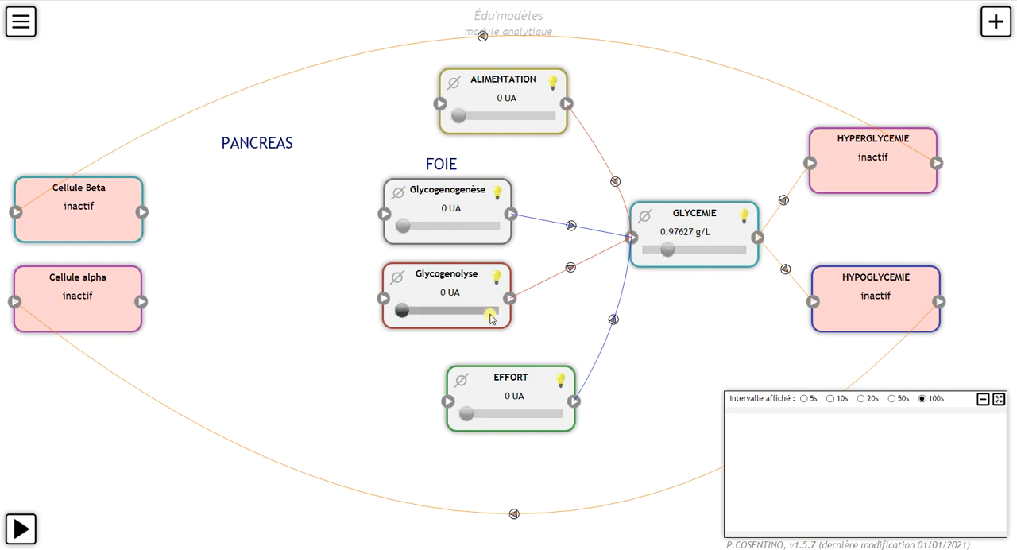
Step: Align HYPERGLYCEMIE and HYPOGLYCEMIE closer together, adjust their links from GLYCEMIE to match, and level Cellule alpha with Glycogenolyse
{"action": "left_click_drag", "start_coordinate": [896, 163], "coordinate": [907, 189]}
{"action": "left_click_drag", "start_coordinate": [784, 199], "coordinate": [787, 213]}
{"action": "left_click_drag", "start_coordinate": [882, 325], "coordinate": [889, 312]}
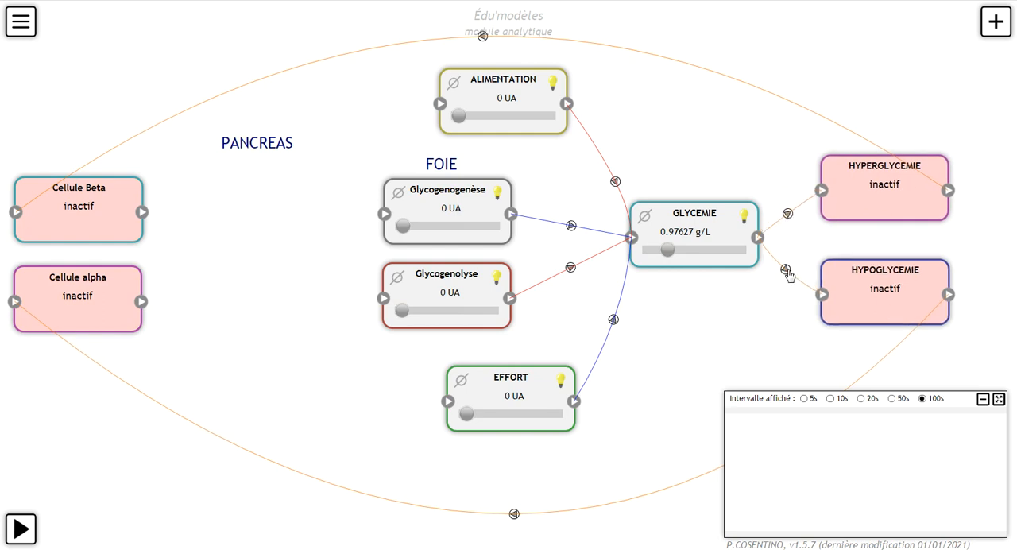
{"action": "left_click_drag", "start_coordinate": [785, 269], "coordinate": [787, 265]}
{"action": "left_click_drag", "start_coordinate": [92, 288], "coordinate": [94, 280]}
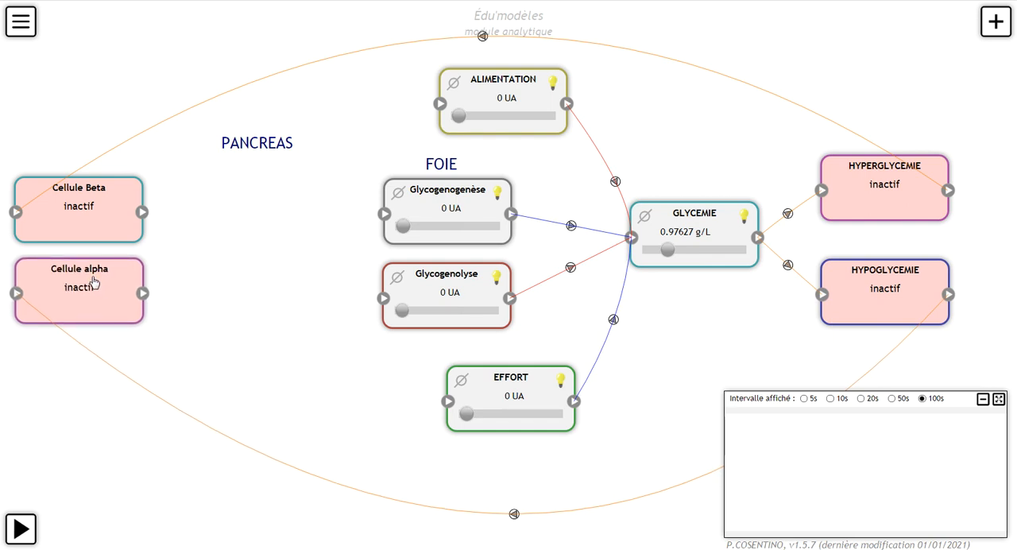
{"action": "left_click_drag", "start_coordinate": [122, 286], "coordinate": [123, 291]}
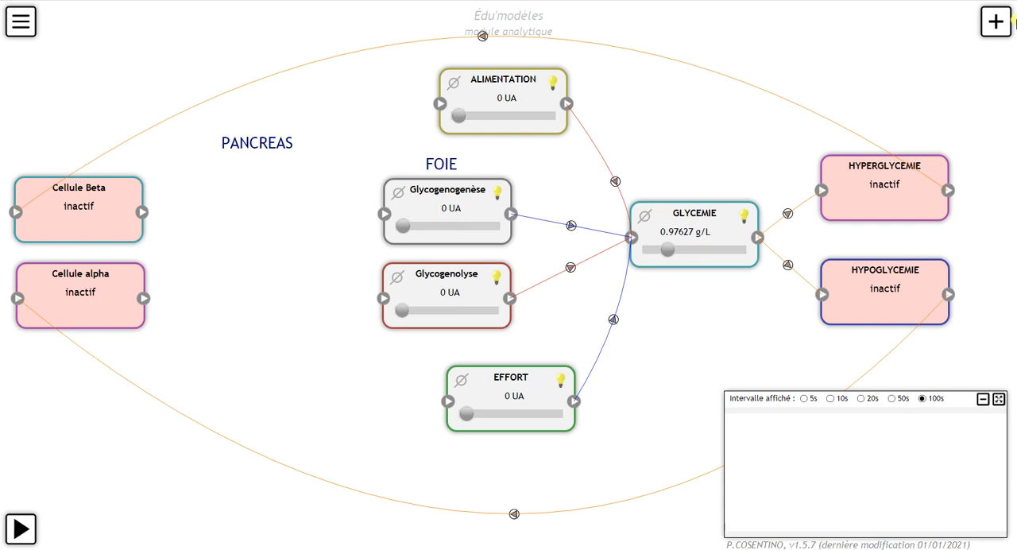
Step: Add a dynamic variable below the PANCREAS label, name it Insuline and set its vocabulary to substance
{"action": "left_click", "coordinate": [996, 22]}
{"action": "mouse_move", "coordinate": [864, 73]}
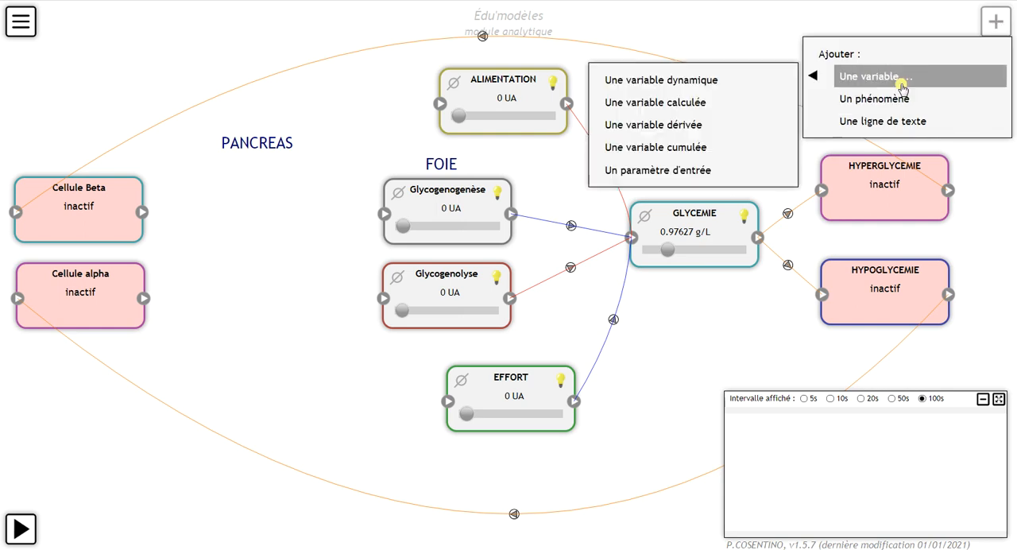
{"action": "left_click", "coordinate": [738, 73]}
{"action": "left_click_drag", "start_coordinate": [952, 26], "coordinate": [250, 199]}
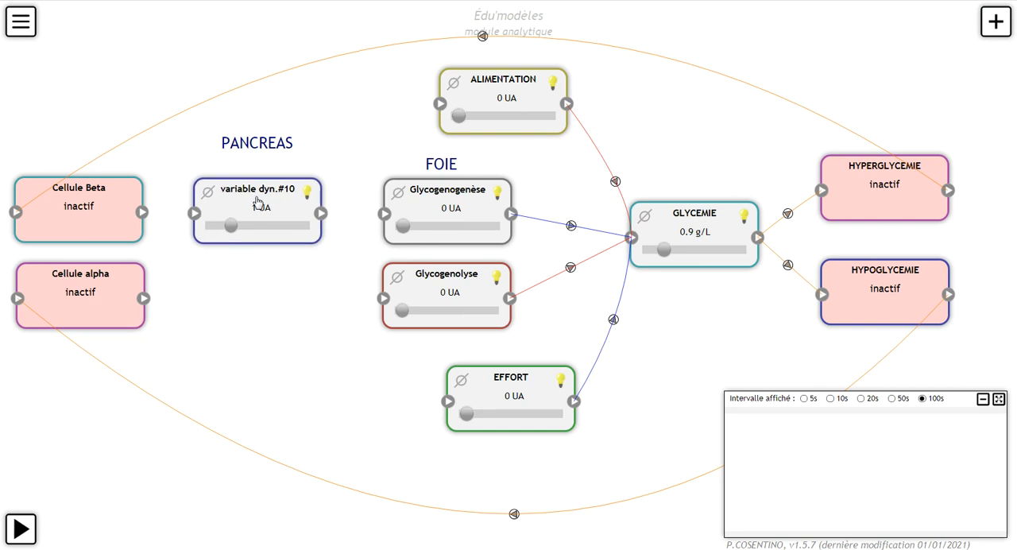
{"action": "double_click", "coordinate": [255, 200]}
{"action": "left_click_drag", "start_coordinate": [290, 127], "coordinate": [198, 130]}
{"action": "type", "text": "Insuline"}
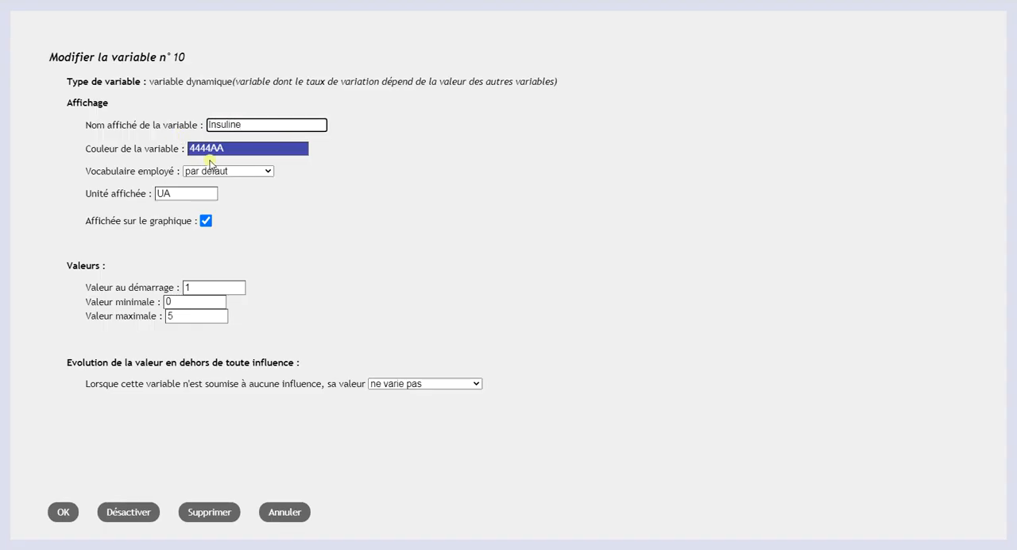
{"action": "left_click", "coordinate": [210, 168]}
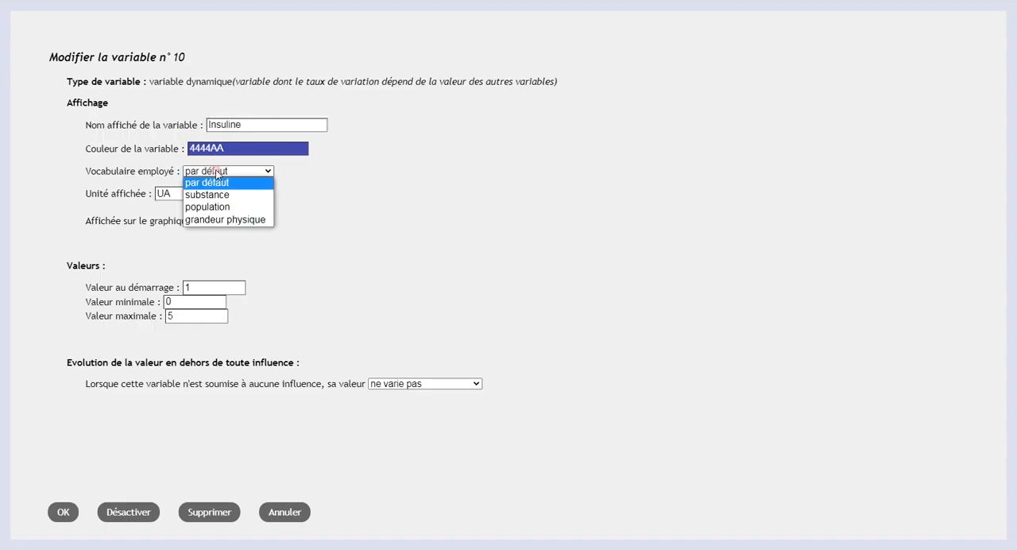
{"action": "left_click", "coordinate": [224, 194]}
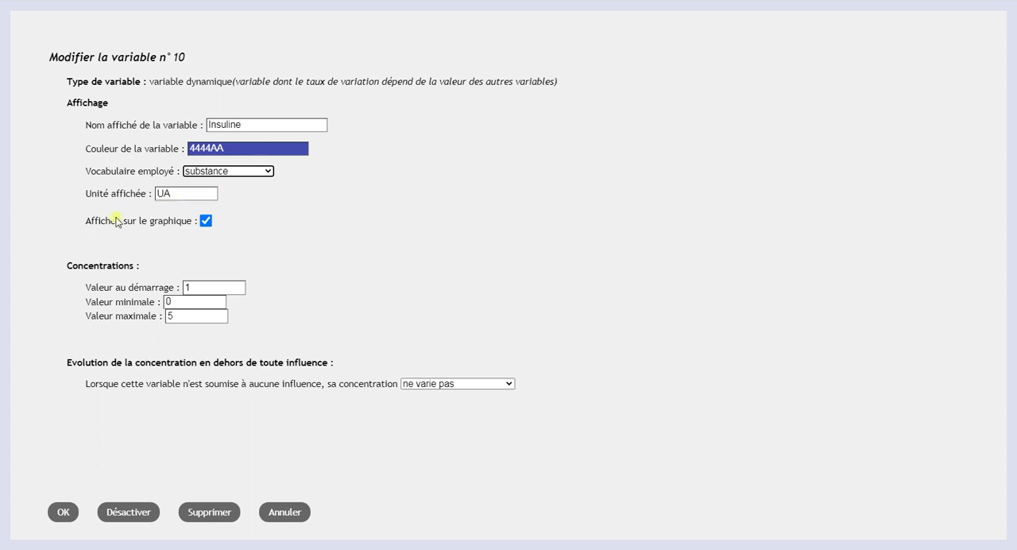
Step: Give Insuline a starting value of 0, a maximum of 10 and a spontaneous elimination of 20 % per second using augmente et/ou diminue
{"action": "left_click_drag", "start_coordinate": [213, 286], "coordinate": [86, 299]}
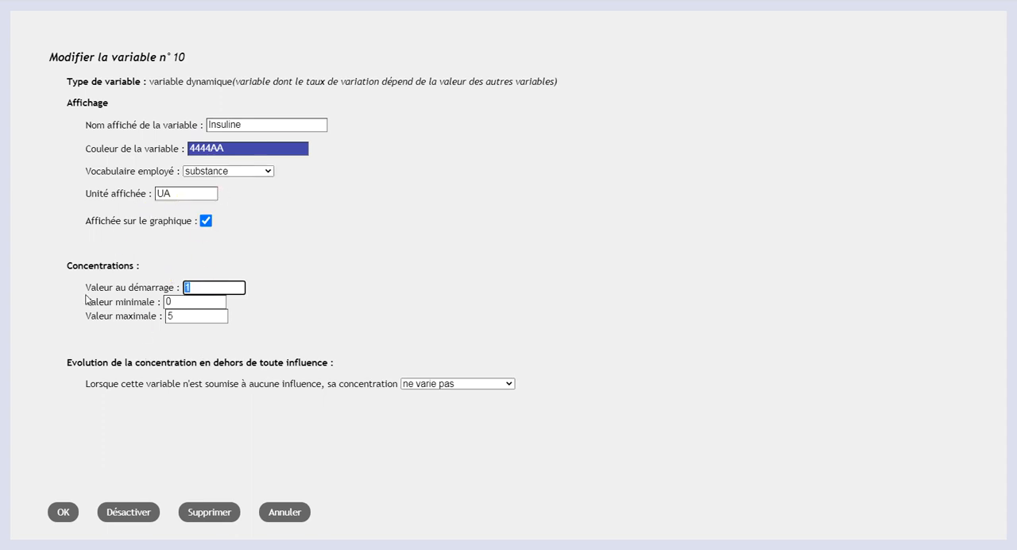
{"action": "type", "text": "0"}
{"action": "left_click_drag", "start_coordinate": [181, 317], "coordinate": [111, 322]}
{"action": "type", "text": "10"}
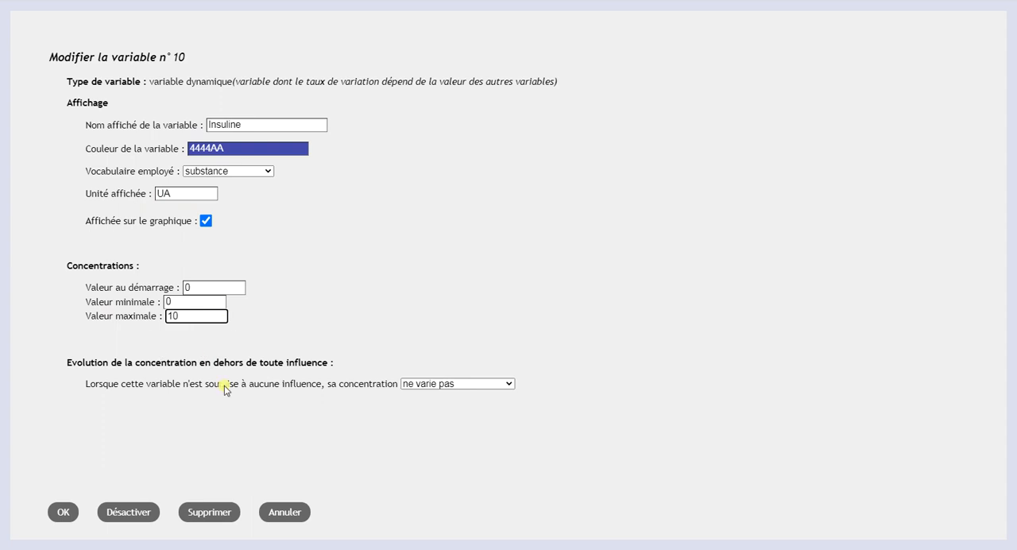
{"action": "left_click", "coordinate": [445, 384]}
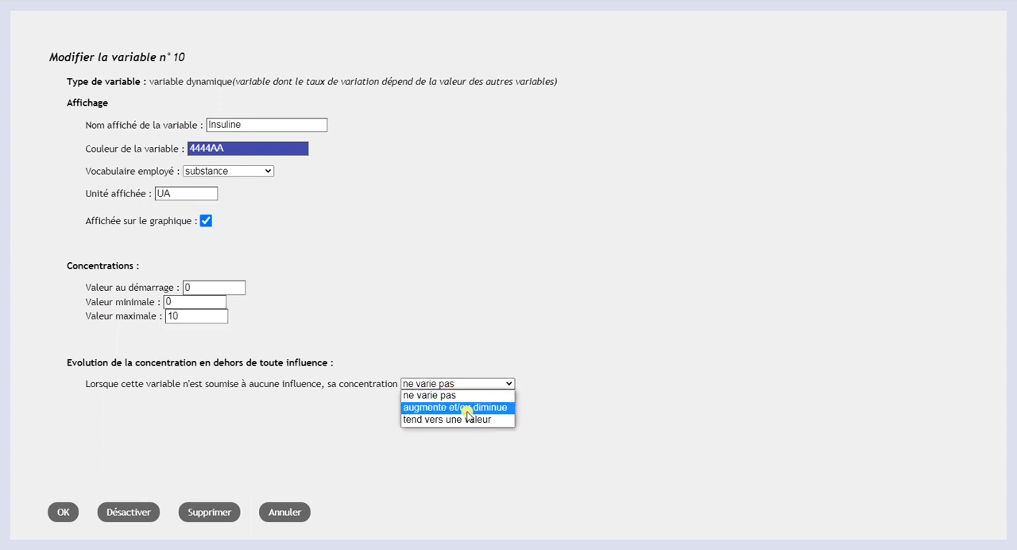
{"action": "left_click", "coordinate": [468, 413]}
{"action": "left_click_drag", "start_coordinate": [248, 406], "coordinate": [234, 408]}
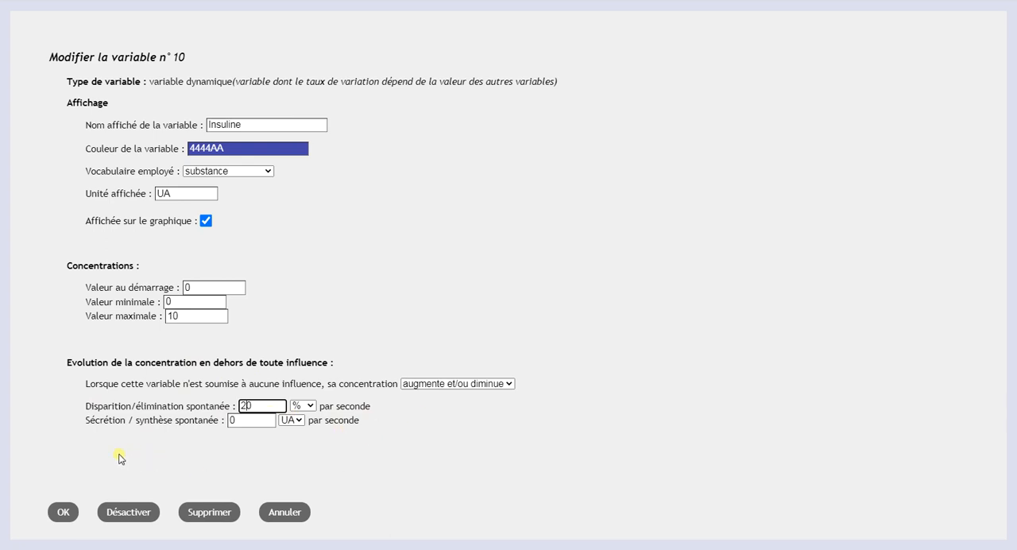
{"action": "left_click", "coordinate": [67, 509]}
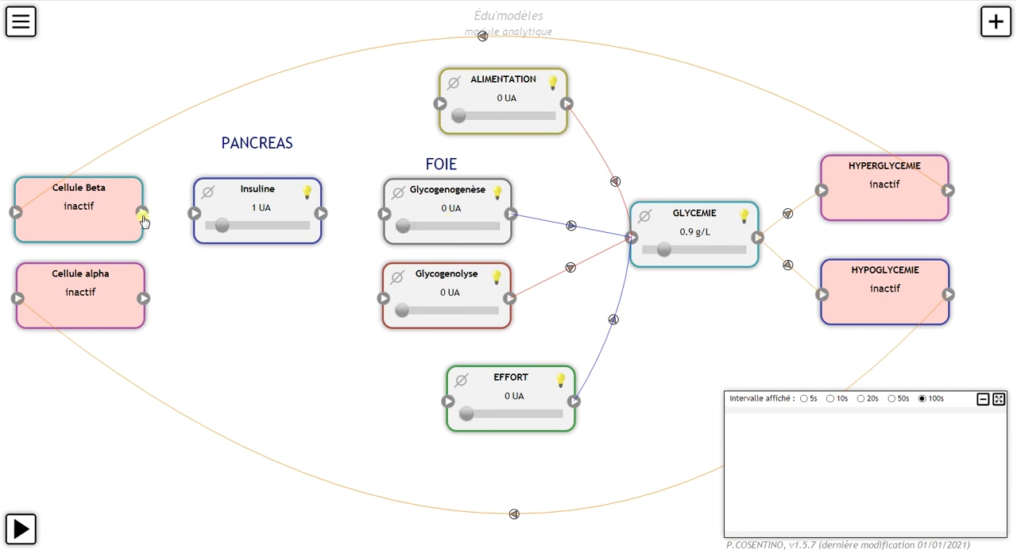
{"action": "left_click_drag", "start_coordinate": [279, 209], "coordinate": [286, 206]}
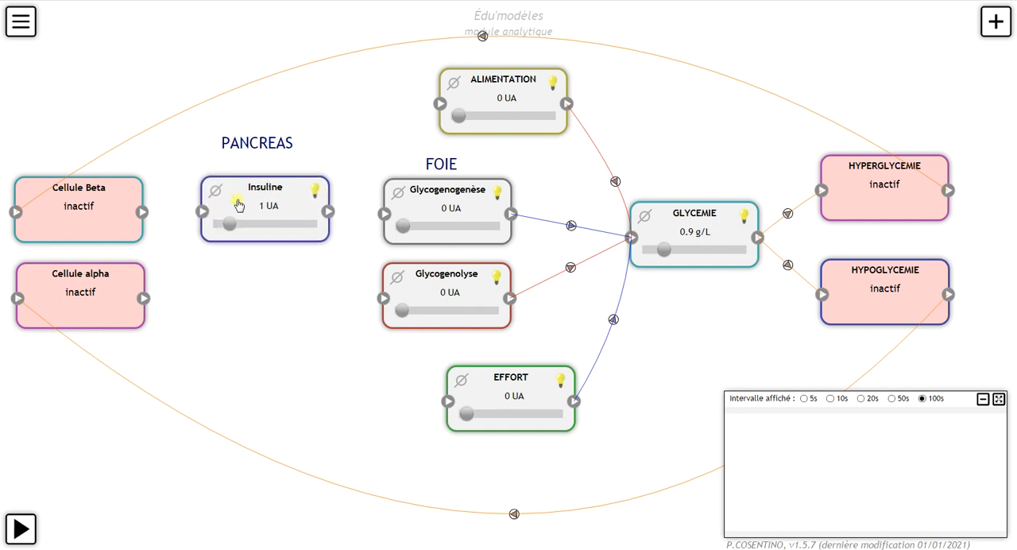
Step: Try to link Cellule Beta directly to the Insuline variable
{"action": "left_click_drag", "start_coordinate": [143, 213], "coordinate": [202, 212]}
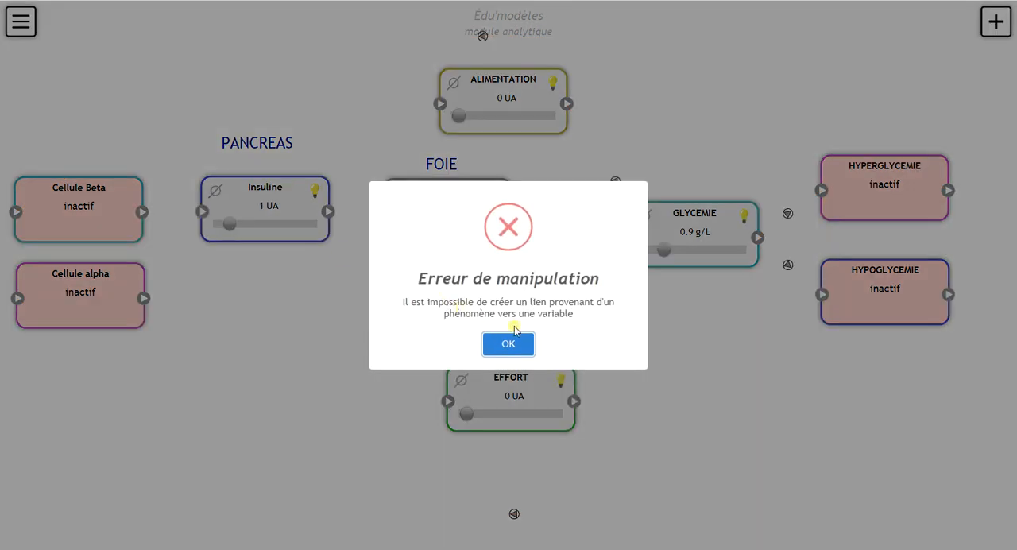
{"action": "left_click", "coordinate": [513, 343]}
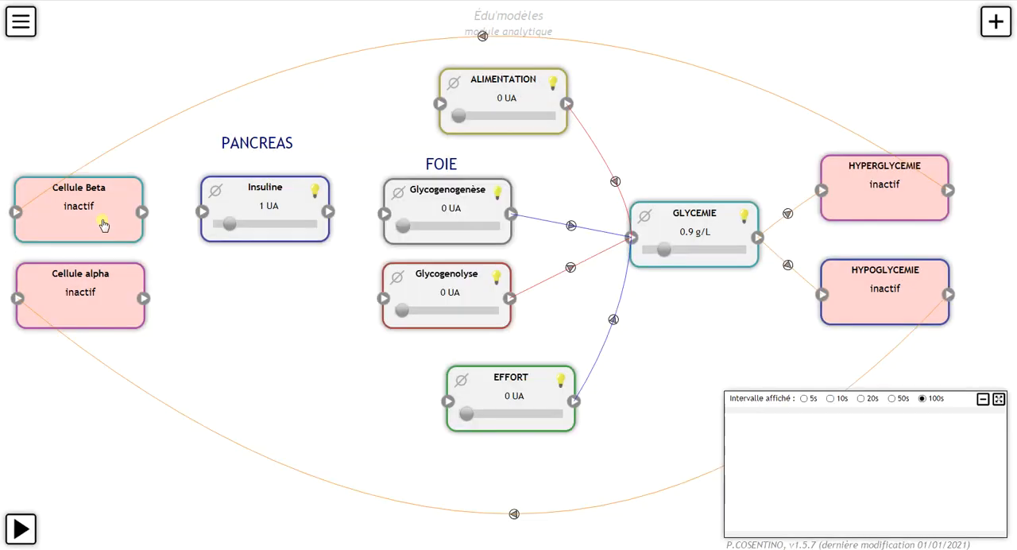
{"action": "left_click", "coordinate": [995, 21]}
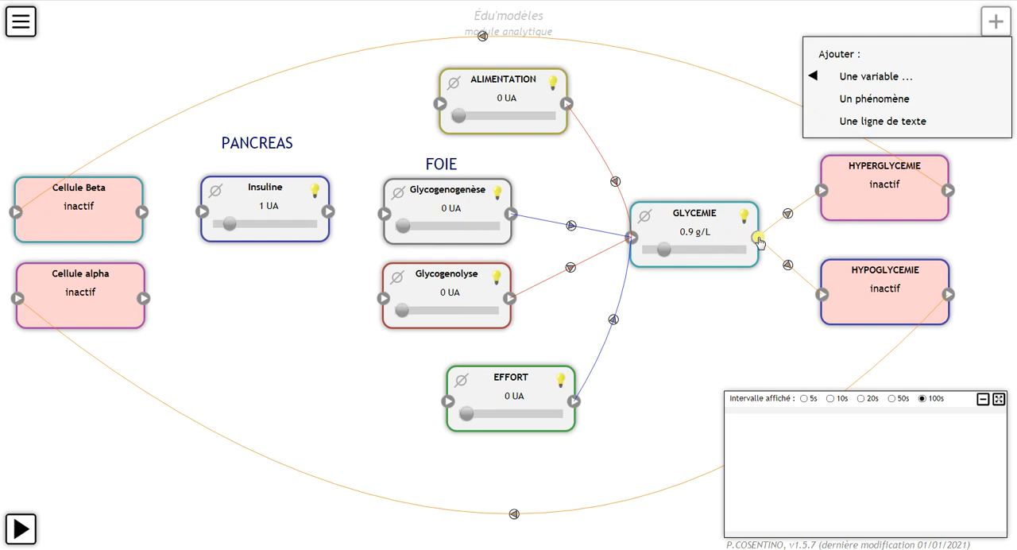
Step: Link GLYCEMIE to Insuline with an increasing effect, slope 0.01 and concentration threshold 1.1, routing the curve above ALIMENTATION
{"action": "mouse_move", "coordinate": [757, 237]}
{"action": "left_mouse_down"}
{"action": "mouse_move", "coordinate": [577, 86]}
{"action": "mouse_move", "coordinate": [196, 209]}
{"action": "mouse_move", "coordinate": [203, 216]}
{"action": "left_mouse_up"}
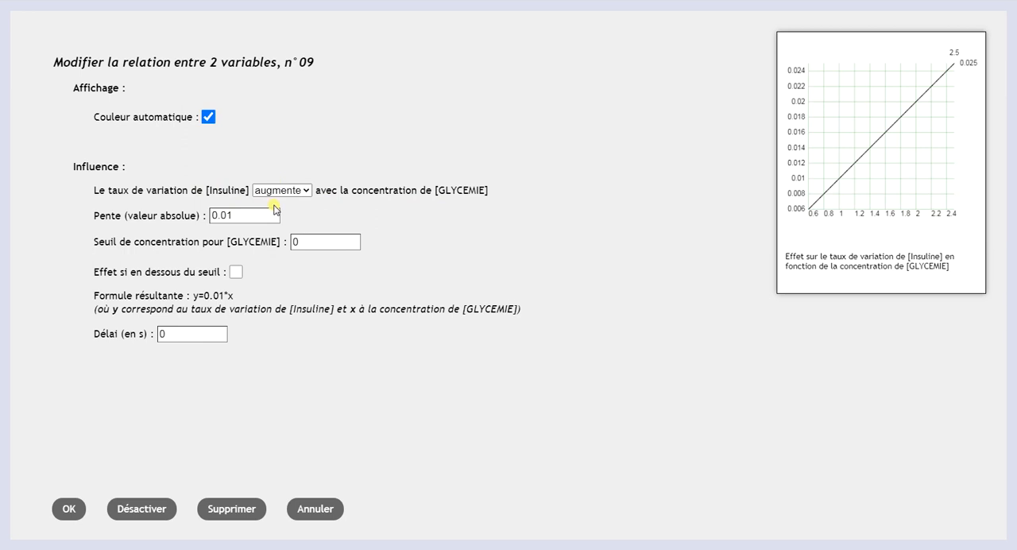
{"action": "double_click", "coordinate": [296, 243]}
{"action": "type", "text": "1.1"}
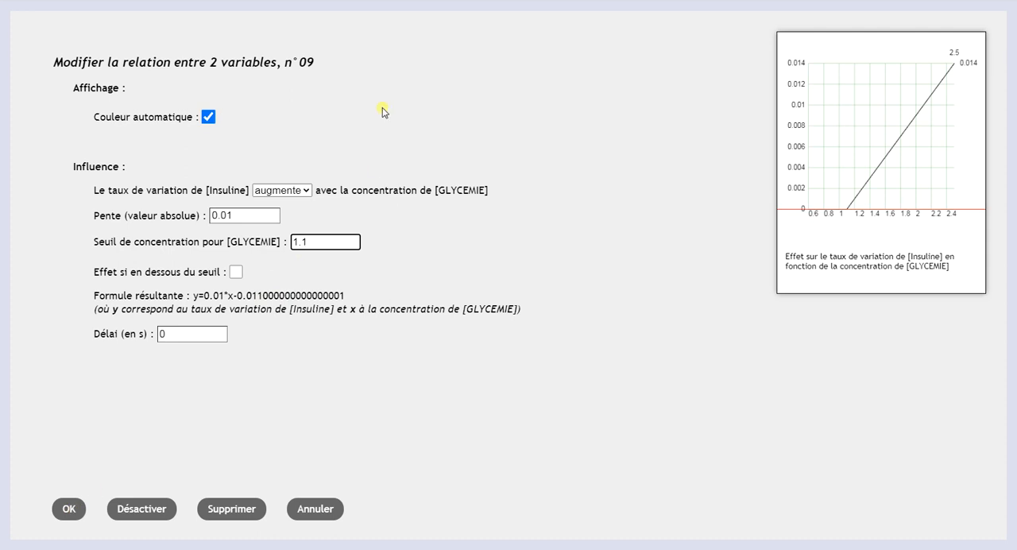
{"action": "left_click_drag", "start_coordinate": [307, 243], "coordinate": [282, 236]}
{"action": "left_click", "coordinate": [64, 510]}
{"action": "left_click_drag", "start_coordinate": [479, 225], "coordinate": [510, 52]}
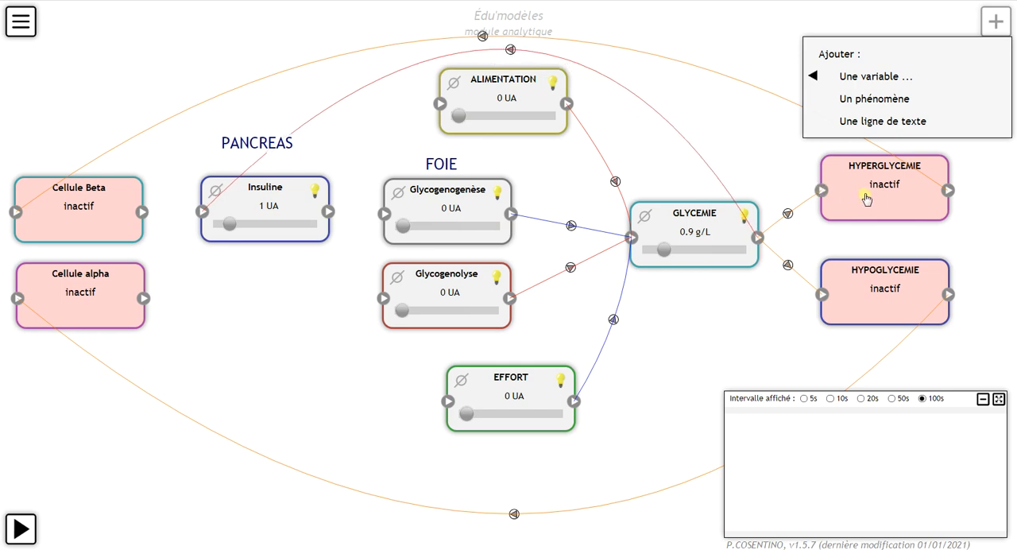
Step: Check the concentration threshold of the link from GLYCEMIE to HYPERGLYCEMIE
{"action": "left_click", "coordinate": [788, 214]}
{"action": "left_click_drag", "start_coordinate": [244, 190], "coordinate": [191, 203]}
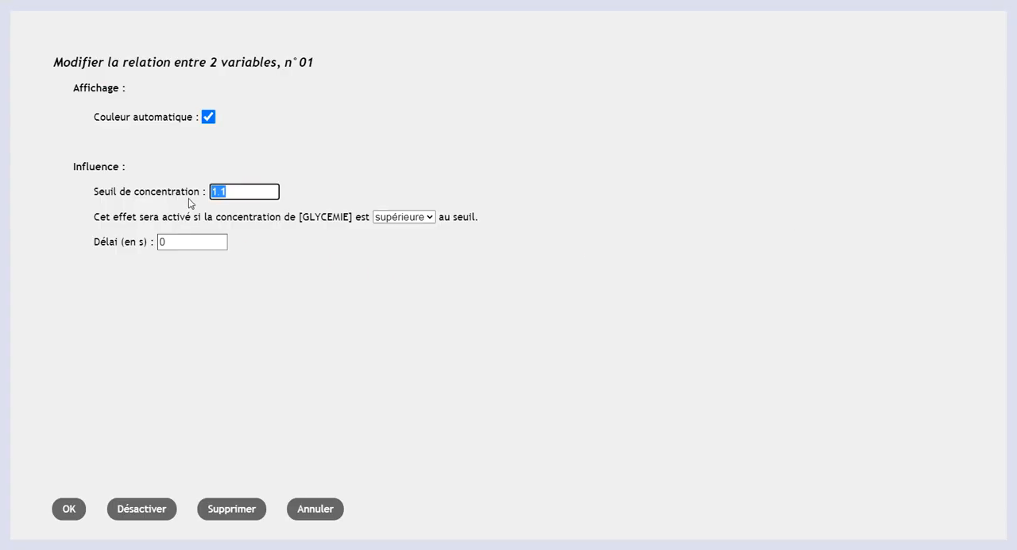
{"action": "left_click", "coordinate": [63, 507]}
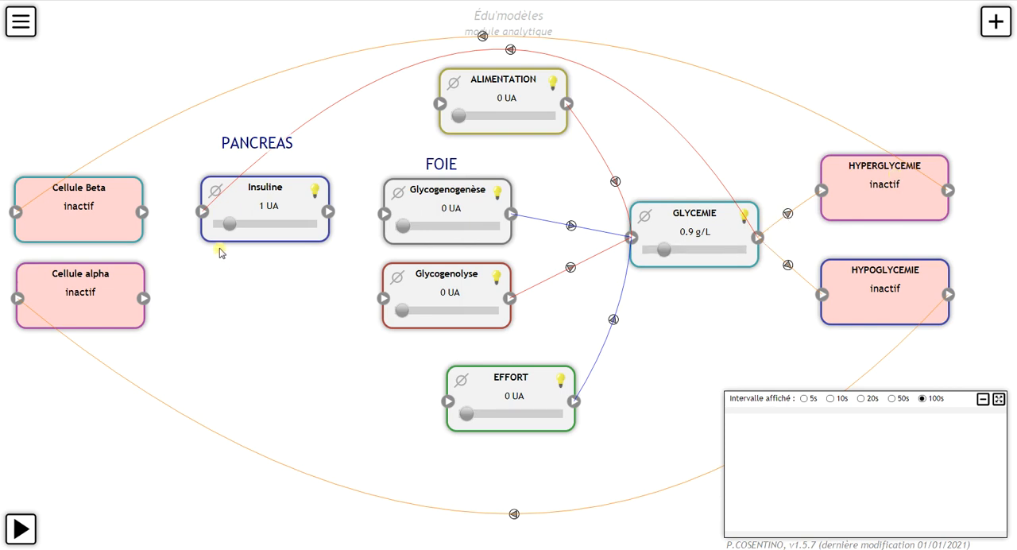
Step: Bring Insuline to 0 UA and add another dynamic variable directly below it
{"action": "left_click_drag", "start_coordinate": [230, 224], "coordinate": [185, 228]}
{"action": "left_click", "coordinate": [996, 21]}
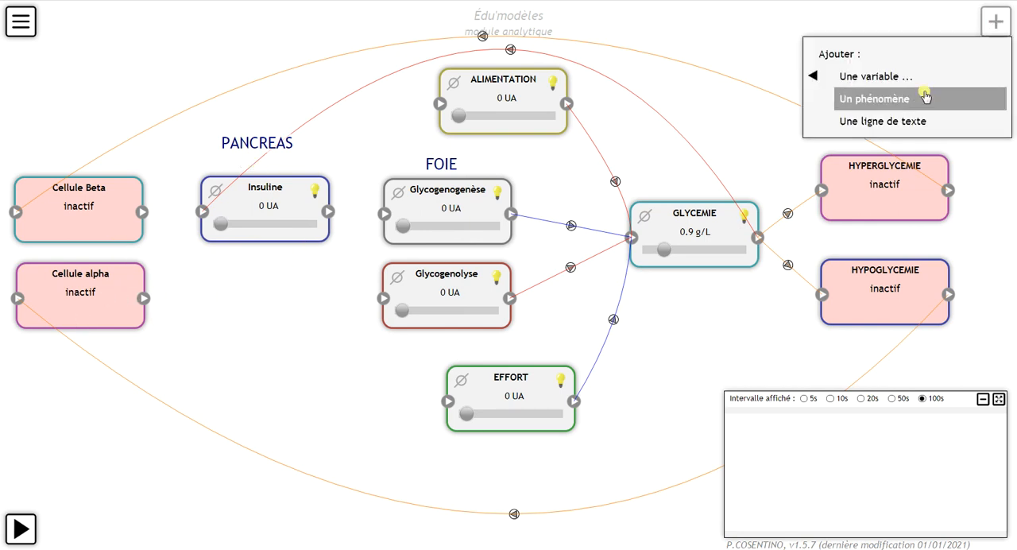
{"action": "mouse_move", "coordinate": [843, 76]}
{"action": "left_click", "coordinate": [750, 80]}
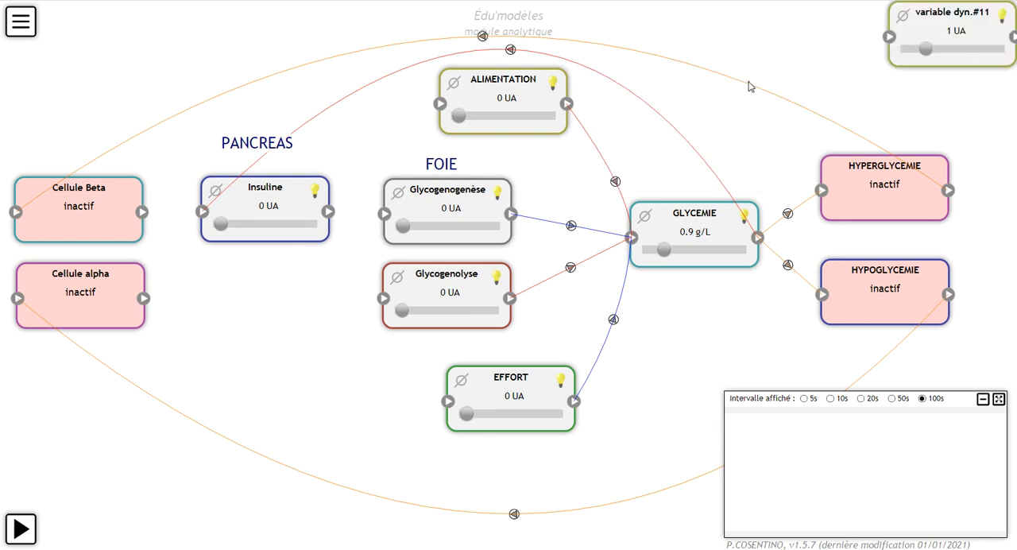
{"action": "left_click_drag", "start_coordinate": [966, 40], "coordinate": [143, 411]}
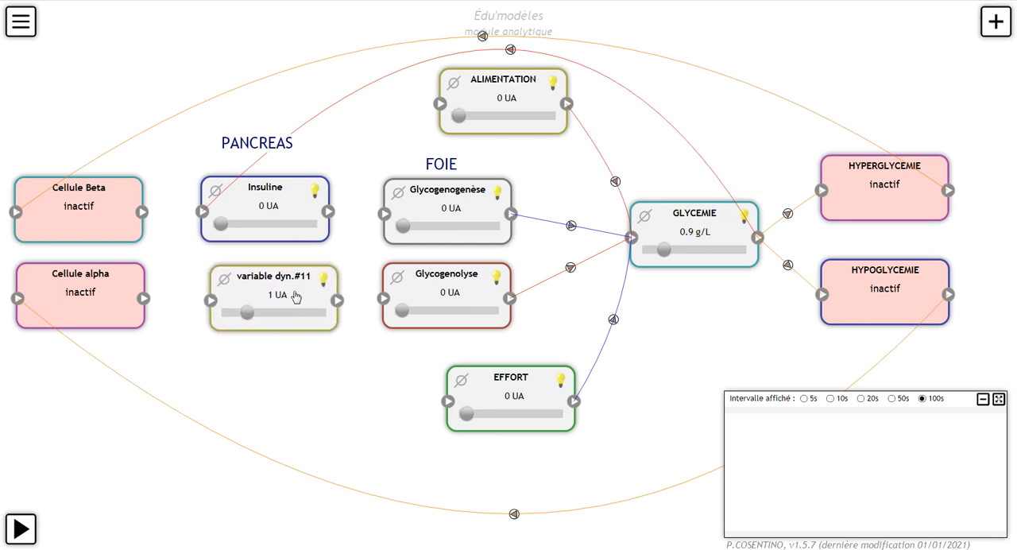
Step: Name the new dynamic variable Glucagon and set its vocabulary to substance
{"action": "double_click", "coordinate": [278, 296]}
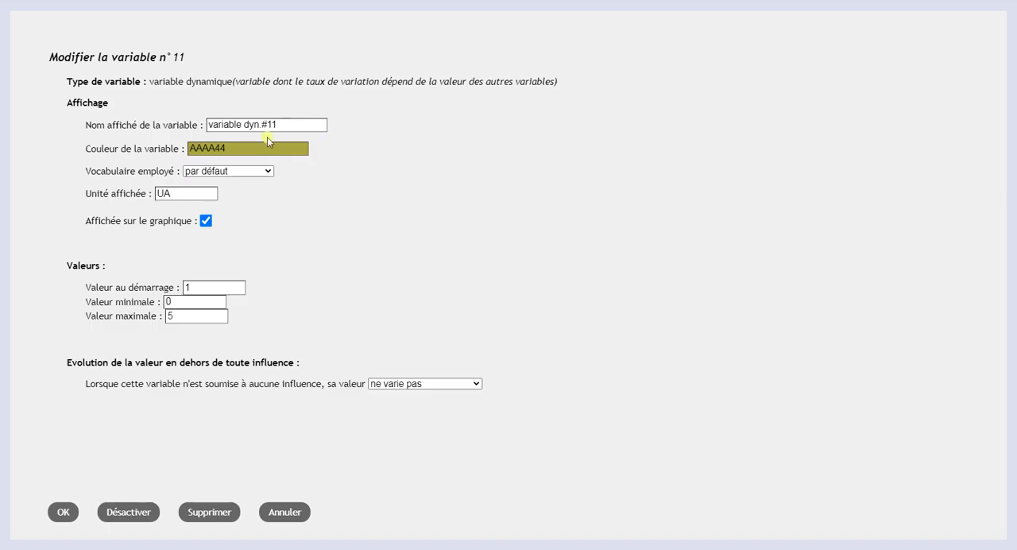
{"action": "left_click_drag", "start_coordinate": [278, 124], "coordinate": [213, 124]}
{"action": "type", "text": "Glucagon"}
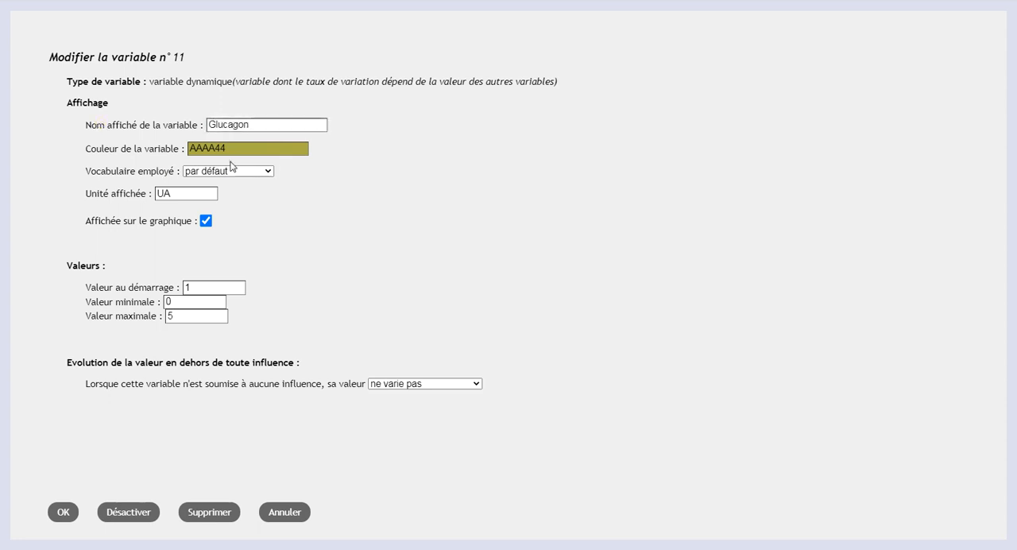
{"action": "left_click", "coordinate": [232, 171]}
{"action": "left_click", "coordinate": [223, 194]}
Step: Give Glucagon a starting value of 0, a maximum of 10 and a spontaneous elimination of 20 % per second using augmente et/ou diminue
{"action": "double_click", "coordinate": [202, 285]}
{"action": "type", "text": "0"}
{"action": "double_click", "coordinate": [200, 316]}
{"action": "type", "text": "10"}
{"action": "left_click", "coordinate": [500, 381]}
{"action": "left_click", "coordinate": [500, 381]}
{"action": "left_click", "coordinate": [460, 406]}
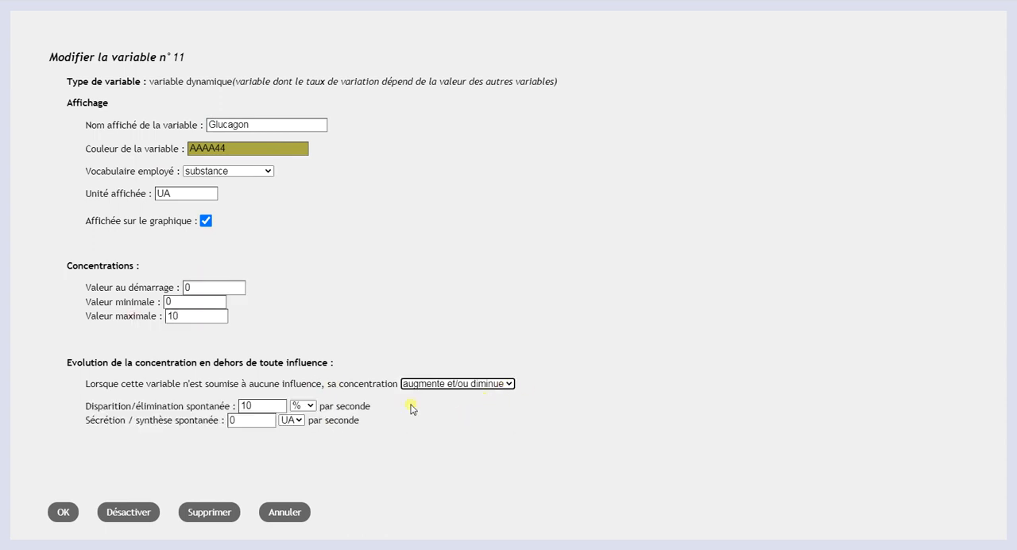
{"action": "left_click_drag", "start_coordinate": [248, 405], "coordinate": [239, 405]}
{"action": "type", "text": "2"}
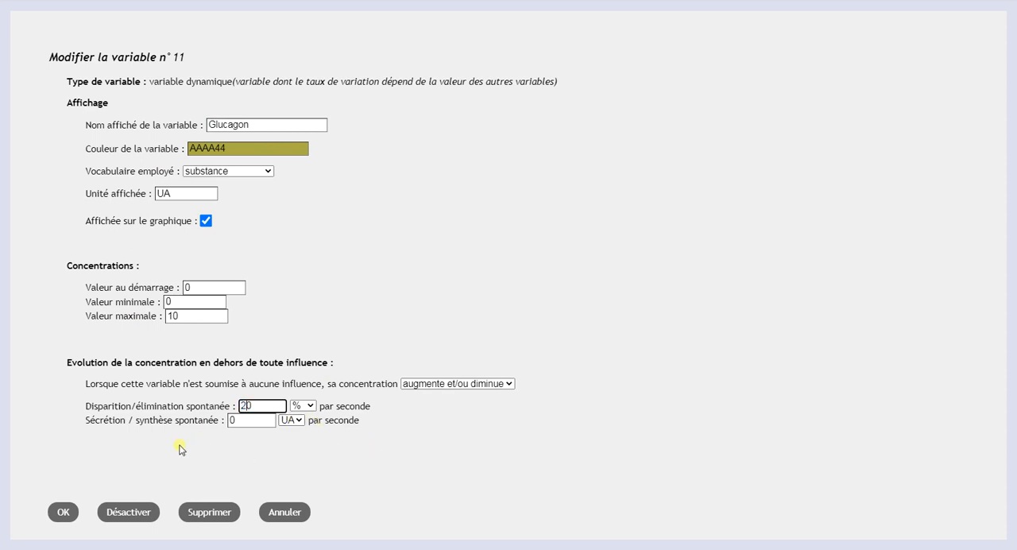
{"action": "left_click", "coordinate": [63, 512]}
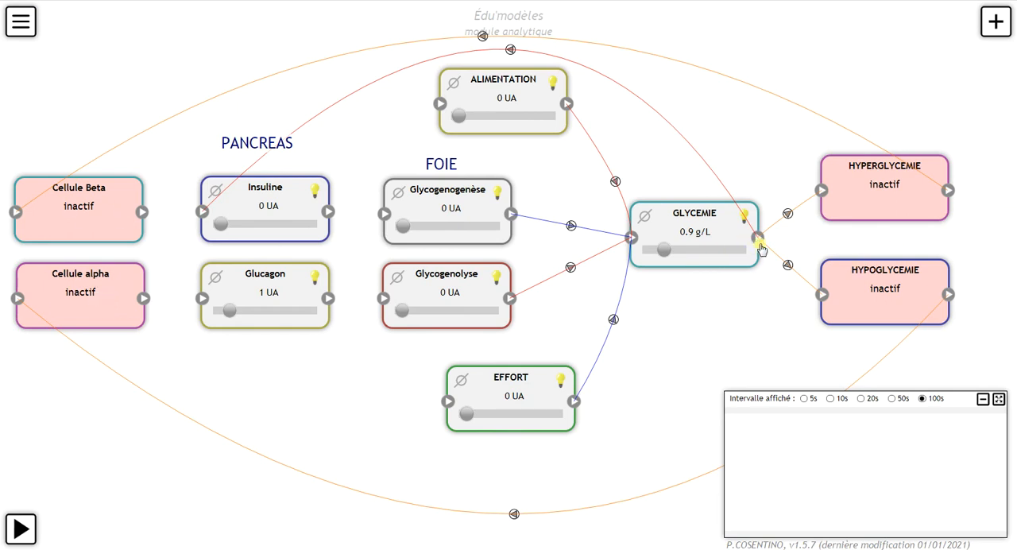
Step: Link GLYCEMIE to Glucagon with threshold 0.8, enable the effect below the threshold, and route the curve below EFFORT
{"action": "left_click_drag", "start_coordinate": [756, 240], "coordinate": [203, 306]}
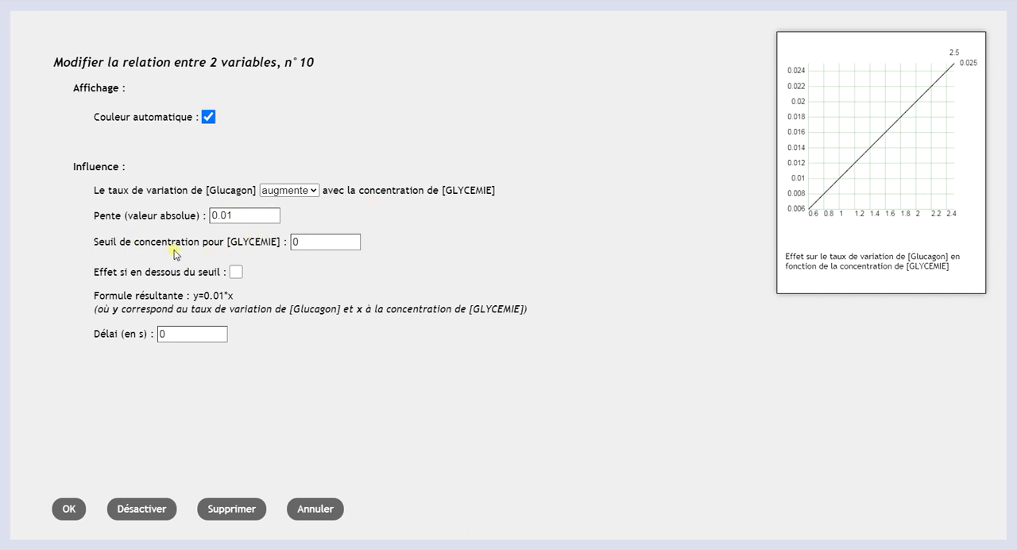
{"action": "left_click", "coordinate": [314, 238]}
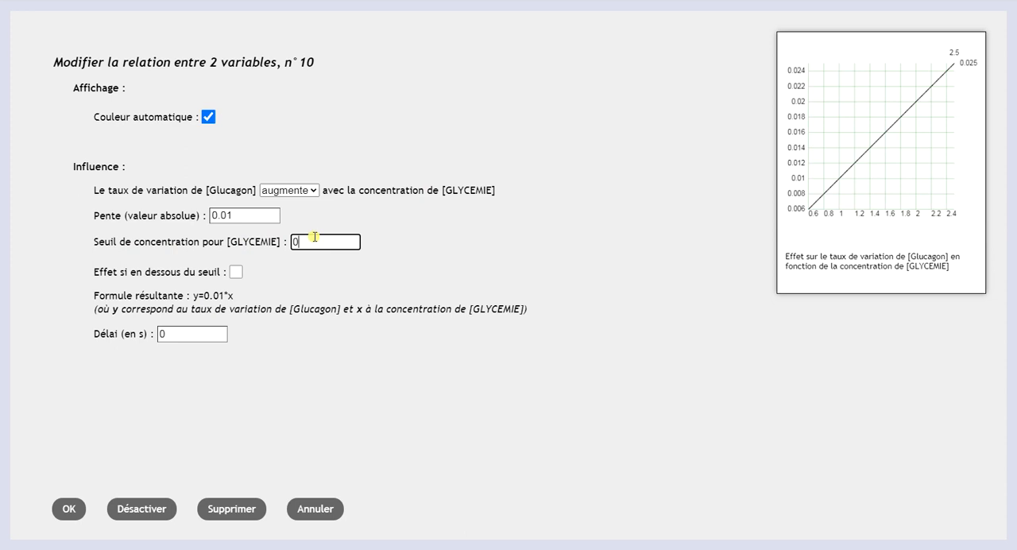
{"action": "type", "text": ".8"}
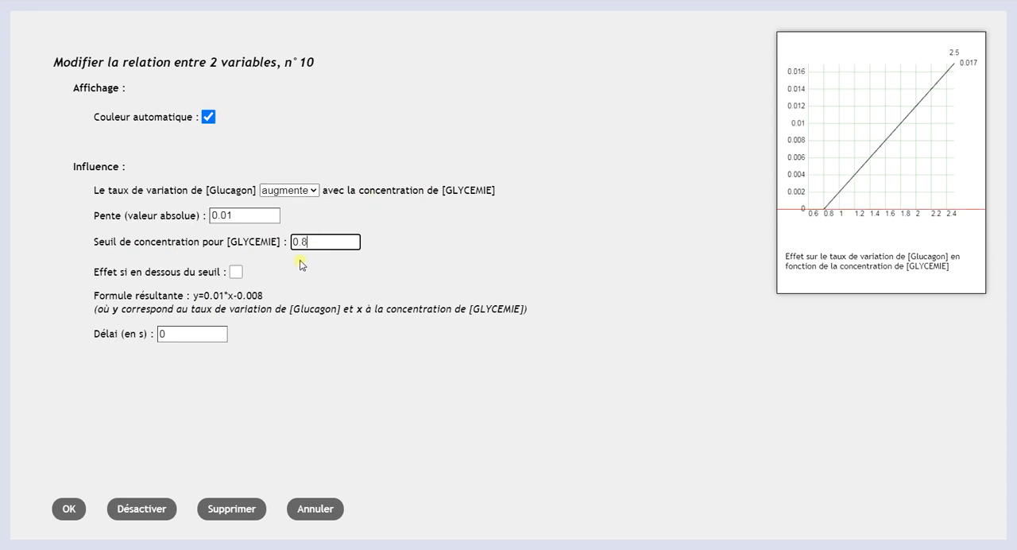
{"action": "left_click", "coordinate": [236, 273]}
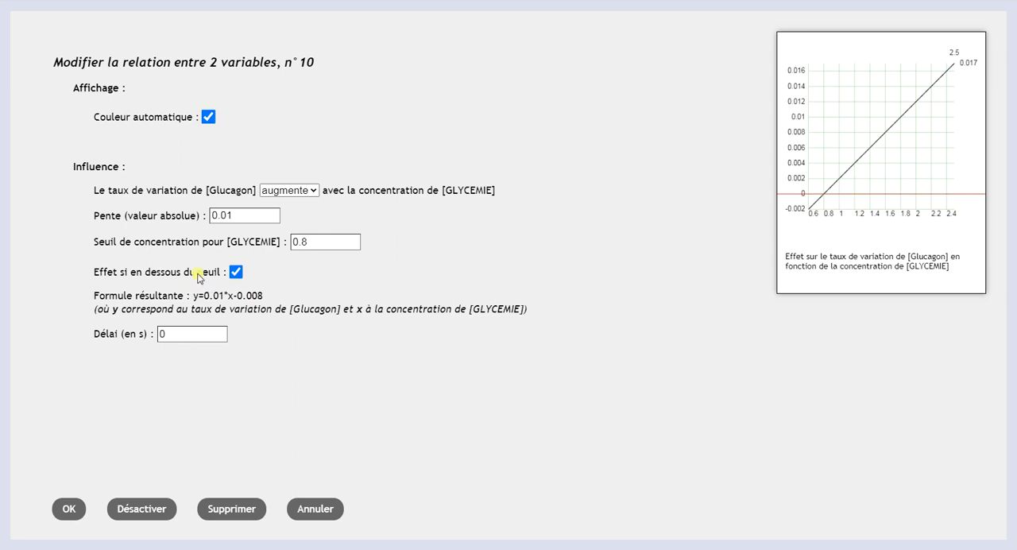
{"action": "left_click", "coordinate": [71, 510]}
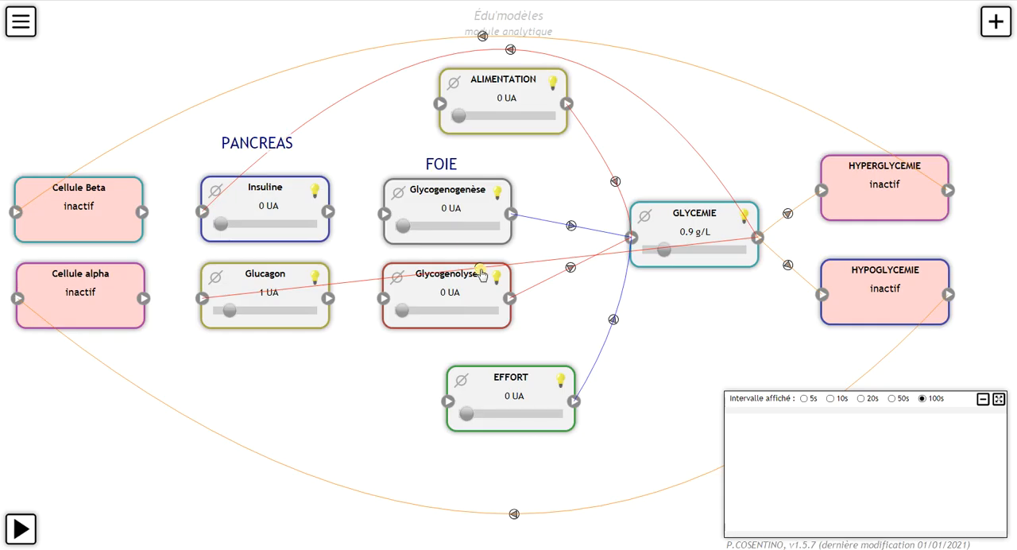
{"action": "left_click_drag", "start_coordinate": [480, 269], "coordinate": [515, 476]}
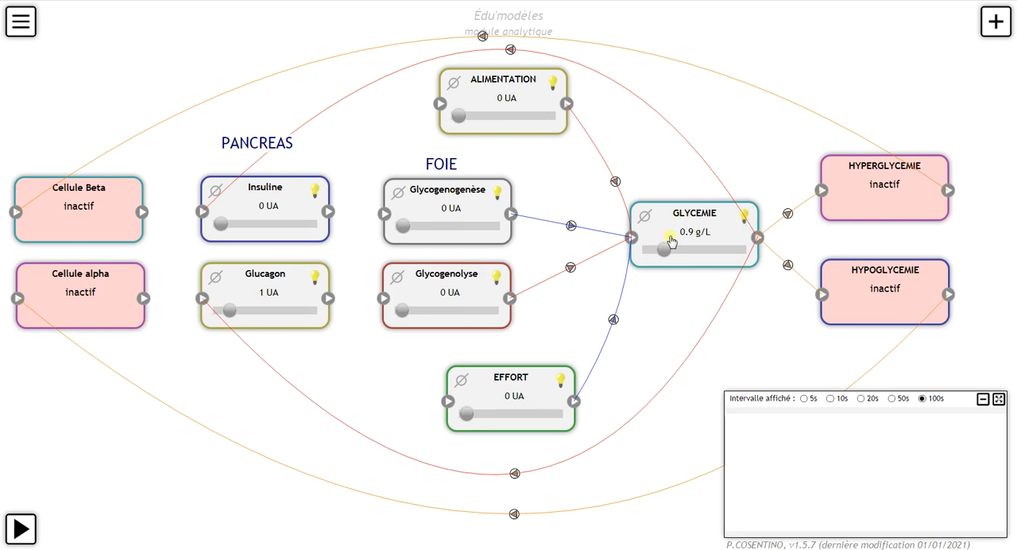
Step: Bring GLYCEMIE to about 0.87 g/L and level the PANCREAS and FOIE labels just above Insuline and Glycogenogenèse
{"action": "mouse_move", "coordinate": [670, 237]}
{"action": "left_mouse_down"}
{"action": "mouse_move", "coordinate": [654, 250]}
{"action": "mouse_move", "coordinate": [665, 255]}
{"action": "left_mouse_up"}
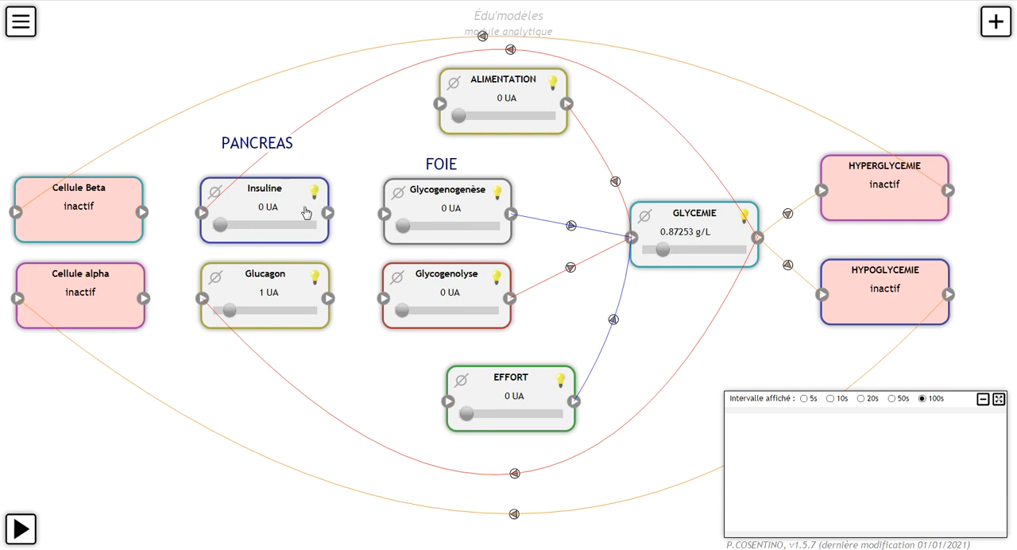
{"action": "left_click", "coordinate": [247, 214]}
{"action": "left_click_drag", "start_coordinate": [261, 140], "coordinate": [274, 158]}
{"action": "left_click_drag", "start_coordinate": [454, 164], "coordinate": [459, 160]}
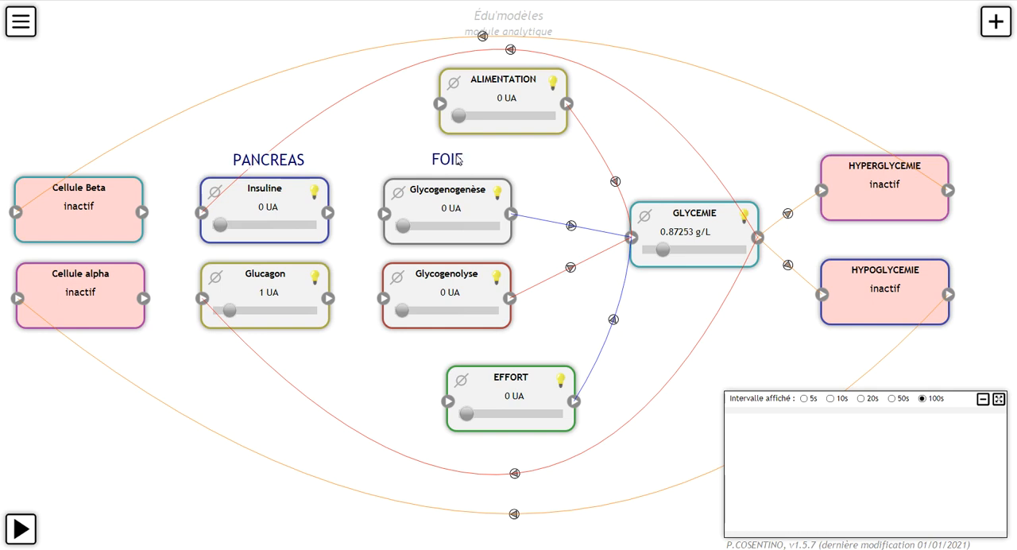
Step: Align the Glycogenogenèse box horizontally with the Insuline box
{"action": "left_click", "coordinate": [414, 216]}
{"action": "left_click", "coordinate": [313, 309]}
{"action": "left_click_drag", "start_coordinate": [433, 184], "coordinate": [433, 203]}
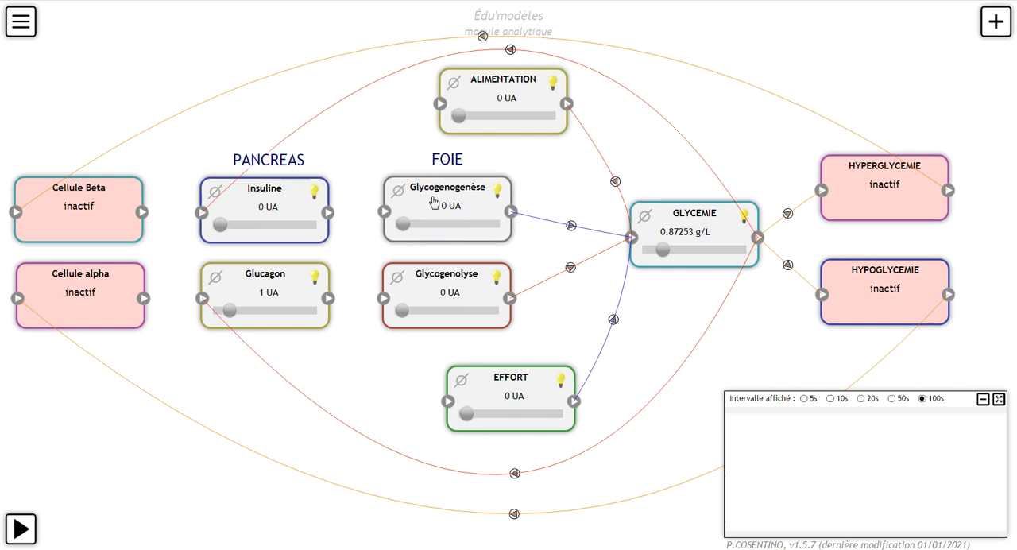
Step: Link Insuline to Glycogenogenèse and Glucagon to Glycogenolyse, accepting the default augmente influence for both relations
{"action": "left_click_drag", "start_coordinate": [327, 213], "coordinate": [385, 212]}
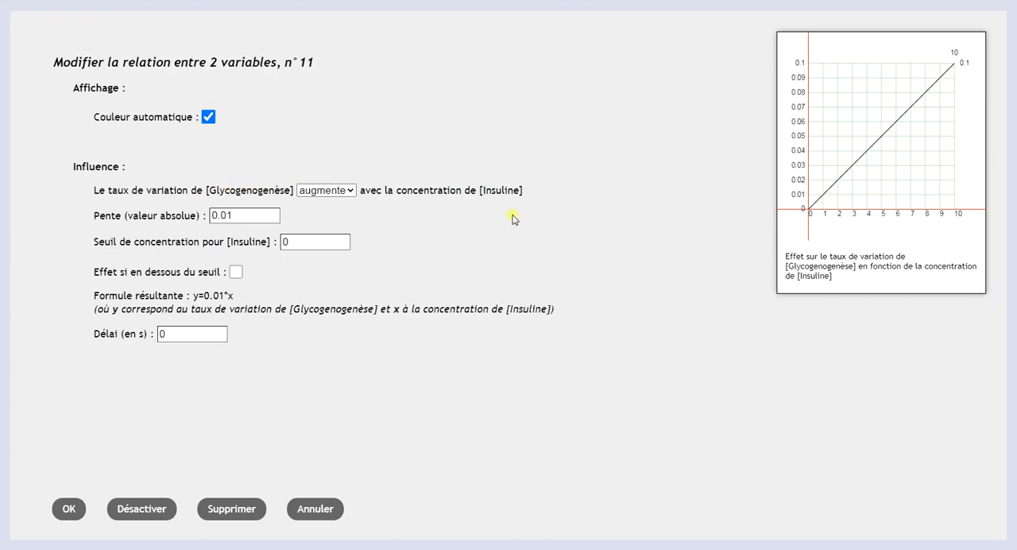
{"action": "left_click", "coordinate": [70, 509]}
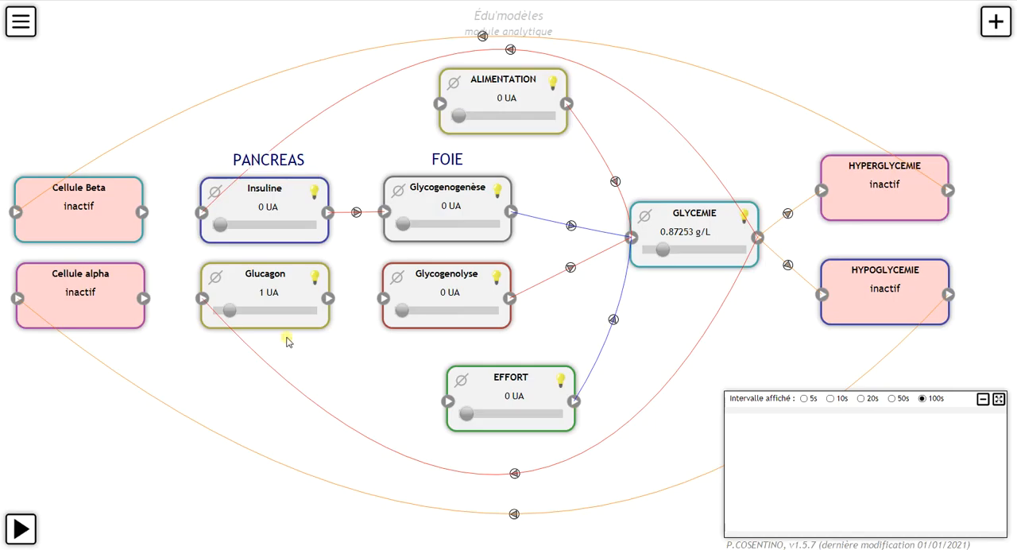
{"action": "left_click_drag", "start_coordinate": [326, 301], "coordinate": [385, 303]}
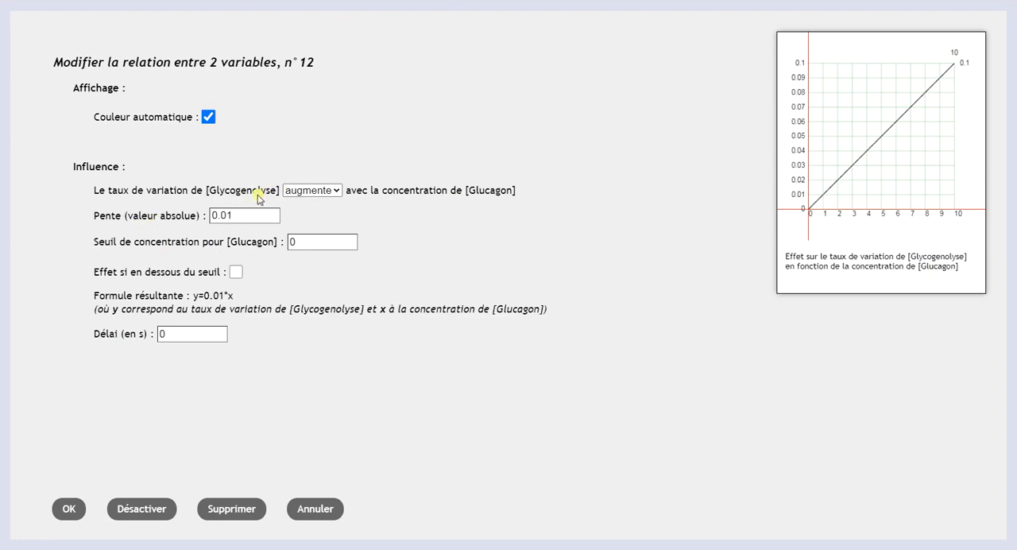
{"action": "left_click", "coordinate": [71, 514]}
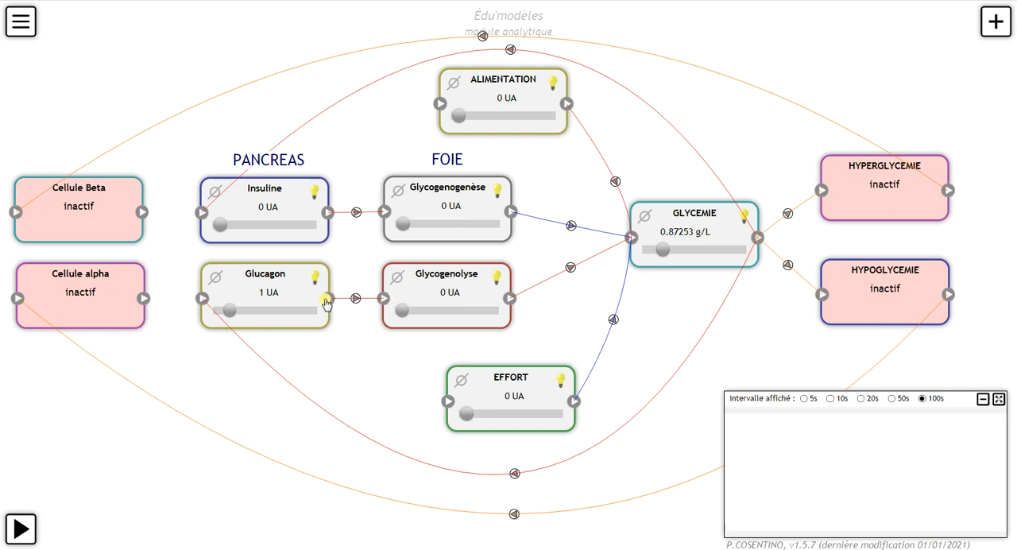
Step: Link Glucagon to Glycogenogenèse with a diminue influence
{"action": "left_click_drag", "start_coordinate": [327, 301], "coordinate": [386, 215]}
{"action": "left_click", "coordinate": [334, 191]}
{"action": "left_click", "coordinate": [337, 216]}
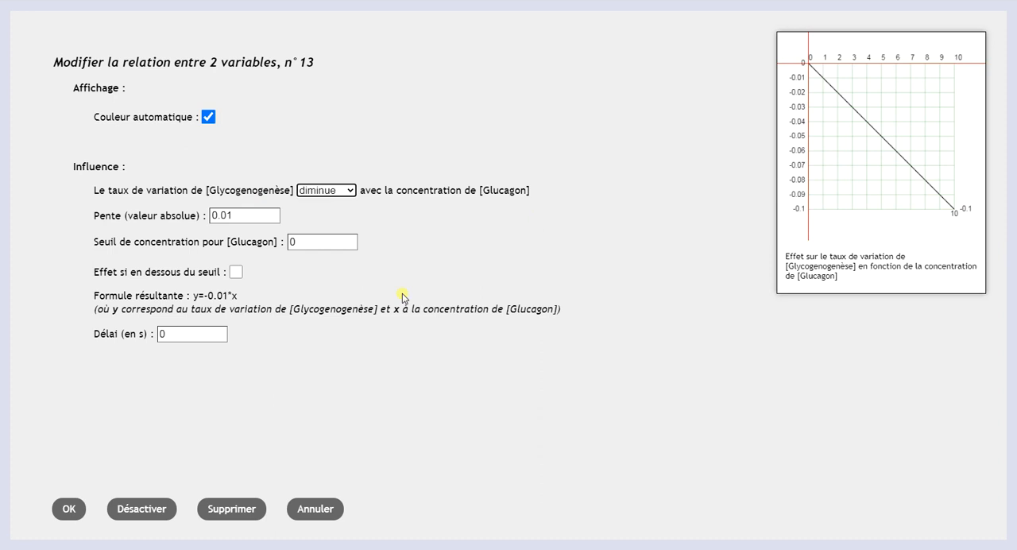
{"action": "left_click", "coordinate": [78, 513]}
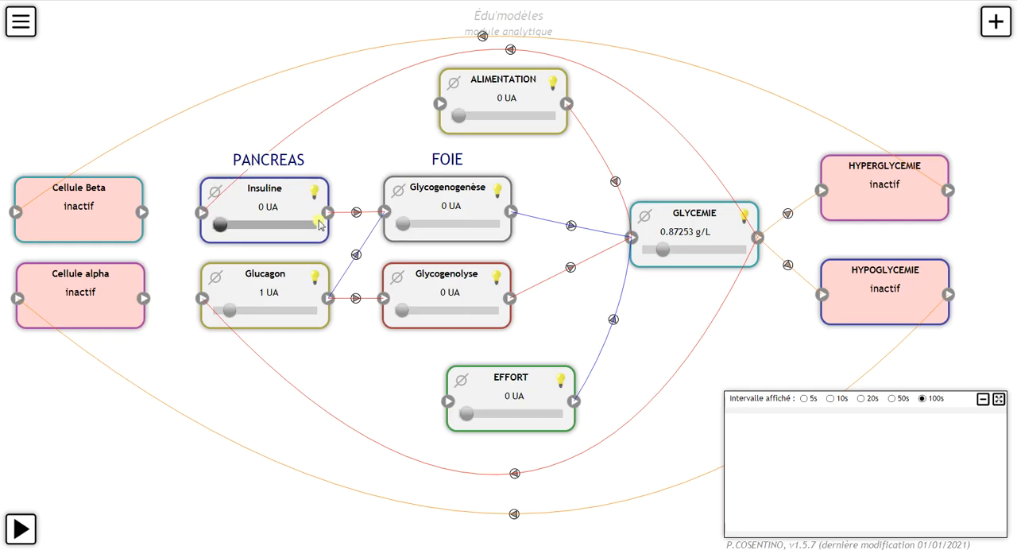
Step: Link Insuline to Glycogenolyse with a diminue influence
{"action": "left_click_drag", "start_coordinate": [327, 216], "coordinate": [387, 304]}
{"action": "left_click", "coordinate": [313, 191]}
{"action": "left_click", "coordinate": [313, 217]}
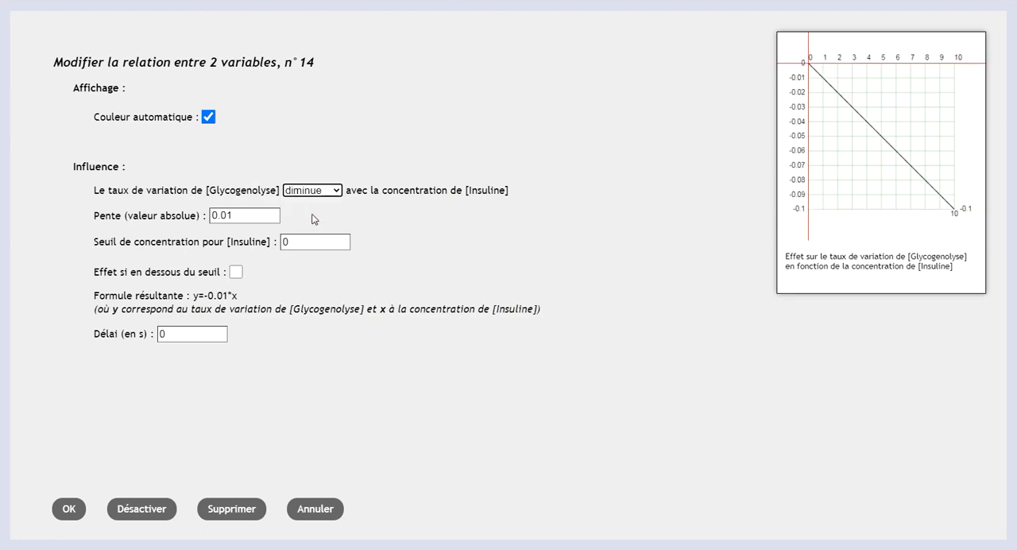
{"action": "left_click", "coordinate": [70, 511]}
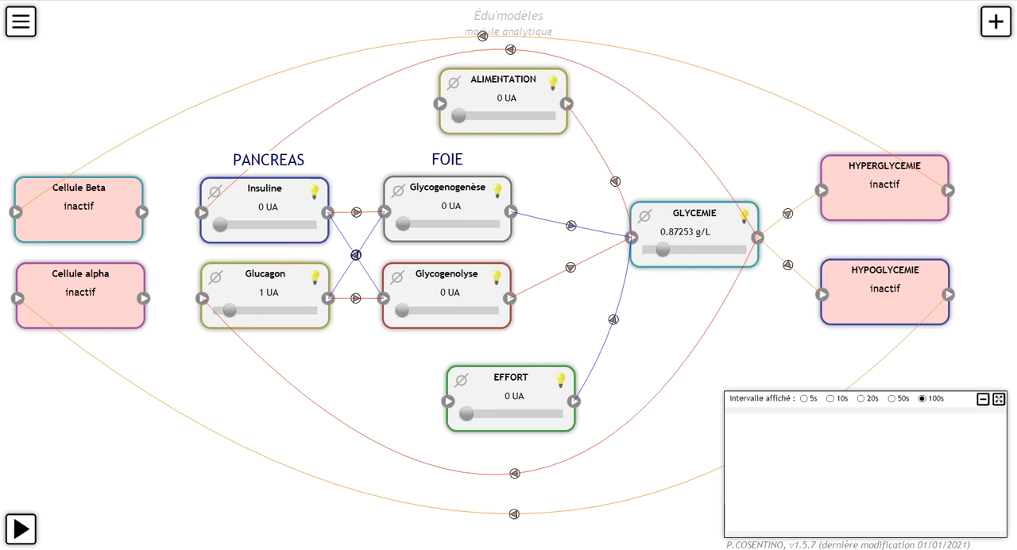
Step: Add a text label reading SANG and place it just above the GLYCEMIE box
{"action": "left_click", "coordinate": [996, 21]}
{"action": "left_click", "coordinate": [860, 119]}
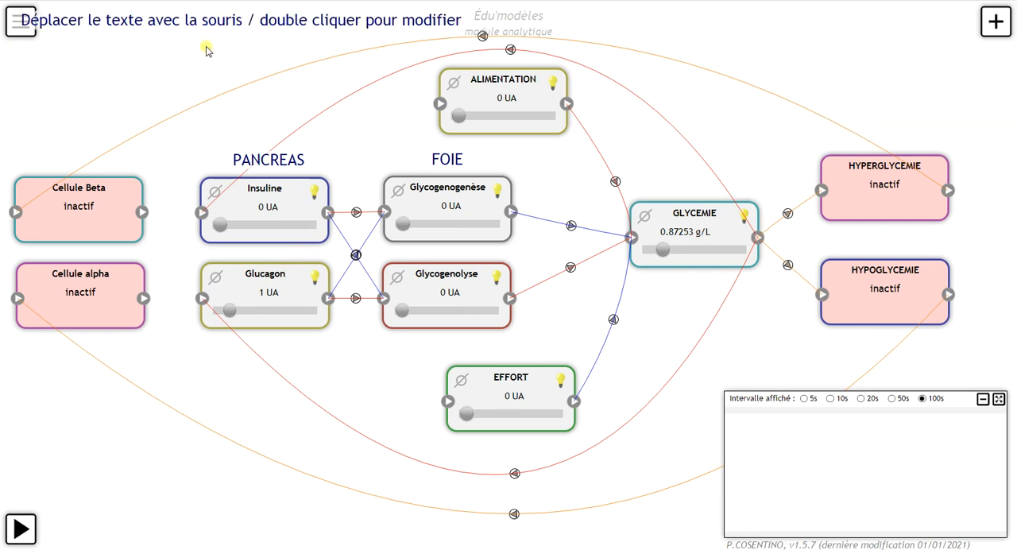
{"action": "double_click", "coordinate": [208, 24]}
{"action": "triple_click", "coordinate": [388, 79]}
{"action": "type", "text": "SANG"}
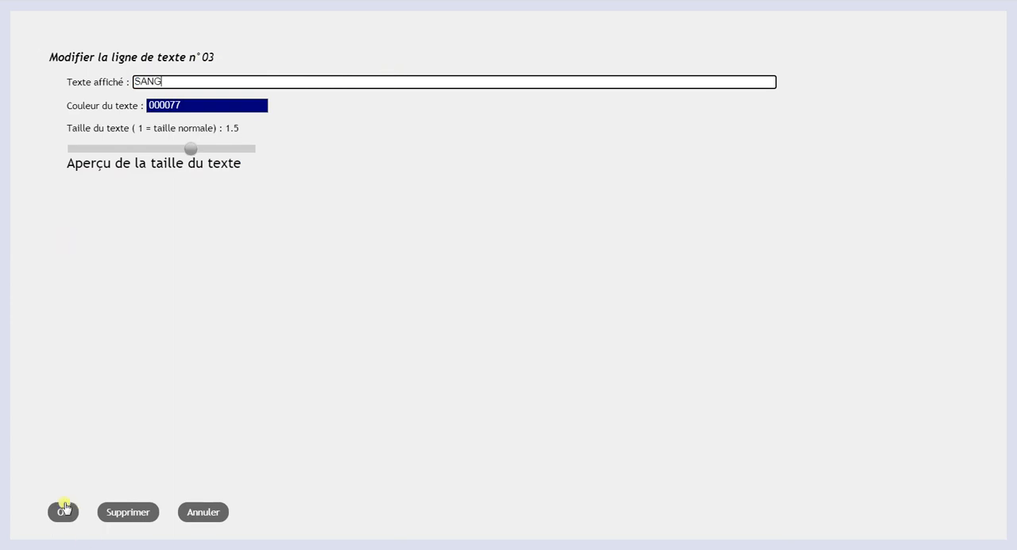
{"action": "left_click", "coordinate": [63, 510]}
{"action": "left_click_drag", "start_coordinate": [38, 13], "coordinate": [693, 185]}
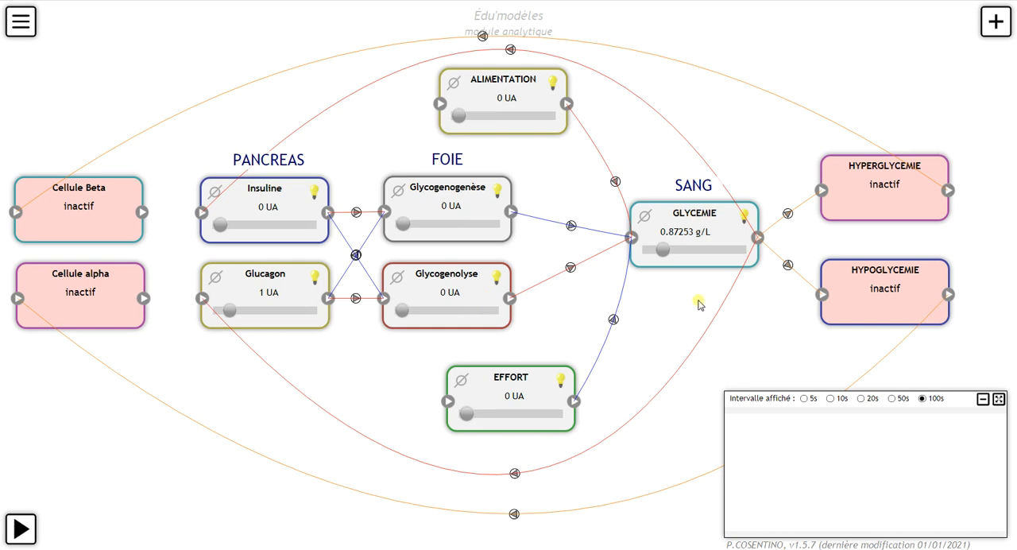
Step: Reset Glucagon to 0 UA and bring GLYCEMIE to about 0.91 g/L
{"action": "left_click", "coordinate": [221, 310]}
{"action": "mouse_move", "coordinate": [662, 251]}
{"action": "left_mouse_down"}
{"action": "mouse_move", "coordinate": [652, 252]}
{"action": "mouse_move", "coordinate": [664, 252]}
{"action": "left_mouse_up"}
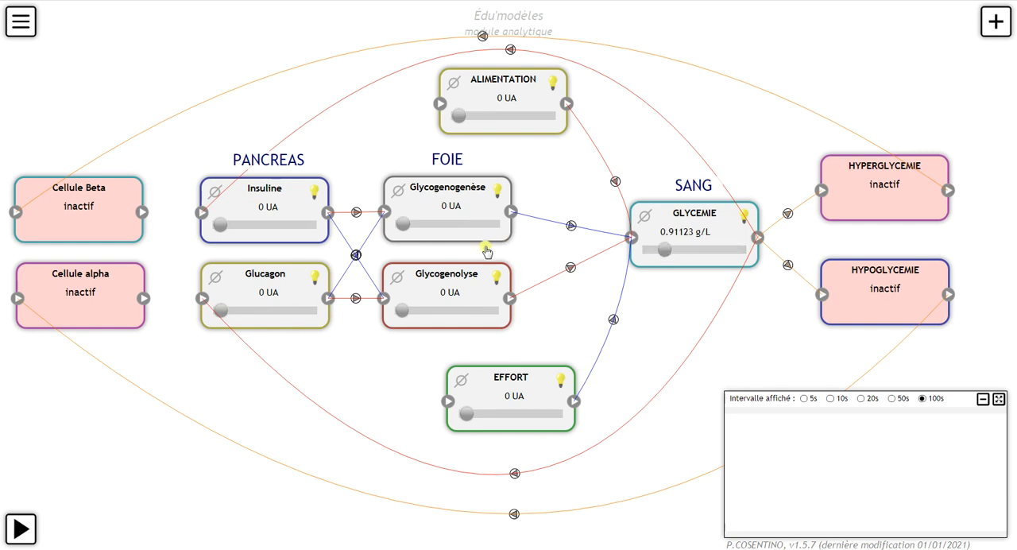
Step: Check the spontaneous evolution settings of Insuline, Glucagon and Glycogenogenèse
{"action": "left_click", "coordinate": [274, 208]}
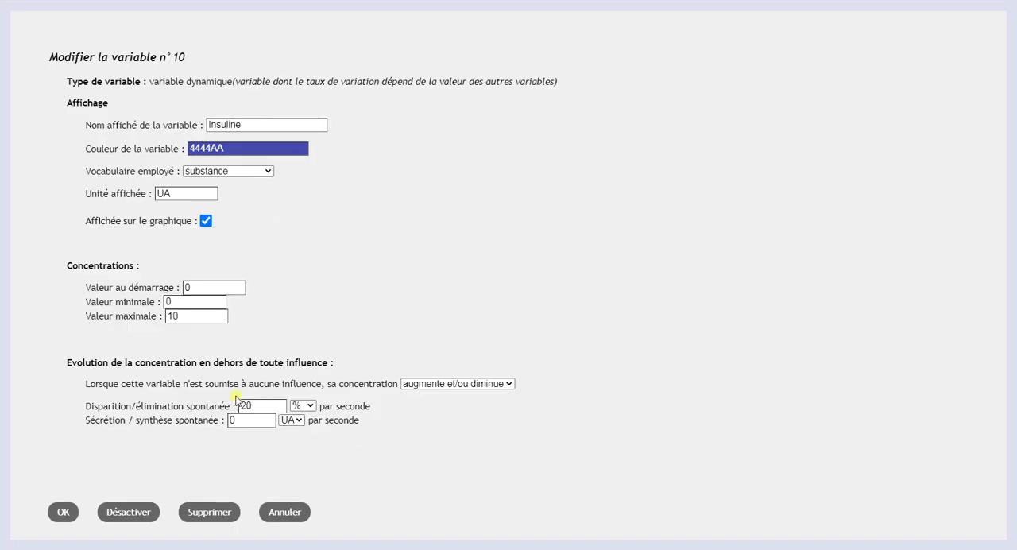
{"action": "left_click", "coordinate": [63, 517]}
{"action": "left_click", "coordinate": [265, 302]}
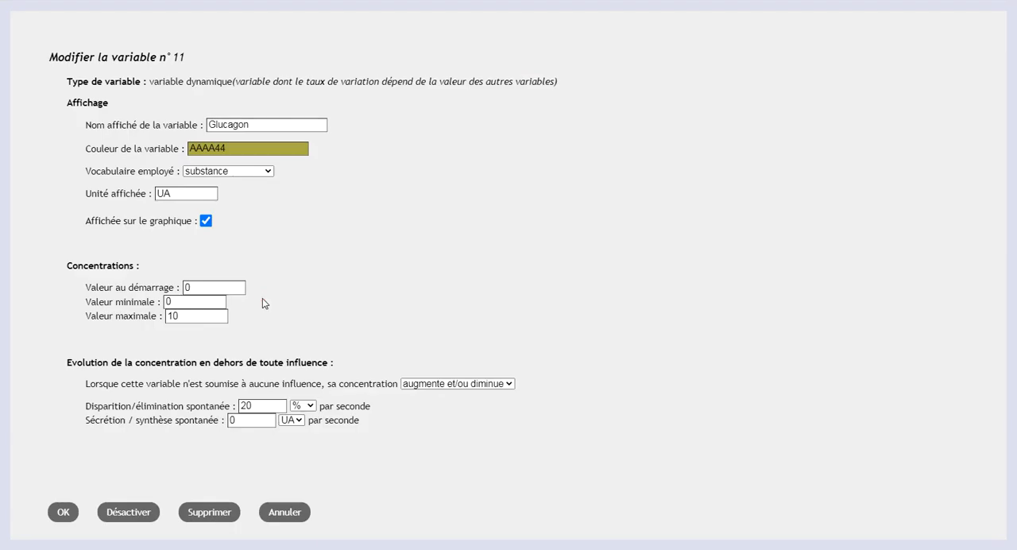
{"action": "left_click", "coordinate": [70, 520]}
{"action": "left_click", "coordinate": [456, 205]}
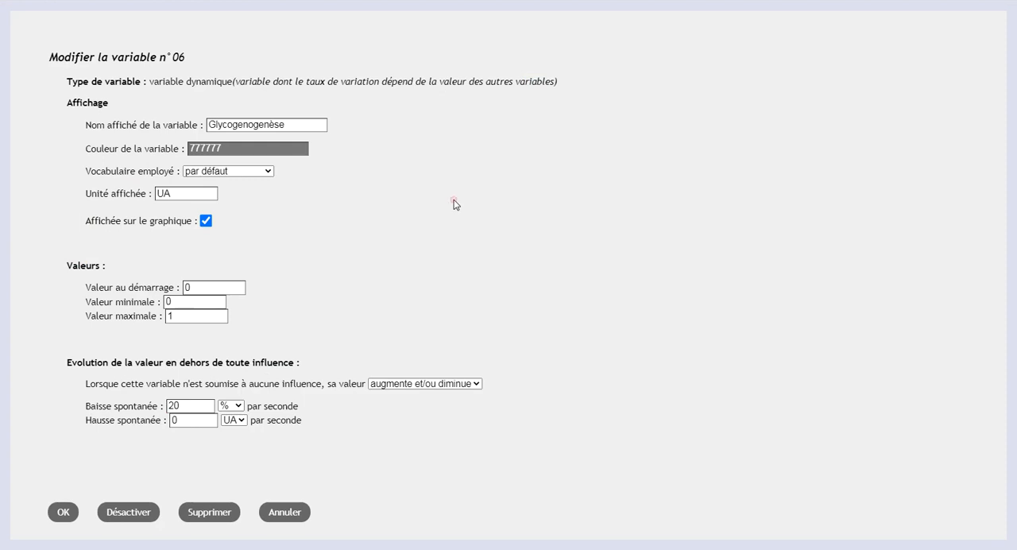
{"action": "left_click", "coordinate": [64, 512]}
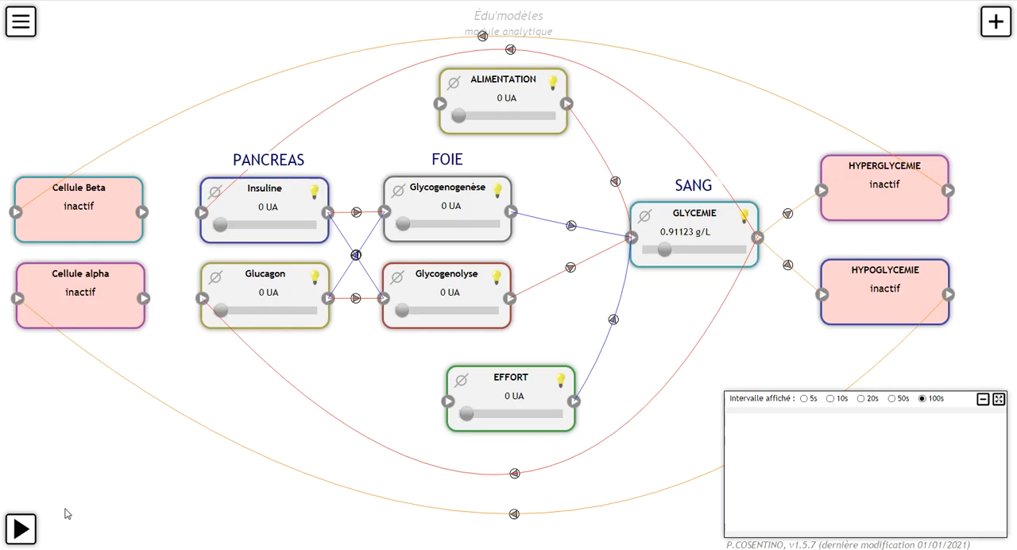
Step: Set Glycogenolyse's evolution without influence to augmente et/ou diminue with a spontaneous decrease of 20 % per second
{"action": "left_click", "coordinate": [446, 291]}
{"action": "left_click", "coordinate": [422, 383]}
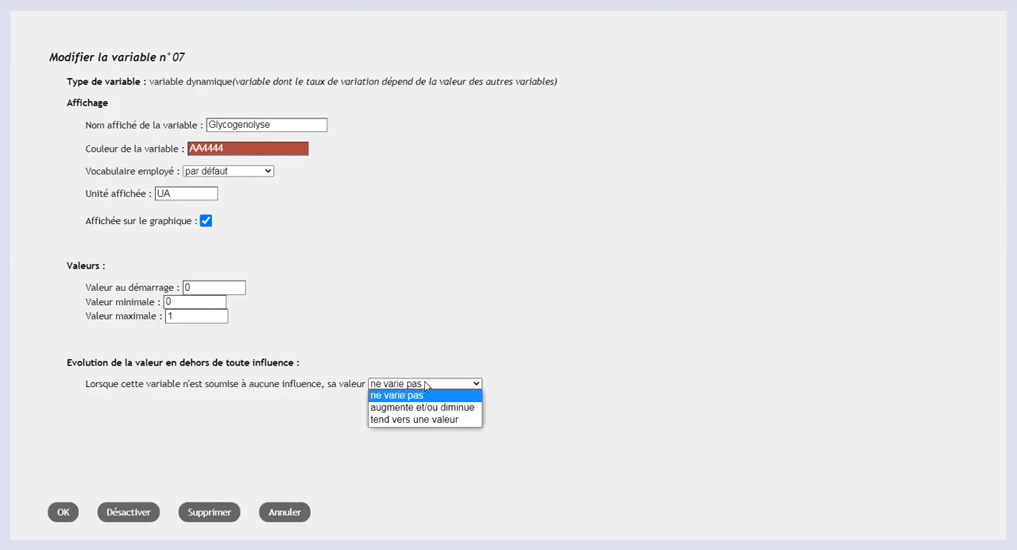
{"action": "left_click", "coordinate": [426, 408]}
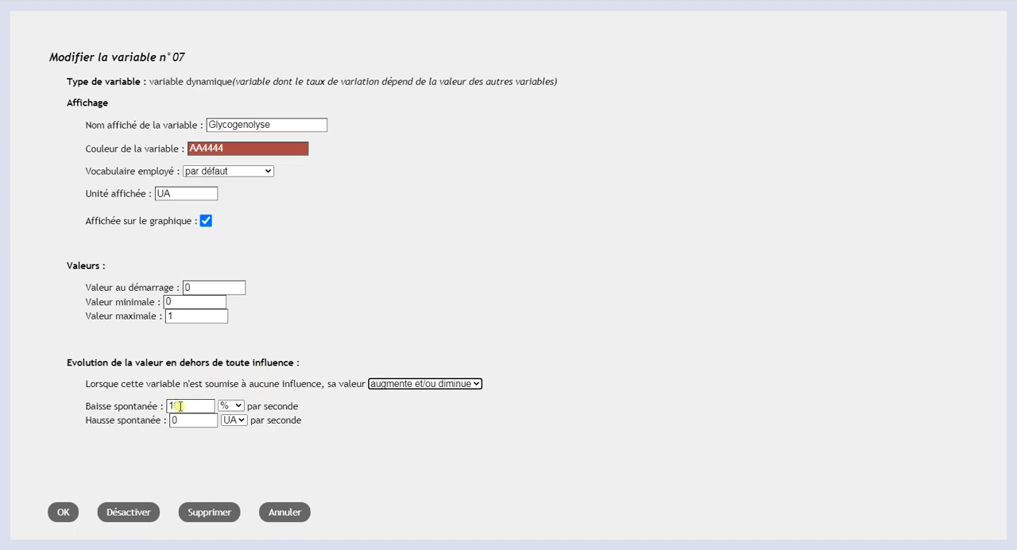
{"action": "left_click_drag", "start_coordinate": [178, 406], "coordinate": [150, 408]}
{"action": "type", "text": "2"}
{"action": "left_click", "coordinate": [79, 513]}
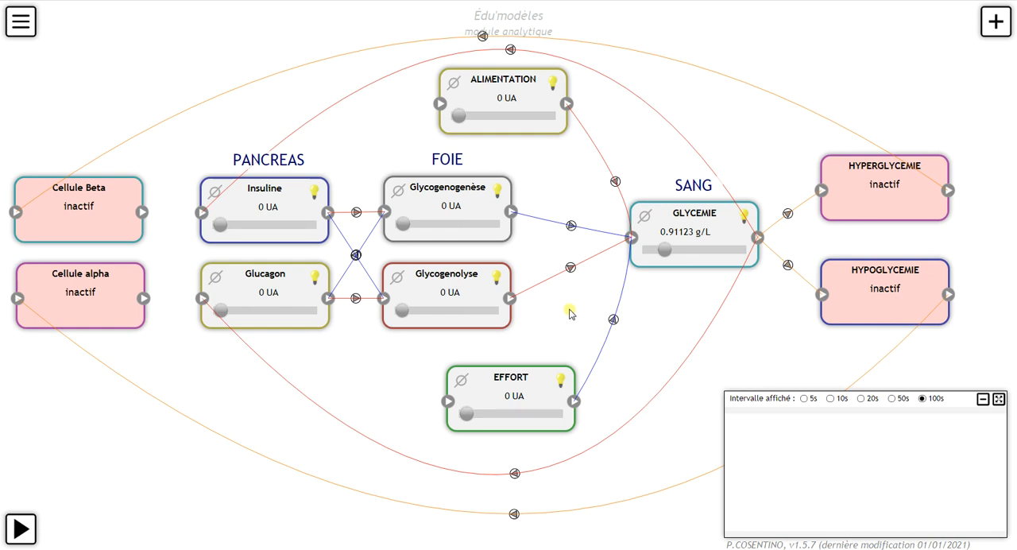
Step: Run the simulation briefly, pause it, and change GLYCEMIE's influence on Glucagon to diminue
{"action": "left_click", "coordinate": [24, 528]}
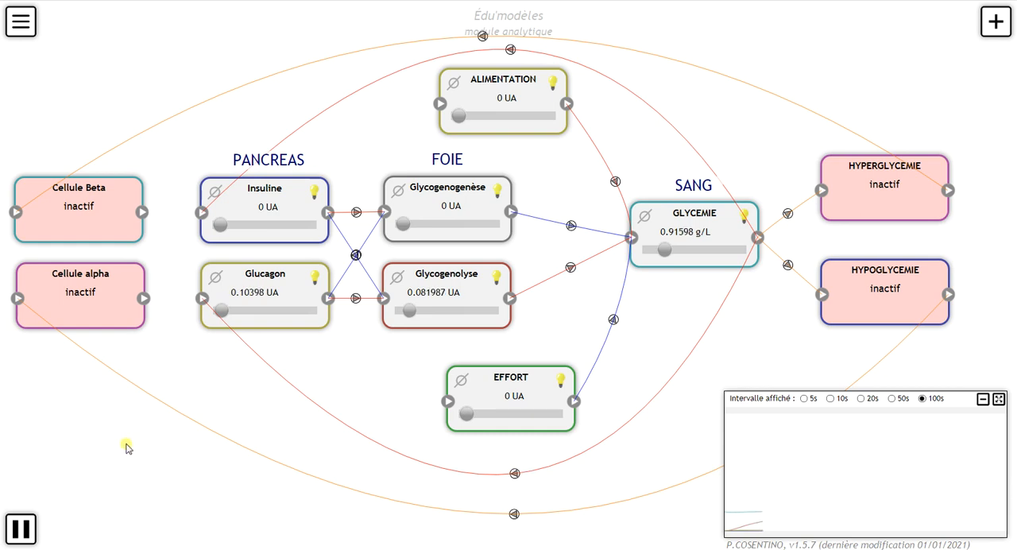
{"action": "left_click", "coordinate": [19, 528]}
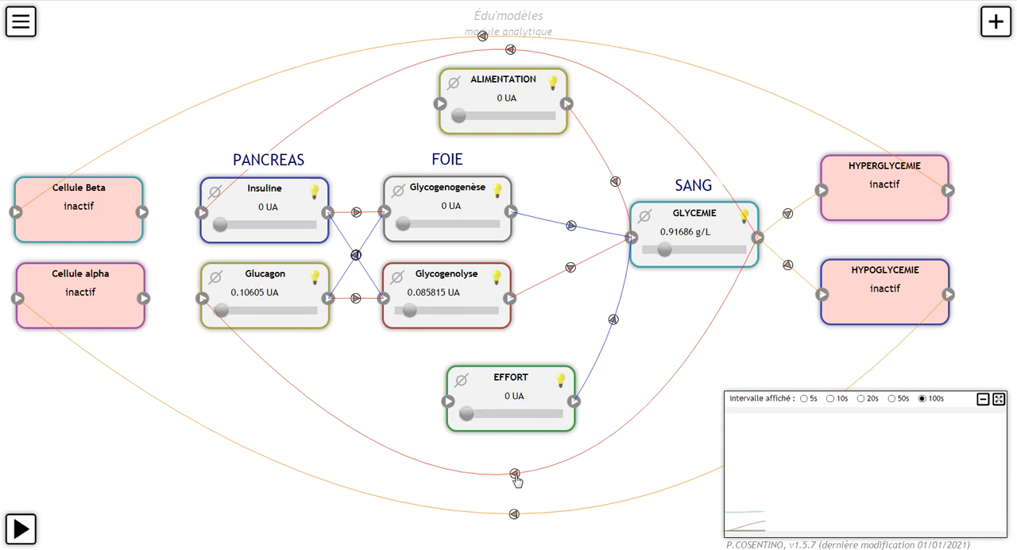
{"action": "left_click", "coordinate": [515, 479]}
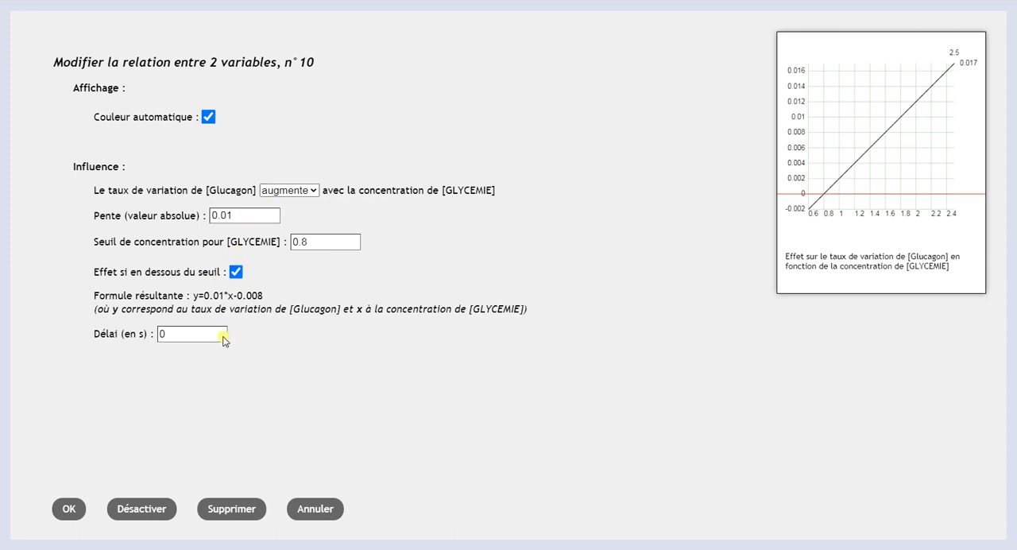
{"action": "left_click", "coordinate": [294, 191]}
{"action": "left_click", "coordinate": [309, 216]}
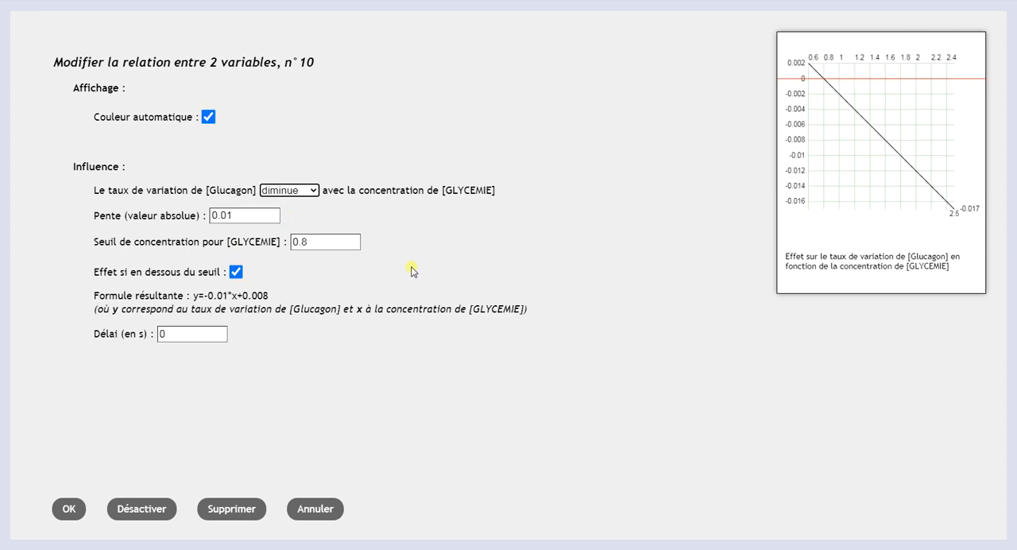
{"action": "left_click", "coordinate": [70, 508]}
Step: Run the simulation, raise ALIMENTATION to about 4.57 UA, and block ALIMENTATION at 0 UA
{"action": "left_click", "coordinate": [21, 528]}
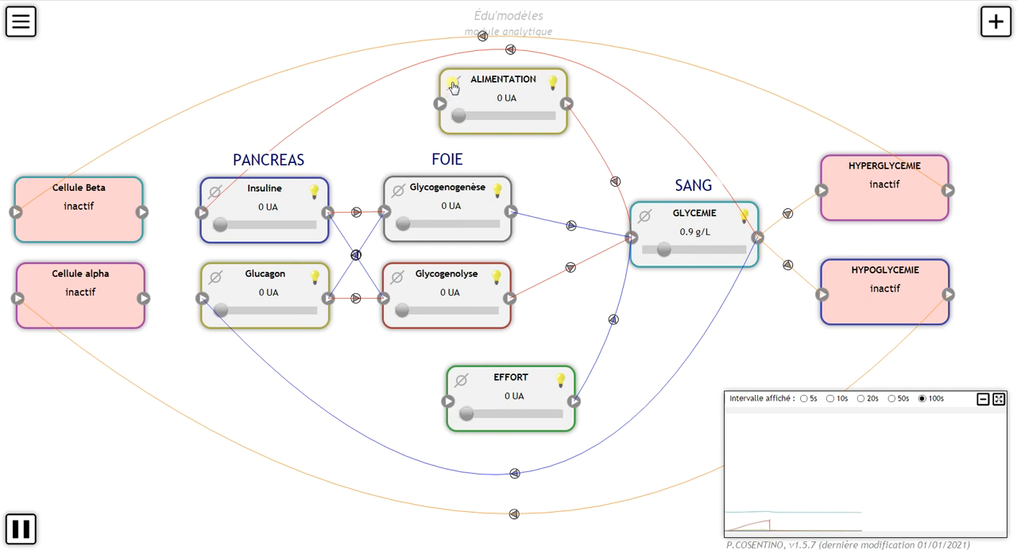
{"action": "left_click_drag", "start_coordinate": [459, 115], "coordinate": [499, 116]}
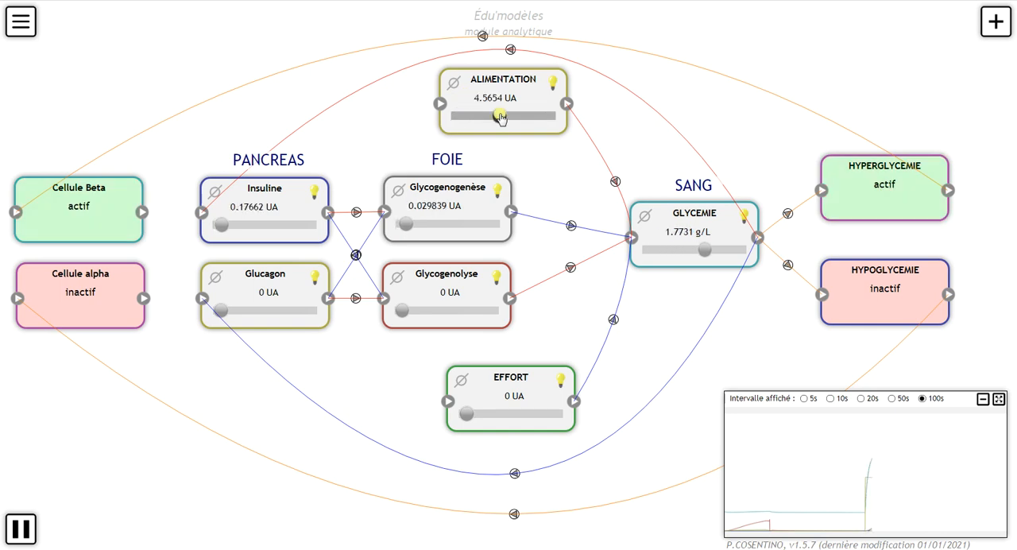
{"action": "left_click", "coordinate": [454, 82]}
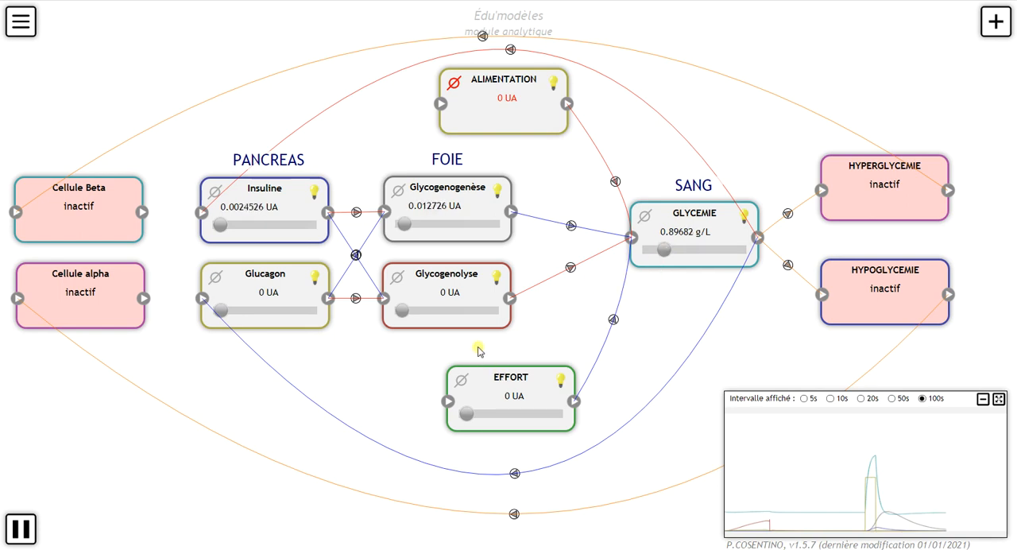
Step: Raise EFFORT to about 2.8 UA in the running simulation, and block EFFORT at 0 UA
{"action": "left_click", "coordinate": [461, 381]}
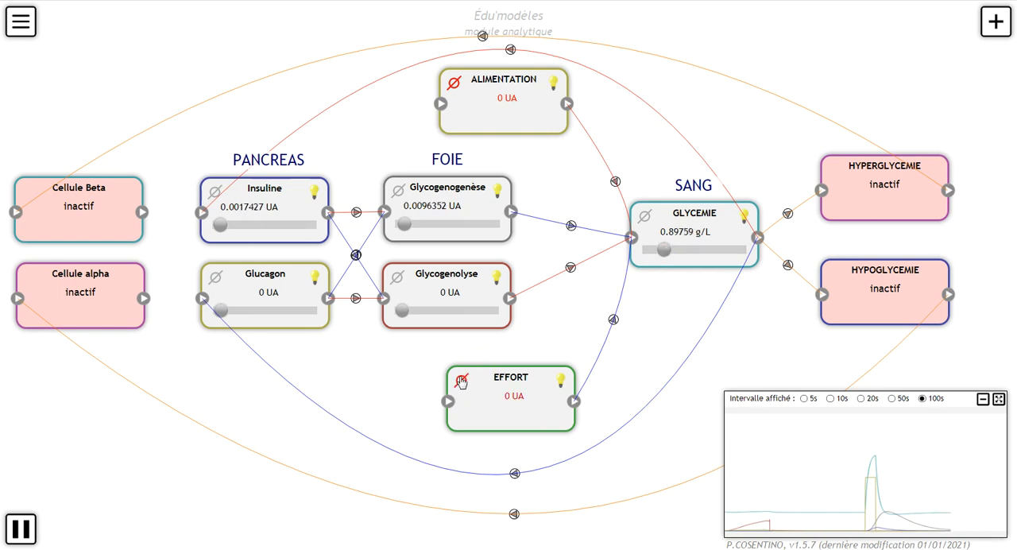
{"action": "left_click", "coordinate": [461, 380]}
{"action": "left_click_drag", "start_coordinate": [463, 414], "coordinate": [493, 414]}
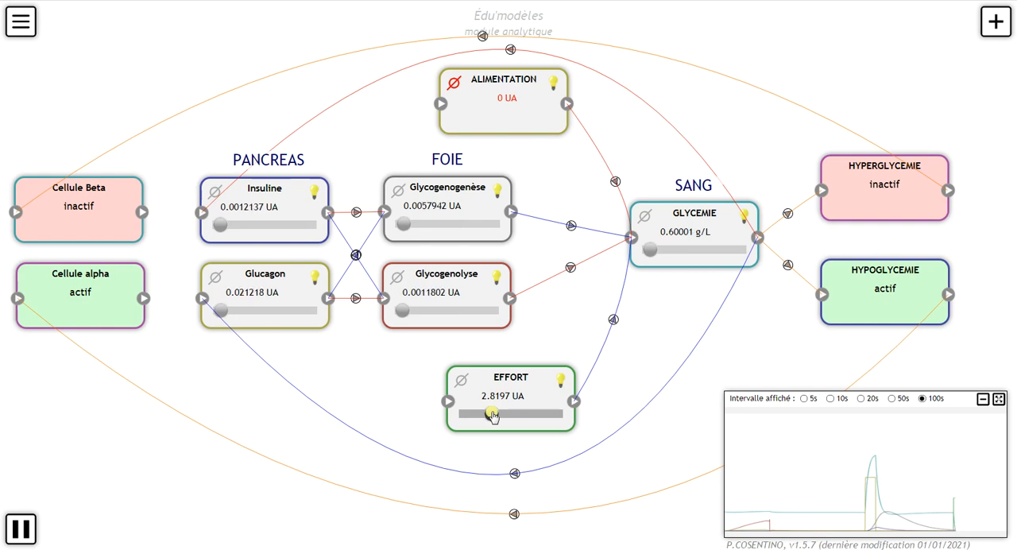
{"action": "left_click", "coordinate": [464, 384]}
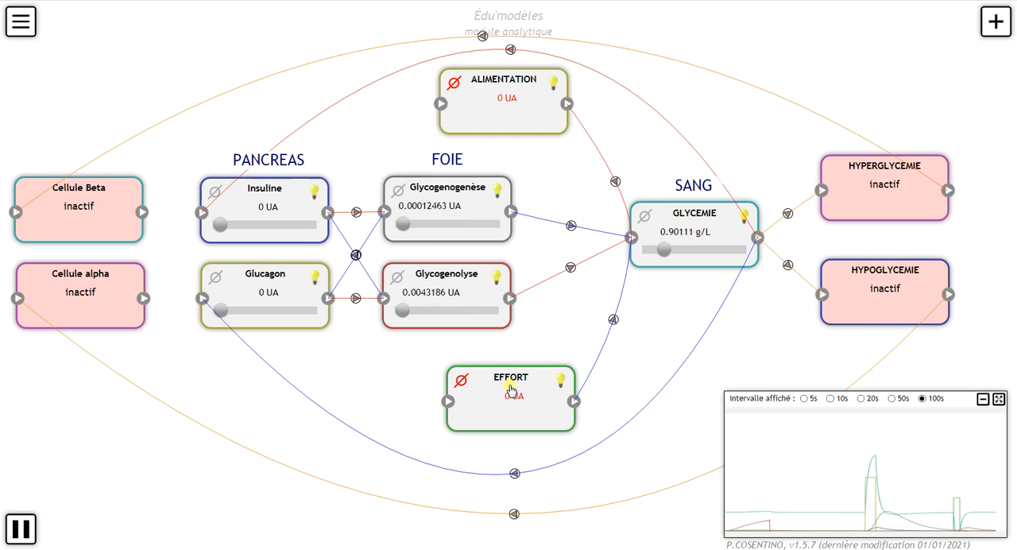
Step: Set the slope of EFFORT's decreasing influence on GLYCEMIE to 0.005
{"action": "double_click", "coordinate": [510, 390]}
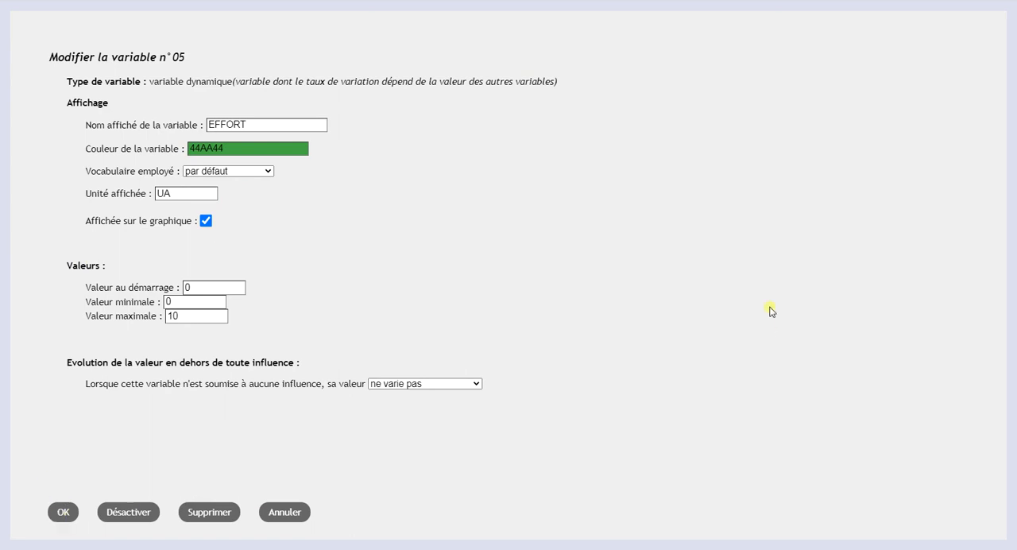
{"action": "left_click", "coordinate": [63, 511]}
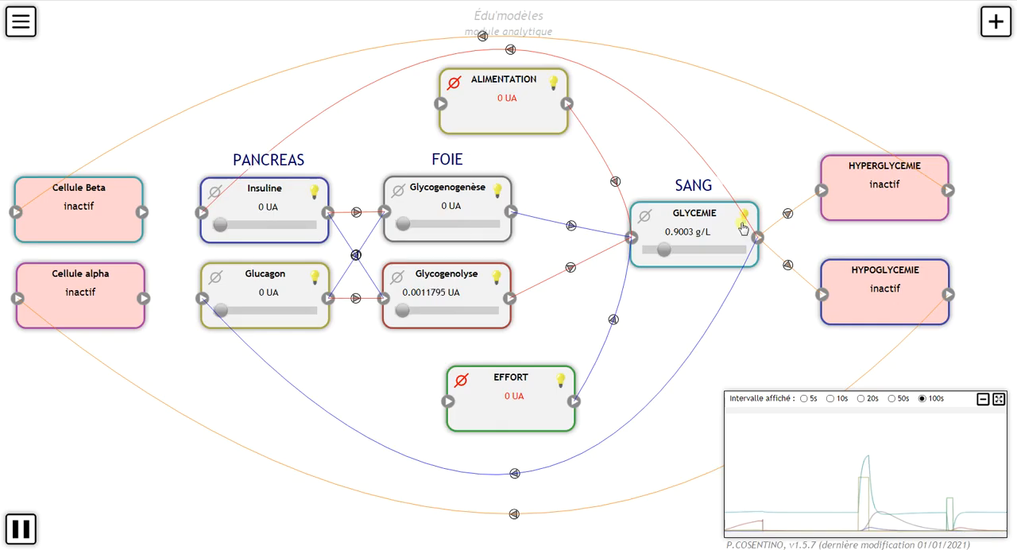
{"action": "left_click", "coordinate": [610, 324]}
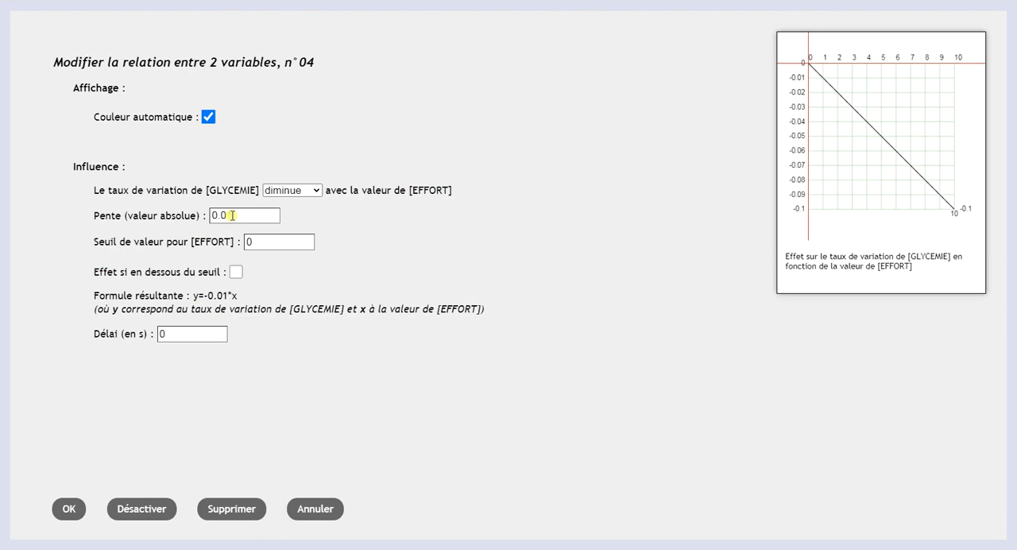
{"action": "left_click", "coordinate": [228, 216]}
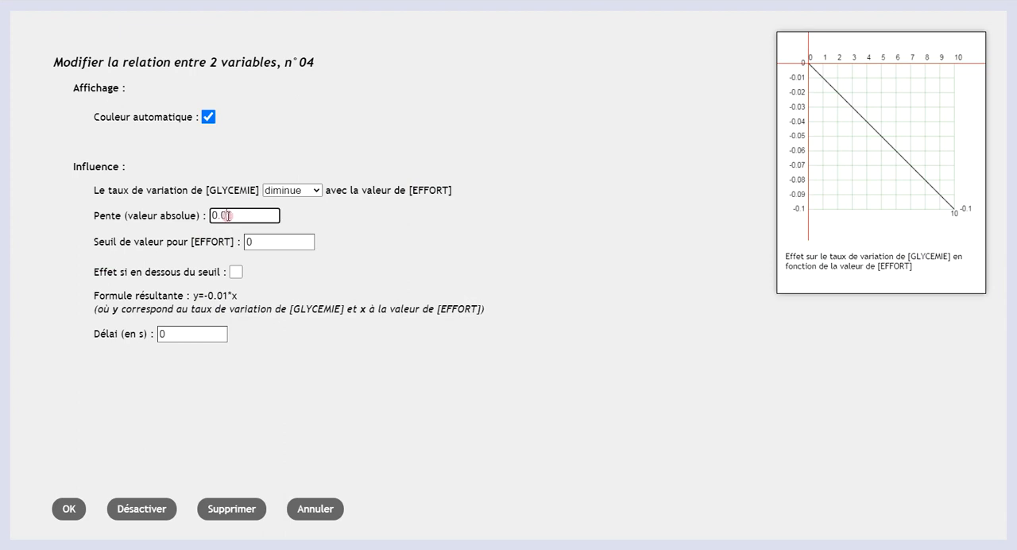
{"action": "type", "text": "05"}
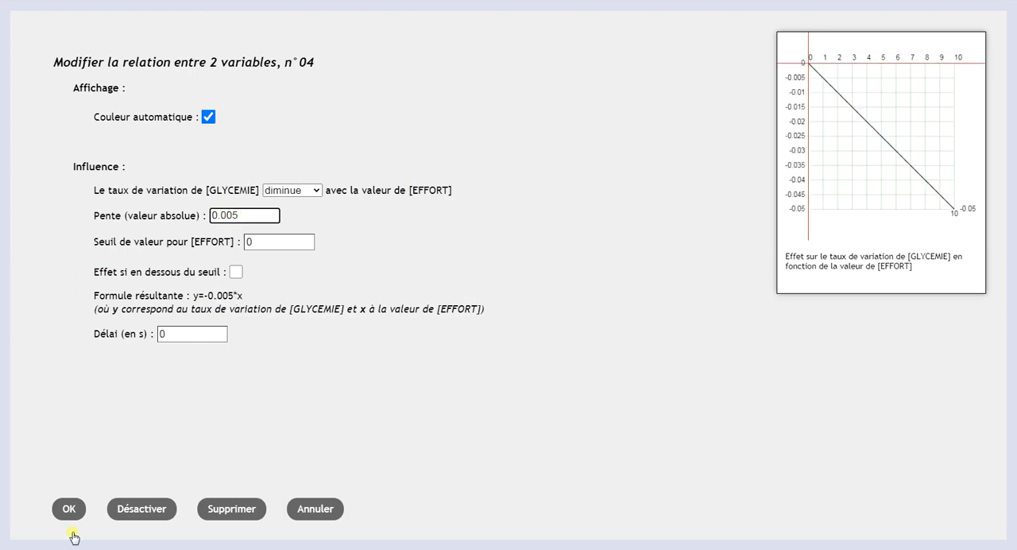
{"action": "left_click", "coordinate": [69, 509]}
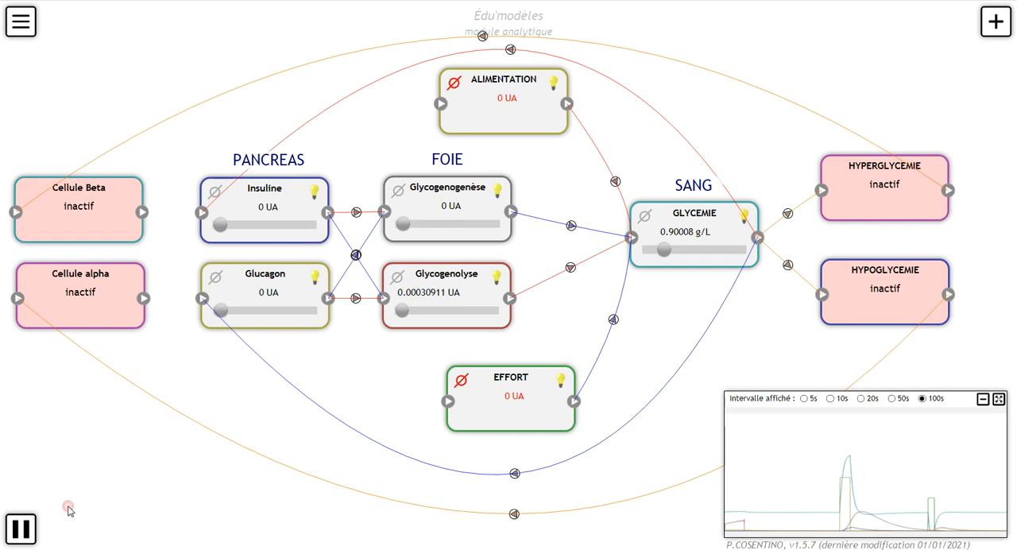
Step: Set the slope of ALIMENTATION's influence on GLYCEMIE to 0.005, and test it by temporarily unblocking ALIMENTATION in the running simulation
{"action": "left_click", "coordinate": [615, 183]}
{"action": "left_click", "coordinate": [229, 215]}
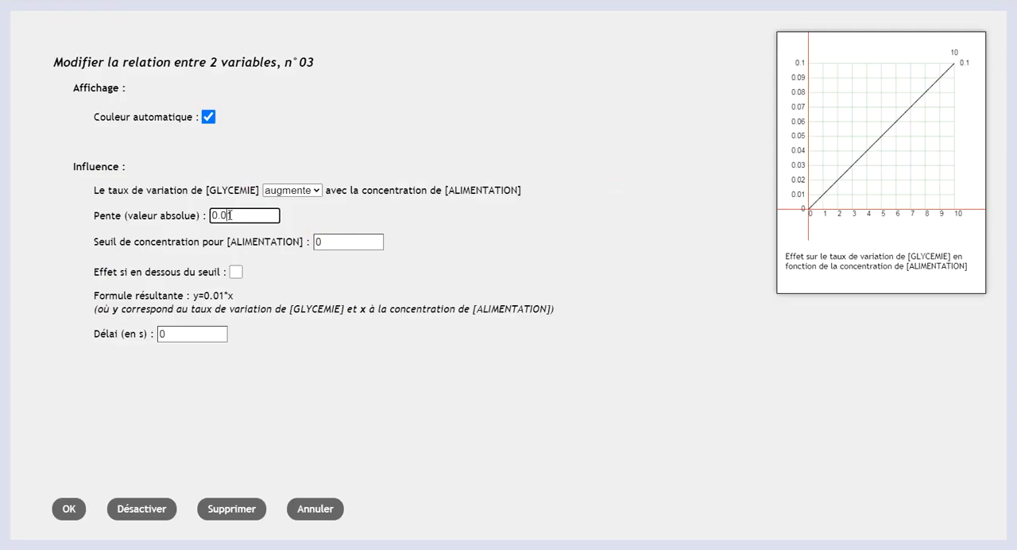
{"action": "type", "text": "05"}
{"action": "left_click", "coordinate": [69, 515]}
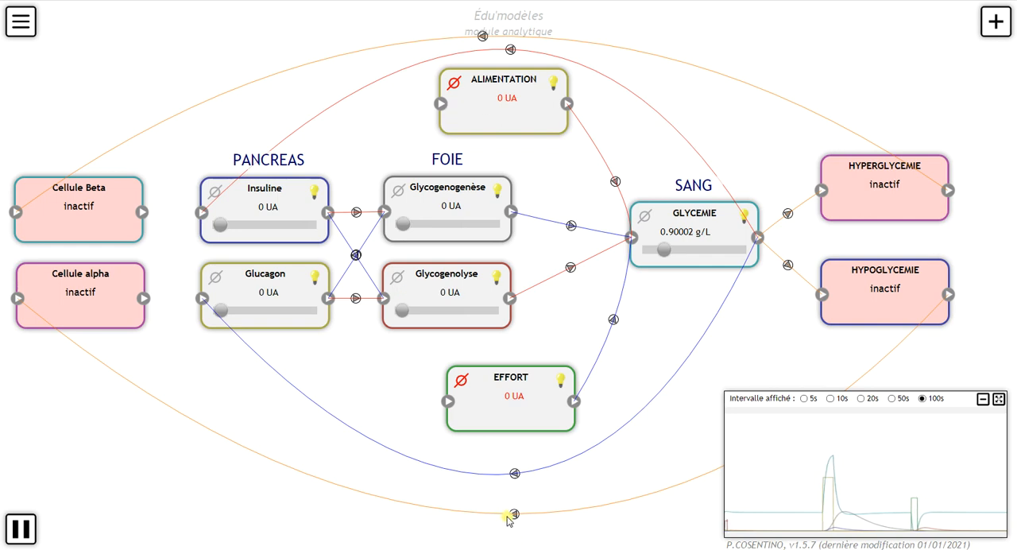
{"action": "left_click", "coordinate": [452, 84]}
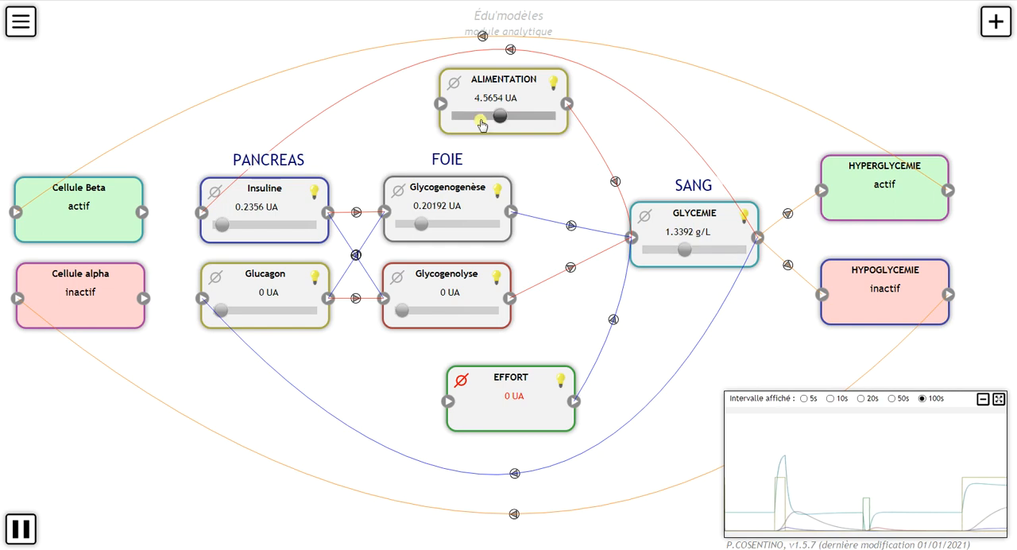
{"action": "left_click", "coordinate": [453, 83]}
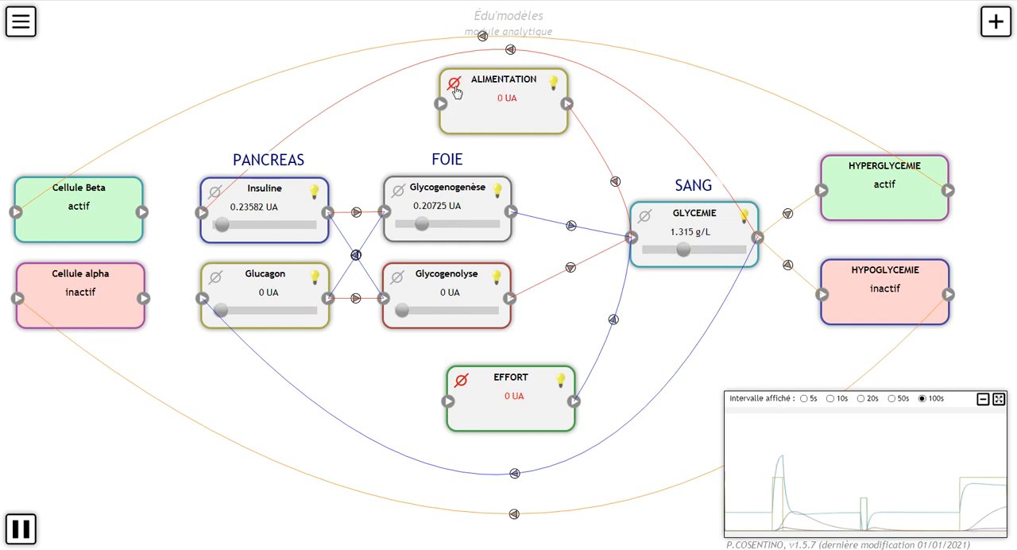
Step: Set the slope of ALIMENTATION's increasing influence on GLYCEMIE to 0.008
{"action": "left_click", "coordinate": [615, 181]}
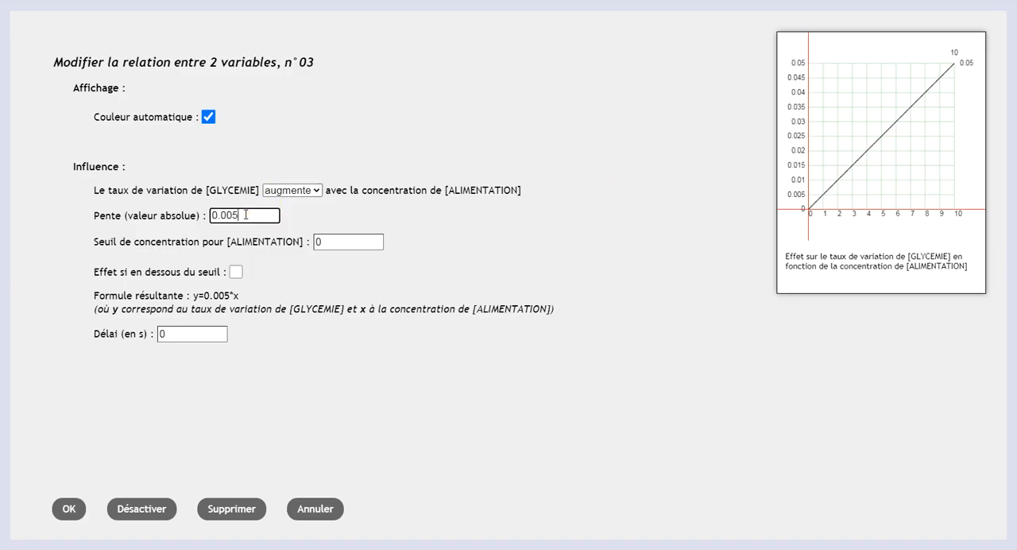
{"action": "type", "text": "8"}
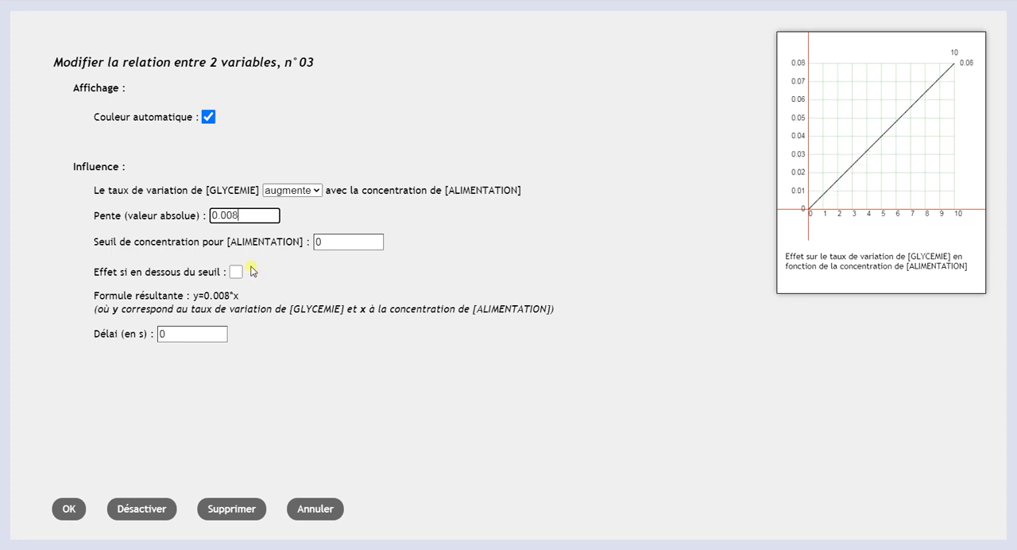
{"action": "left_click", "coordinate": [73, 505]}
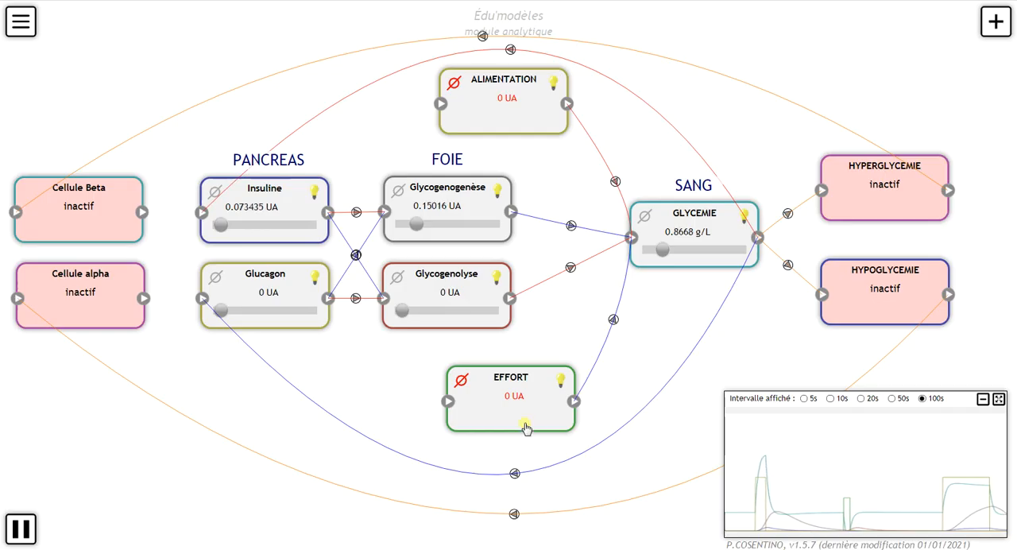
Step: Set the slope of EFFORT's decreasing influence on GLYCEMIE to 0.008
{"action": "left_click", "coordinate": [575, 390]}
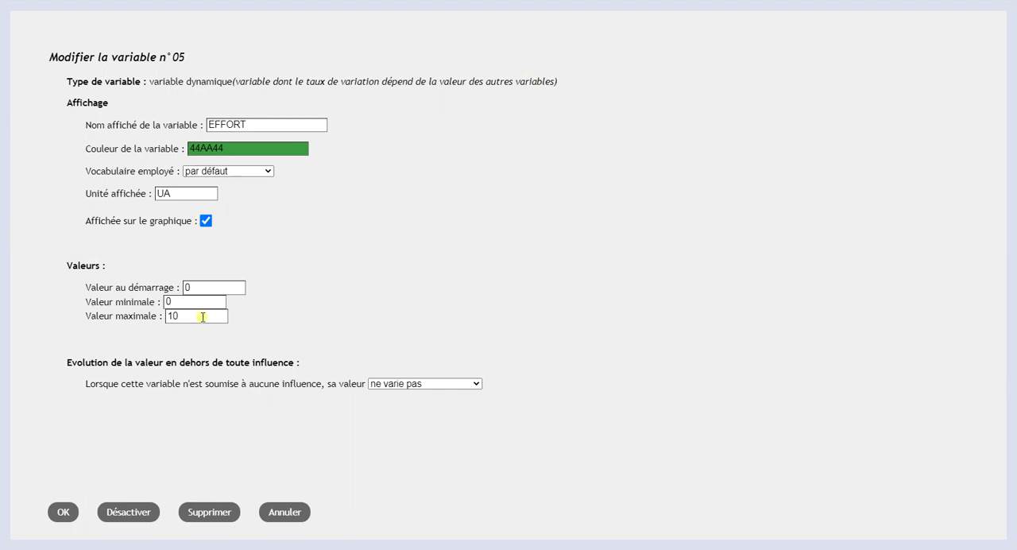
{"action": "left_click", "coordinate": [60, 511]}
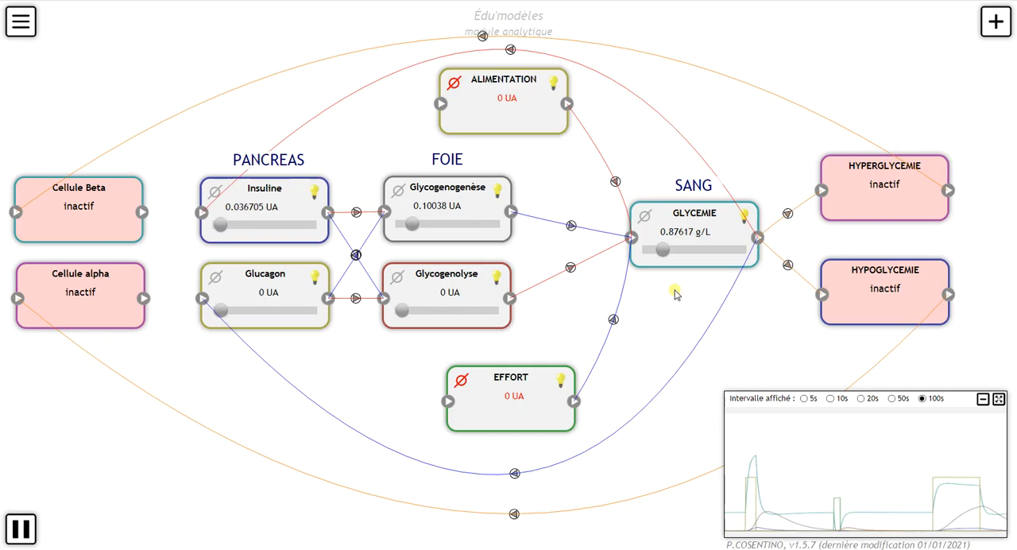
{"action": "left_click", "coordinate": [615, 322]}
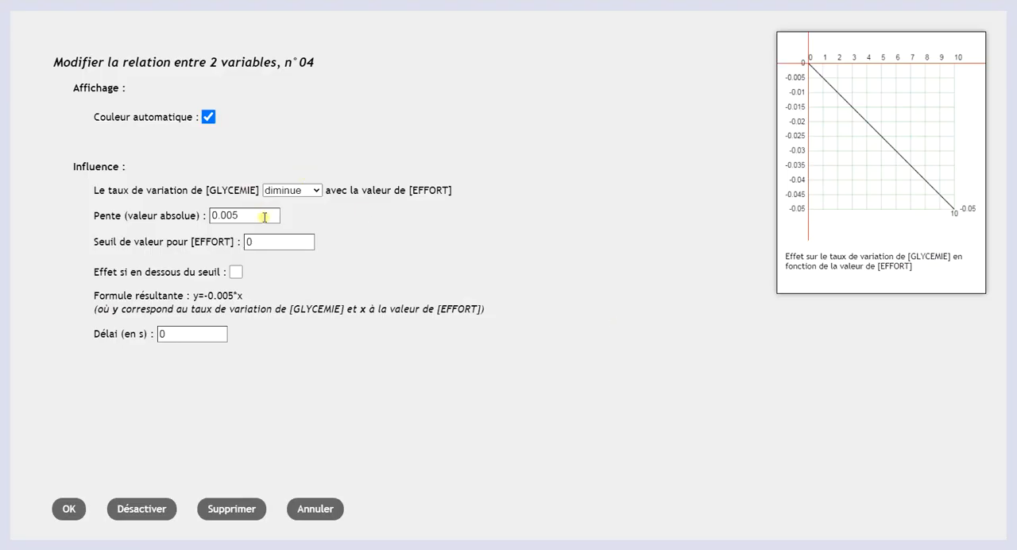
{"action": "type", "text": "7"}
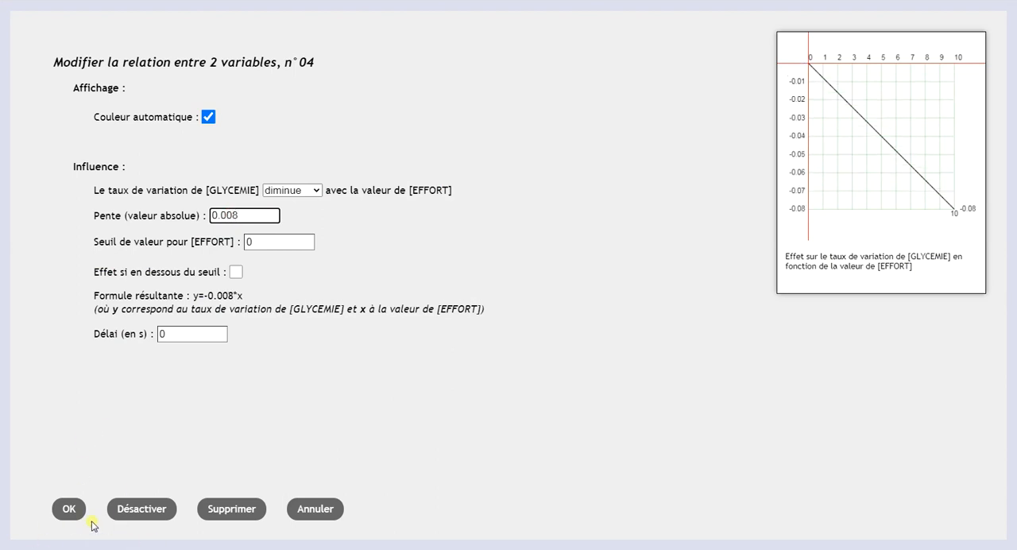
{"action": "left_click", "coordinate": [73, 513]}
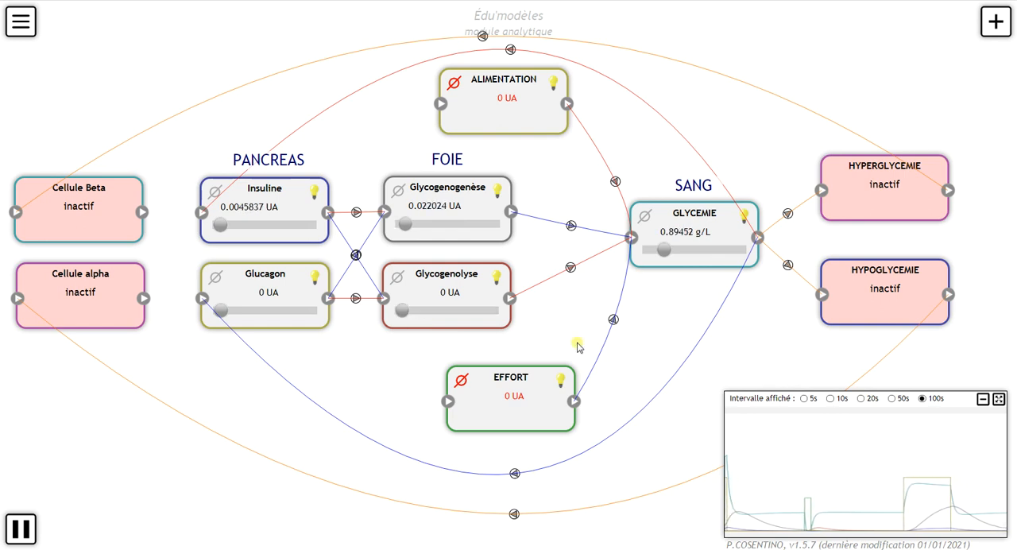
Step: Test the running model's response by temporarily unblocking ALIMENTATION and EFFORT one after the other, blocking each again at 0 UA
{"action": "left_click", "coordinate": [454, 83]}
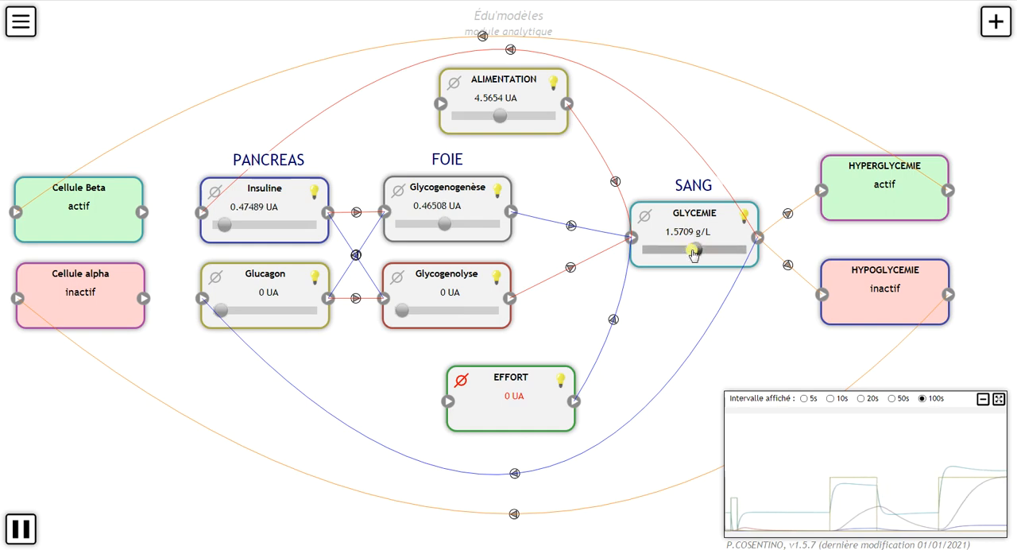
{"action": "left_click", "coordinate": [454, 88]}
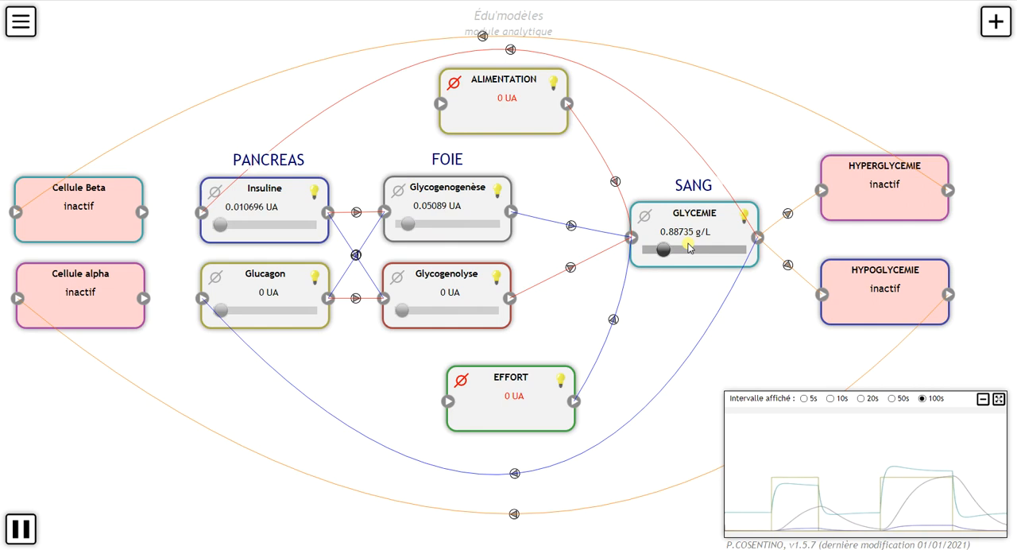
{"action": "left_click", "coordinate": [461, 379]}
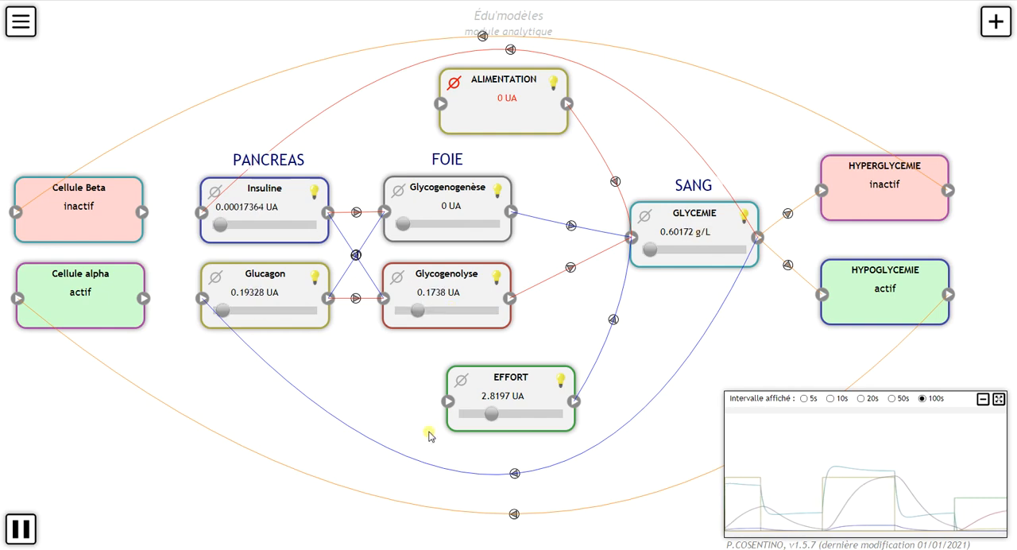
{"action": "left_click", "coordinate": [458, 382]}
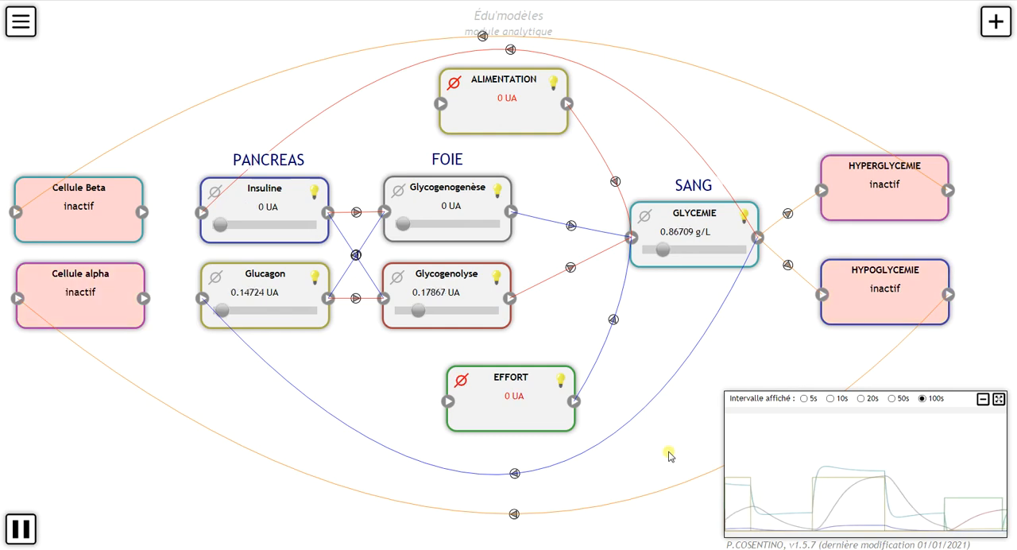